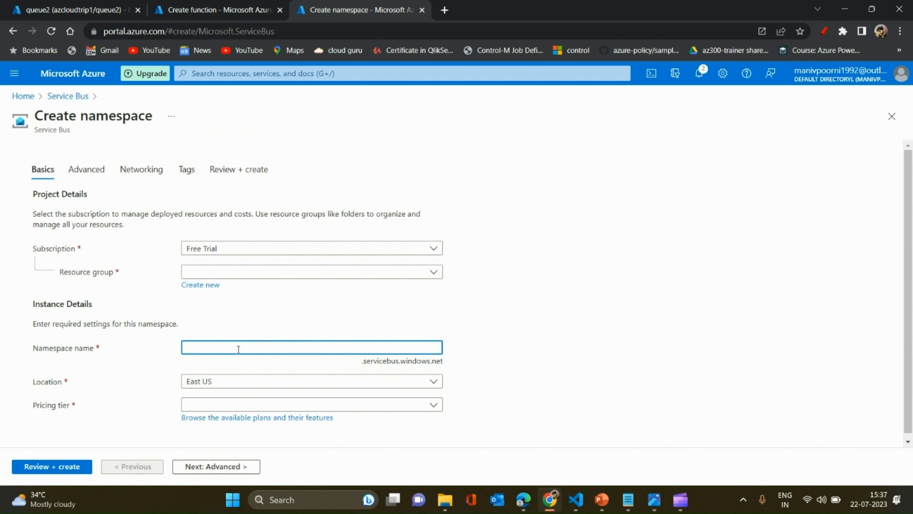
# Step: Name the new Service Bus namespace azcloudtripdemo and select the Standard pricing tier
pyautogui.write('azc')
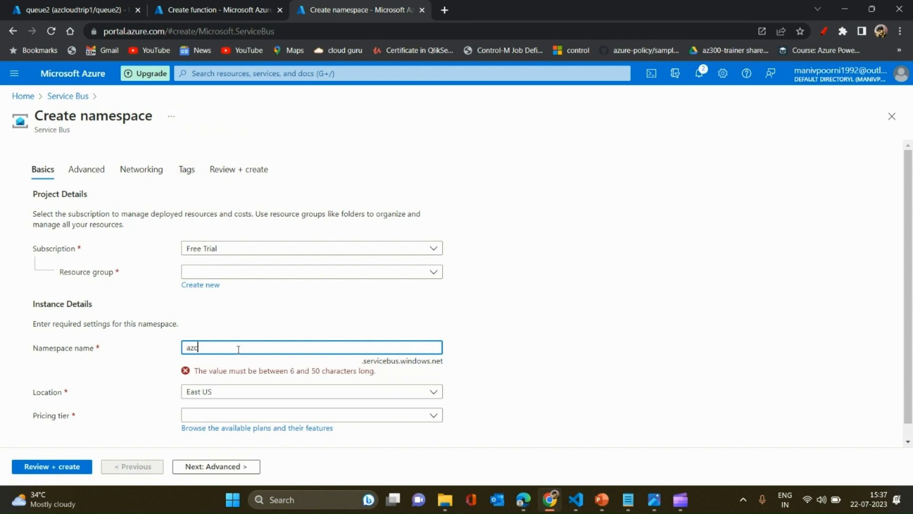
pyautogui.write('loudtr')
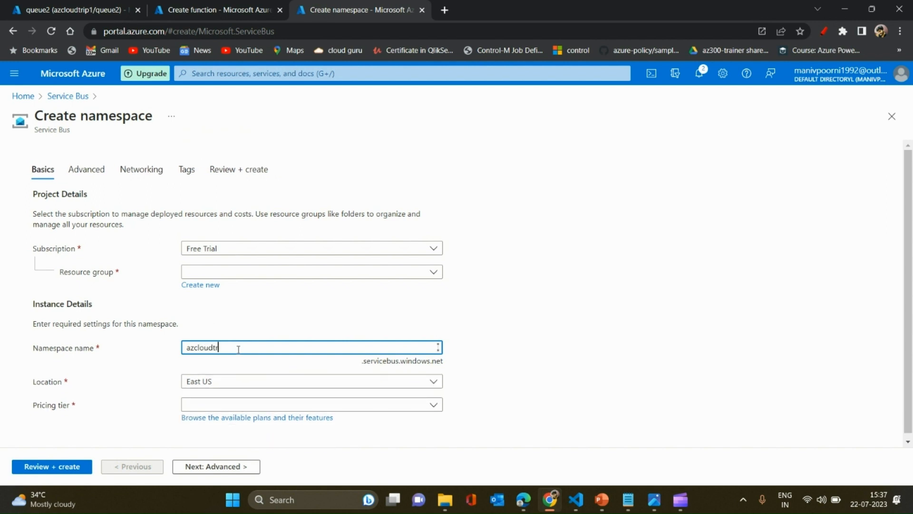
pyautogui.write('ipdemo')
pyautogui.click(496, 366)
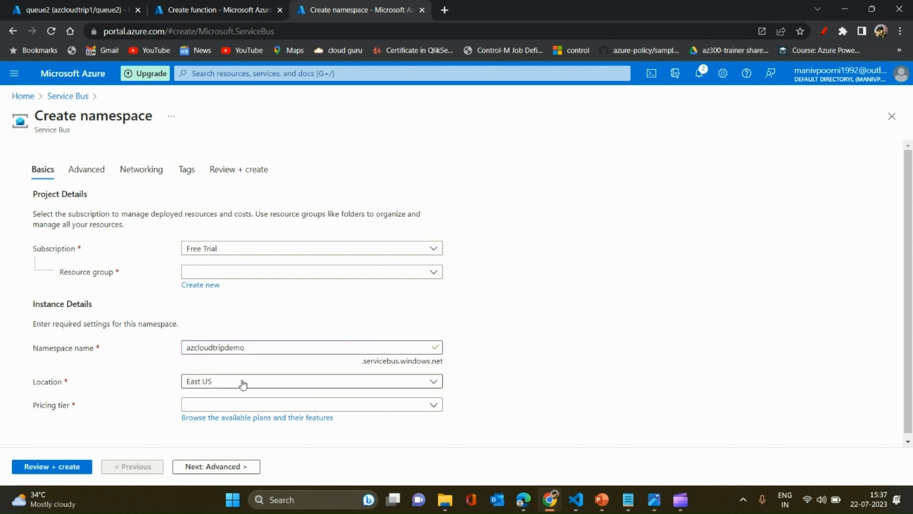
pyautogui.click(298, 403)
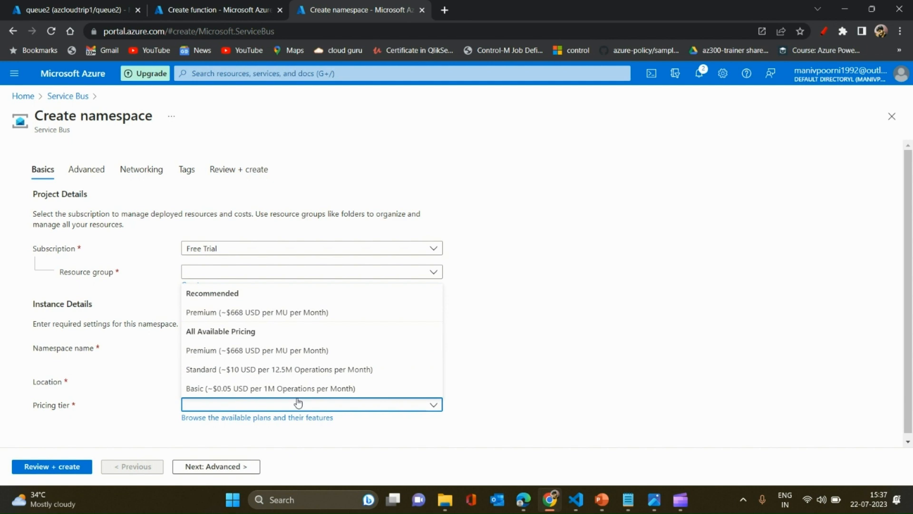
pyautogui.click(263, 369)
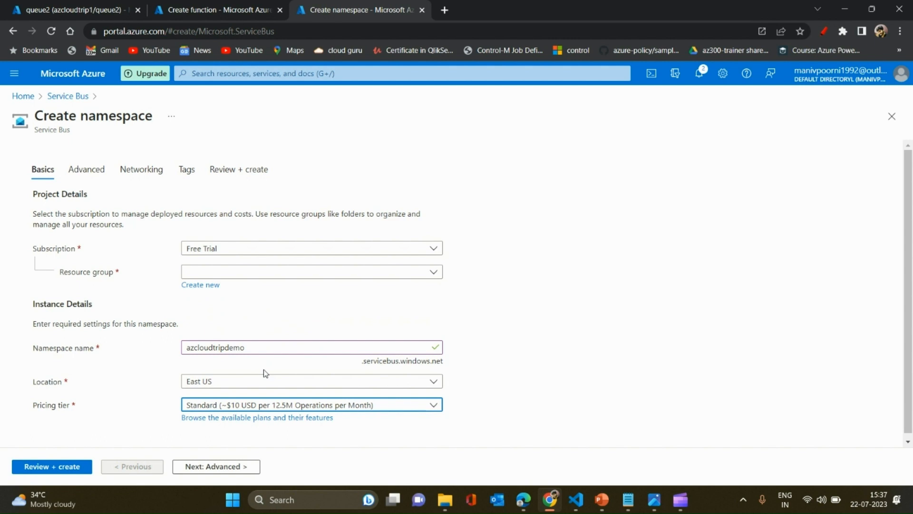
# Step: Advance through the Advanced and Networking settings with their defaults to reach the tag settings
pyautogui.scroll(-1, 908, 369)
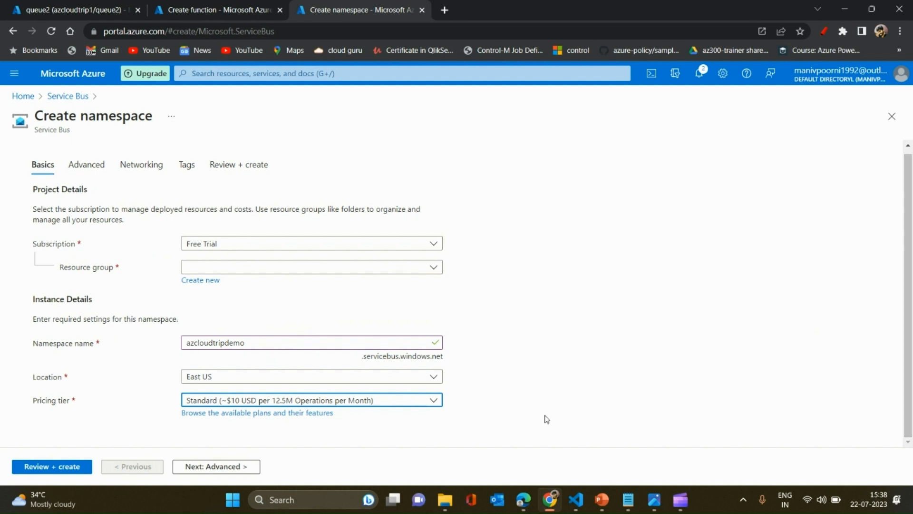
pyautogui.click(213, 469)
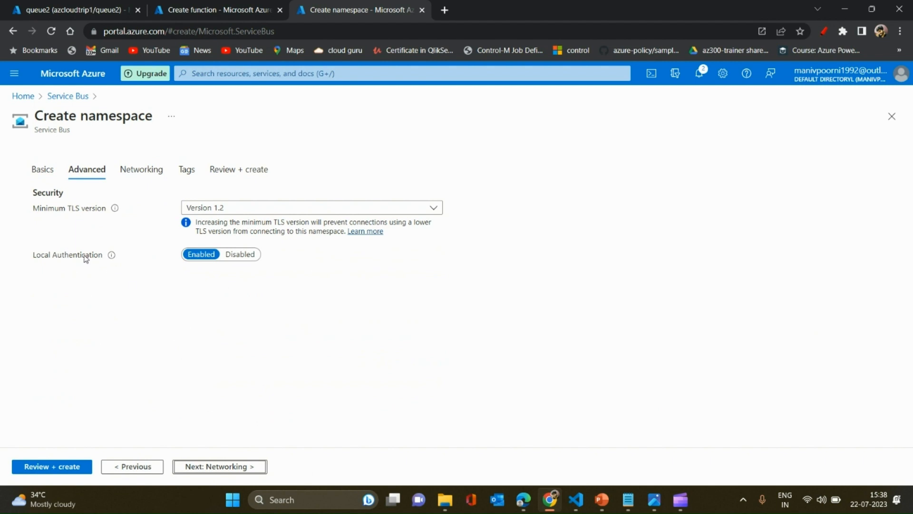
pyautogui.click(218, 469)
pyautogui.click(218, 468)
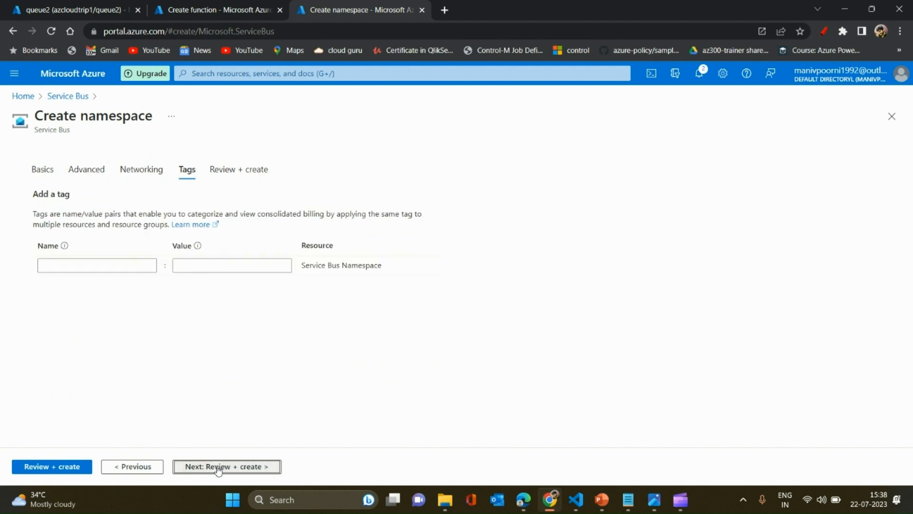
# Step: Add a tag named ServiceBus with the value azcloudtripdemobus and proceed to the namespace review
pyautogui.click(127, 267)
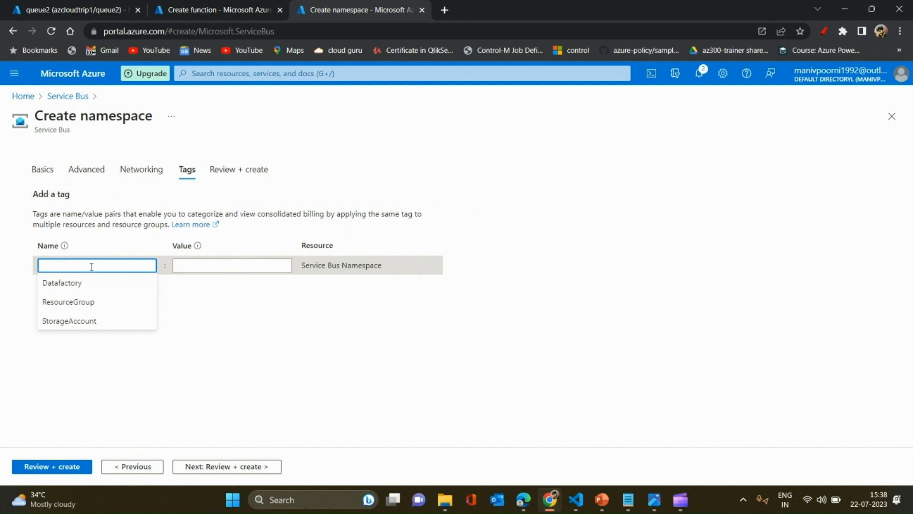
pyautogui.write('Service')
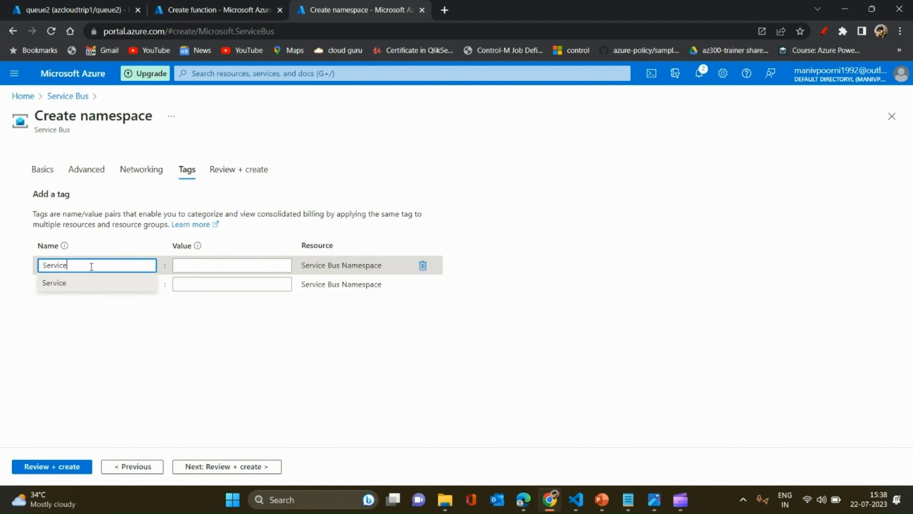
pyautogui.write('Bus')
pyautogui.press('Tab')
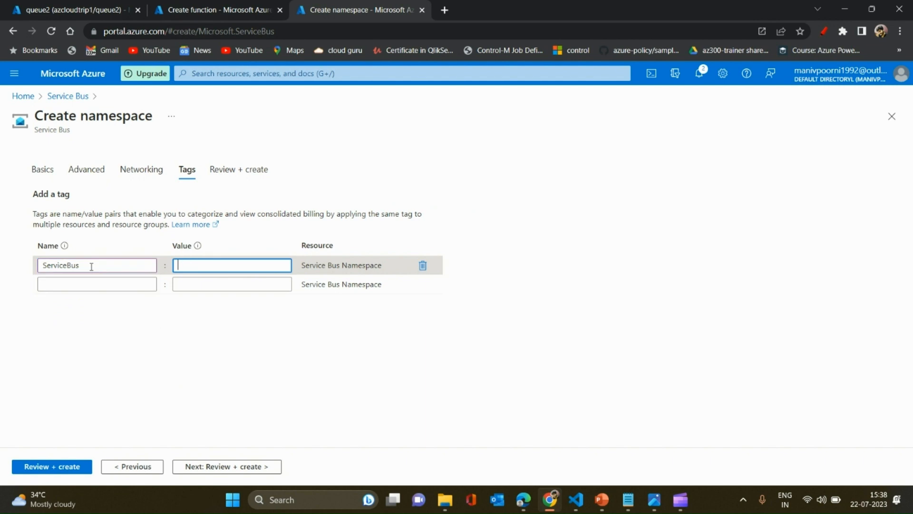
pyautogui.write('a')
pyautogui.press('BackSpace')
pyautogui.write('az')
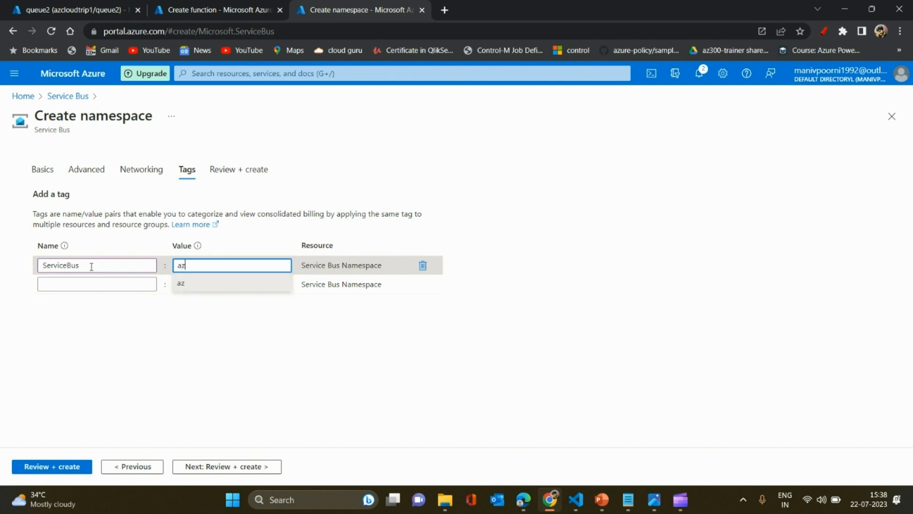
pyautogui.write('cloudtripdemo')
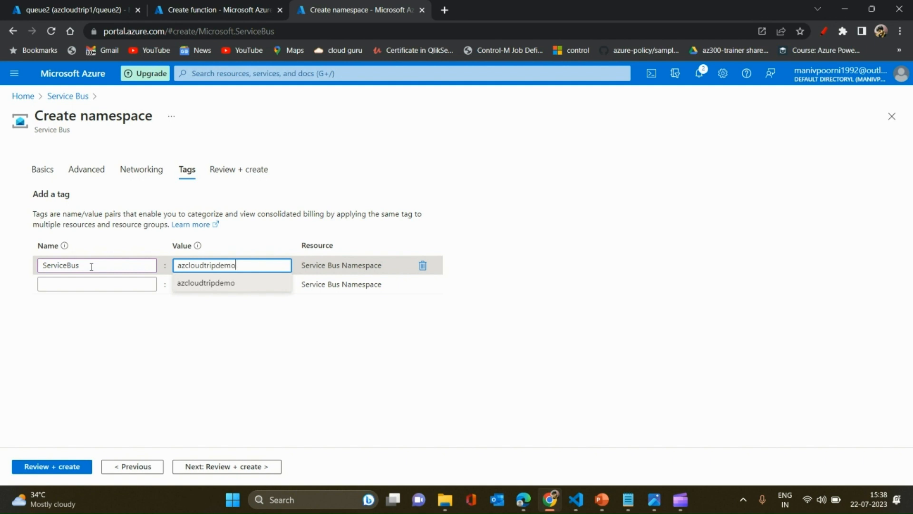
pyautogui.write('bus')
pyautogui.click(206, 468)
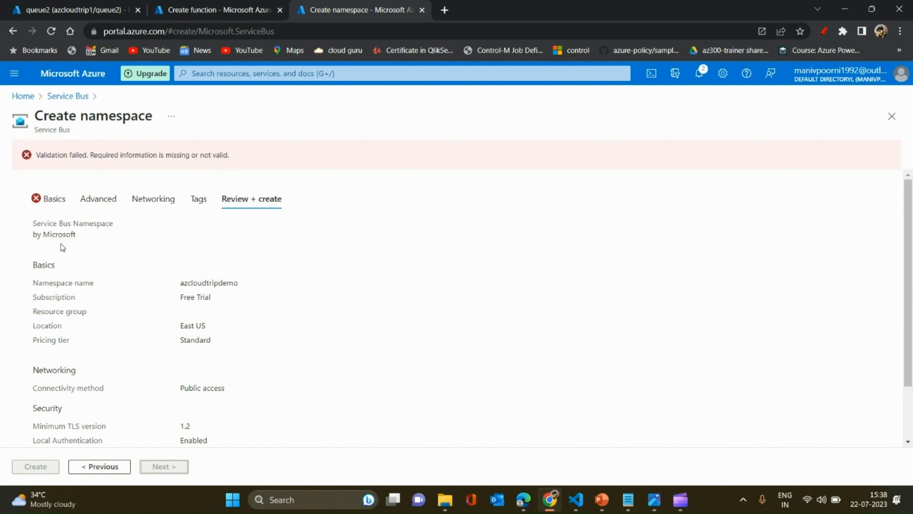
# Step: Assign the namespace to the existing resource group Mp_Dev and validate the configuration again
pyautogui.click(52, 199)
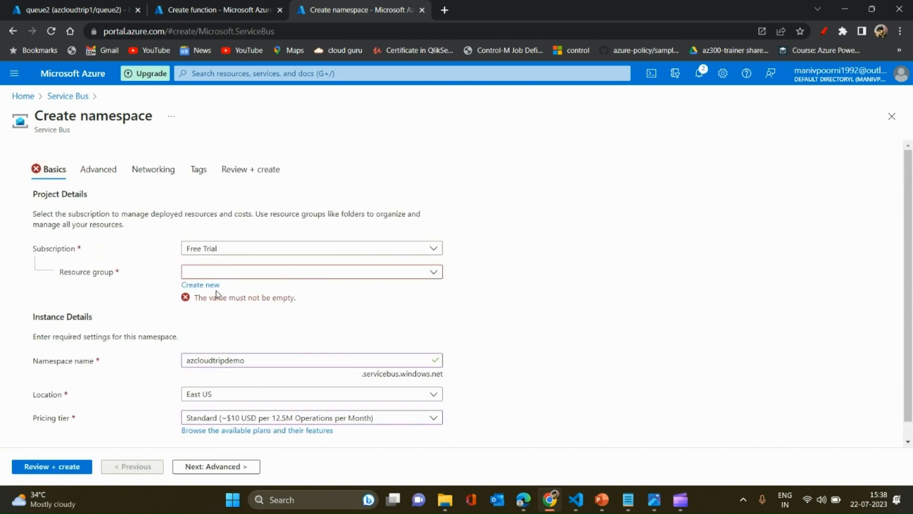
pyautogui.click(430, 273)
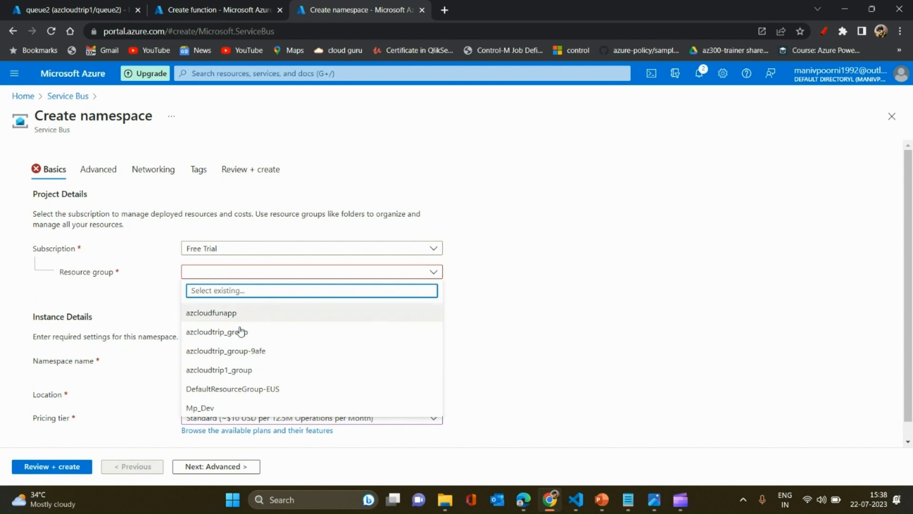
pyautogui.click(216, 408)
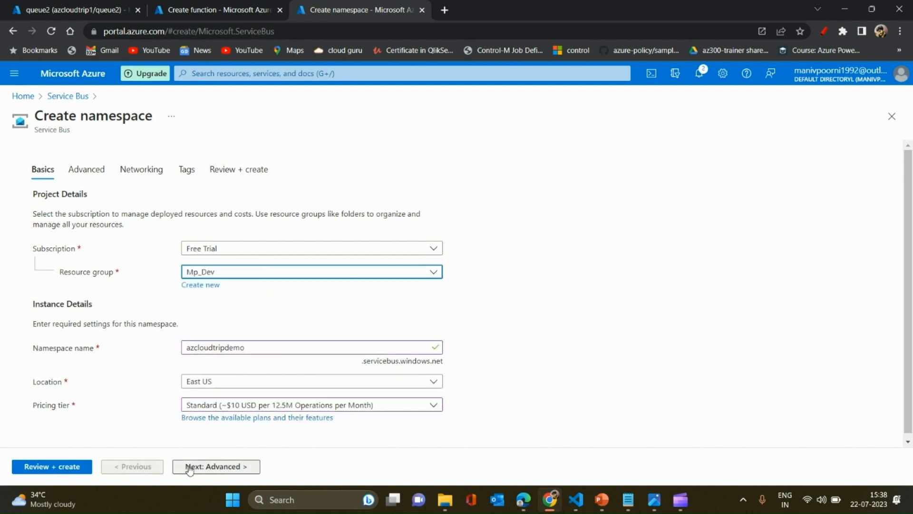
pyautogui.click(50, 467)
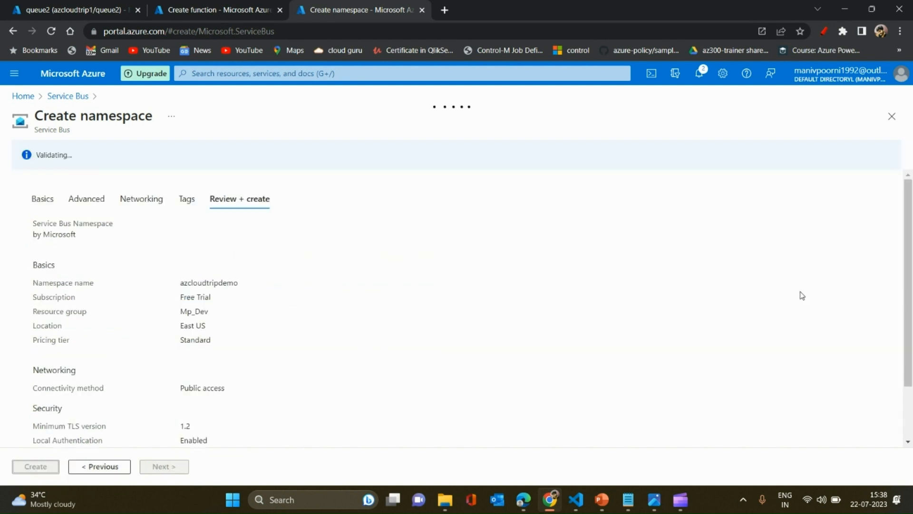
# Step: Review the namespace configuration summary down to its tags and create the Service Bus namespace
pyautogui.scroll(-2, 908, 333)
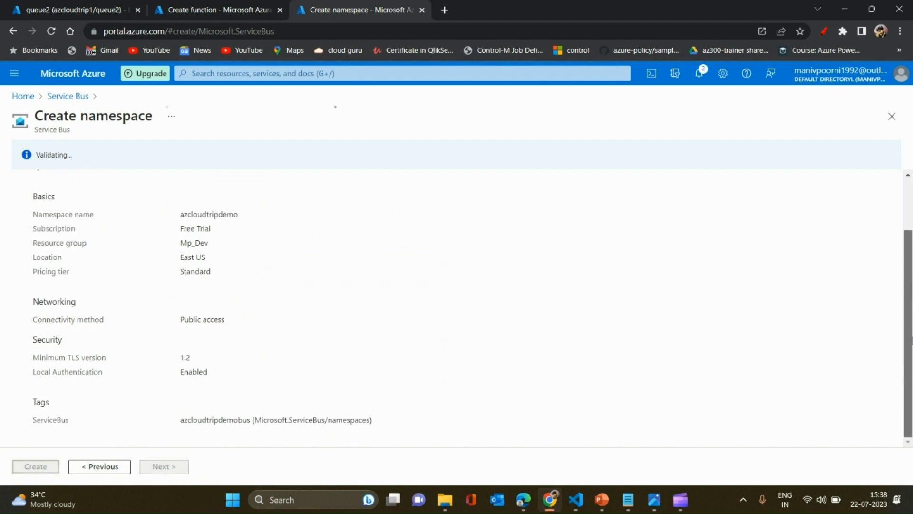
pyautogui.scroll(3, 911, 340)
pyautogui.scroll(-3, 906, 281)
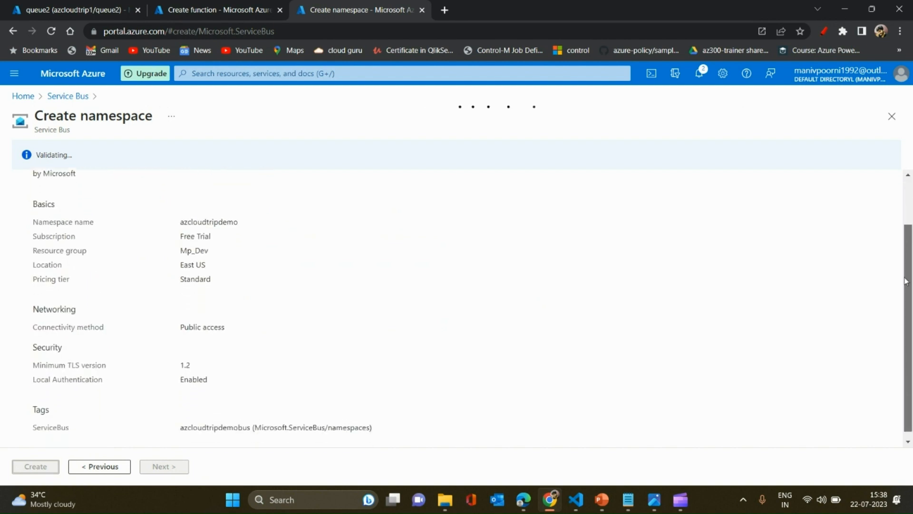
pyautogui.scroll(-1, 906, 281)
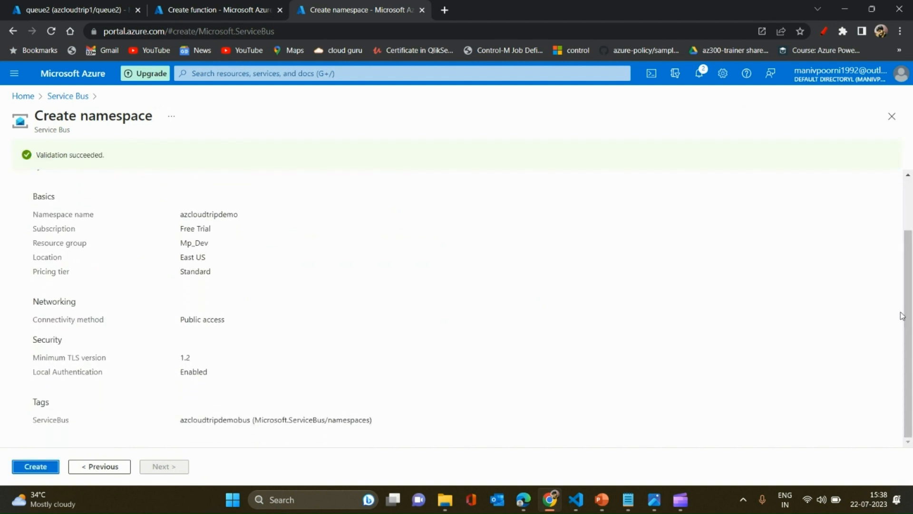
pyautogui.click(33, 467)
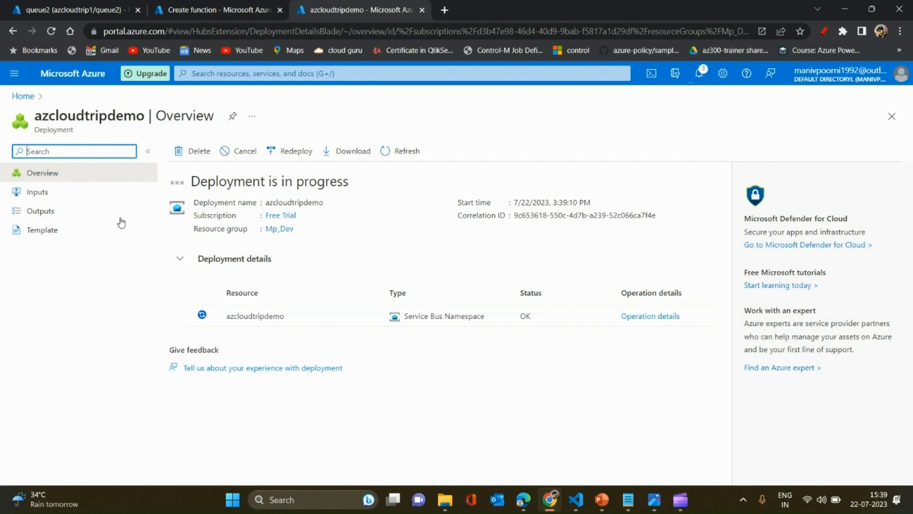
# Step: Open Azure Data Factory in a separate browser tab and load the existing data factory azcloudtrip
pyautogui.click(449, 10)
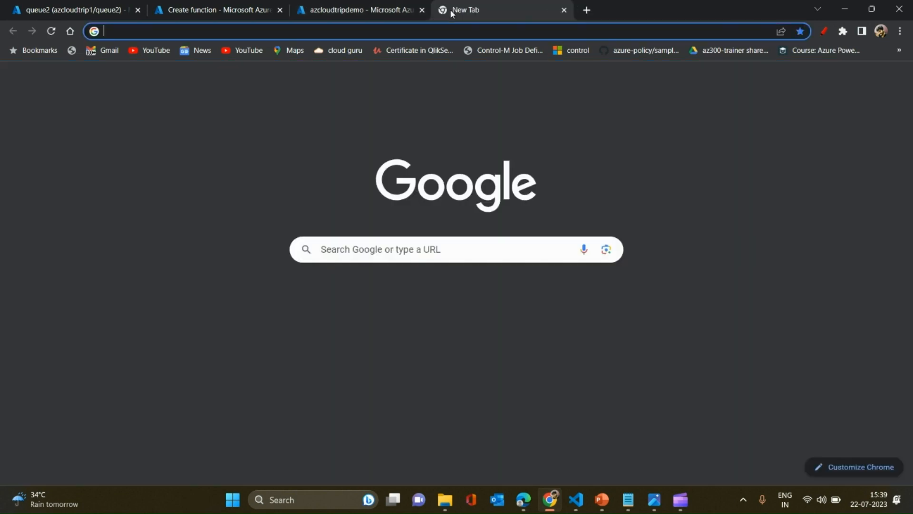
pyautogui.write('adf')
pyautogui.press('Return')
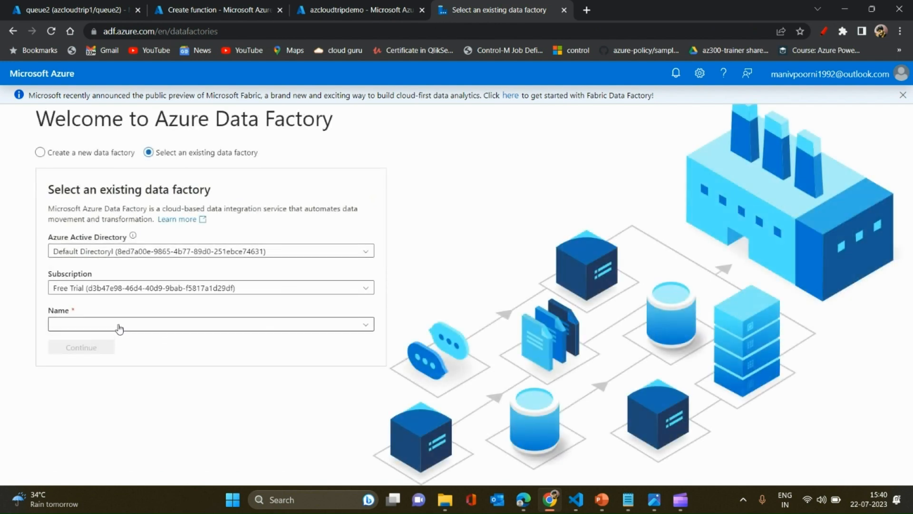
pyautogui.click(148, 330)
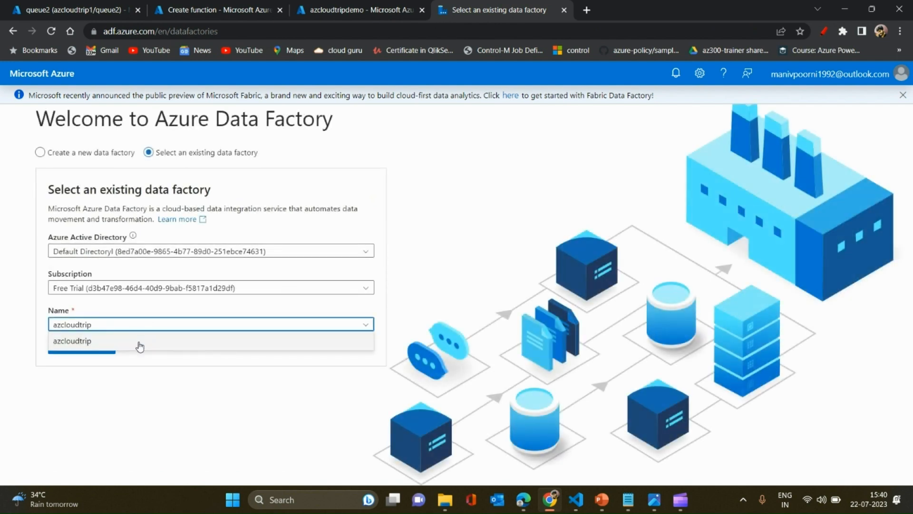
pyautogui.click(143, 346)
pyautogui.click(72, 345)
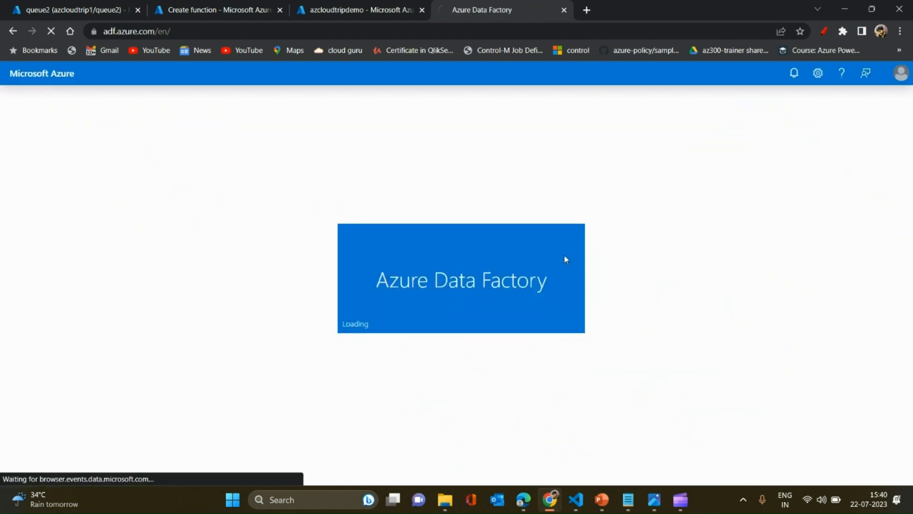
# Step: Check the progress of the namespace deployment while the data factory loads
pyautogui.click(327, 5)
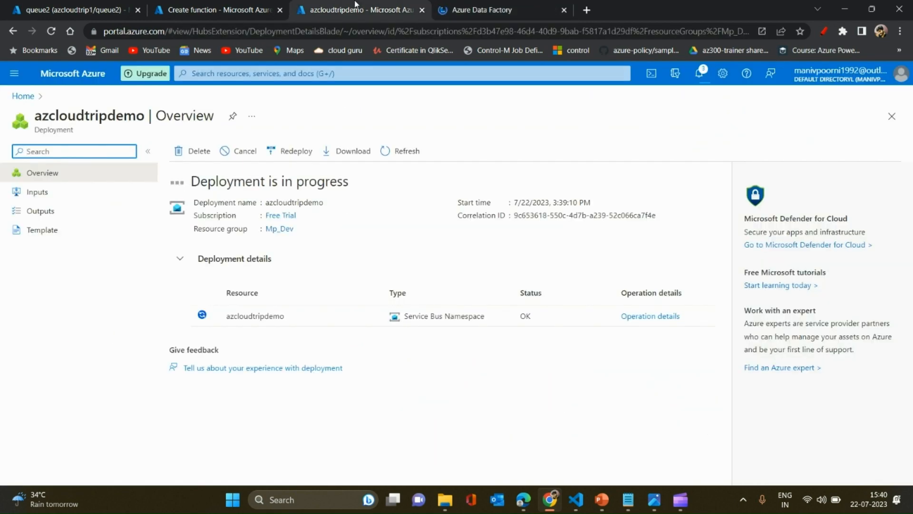
pyautogui.click(473, 5)
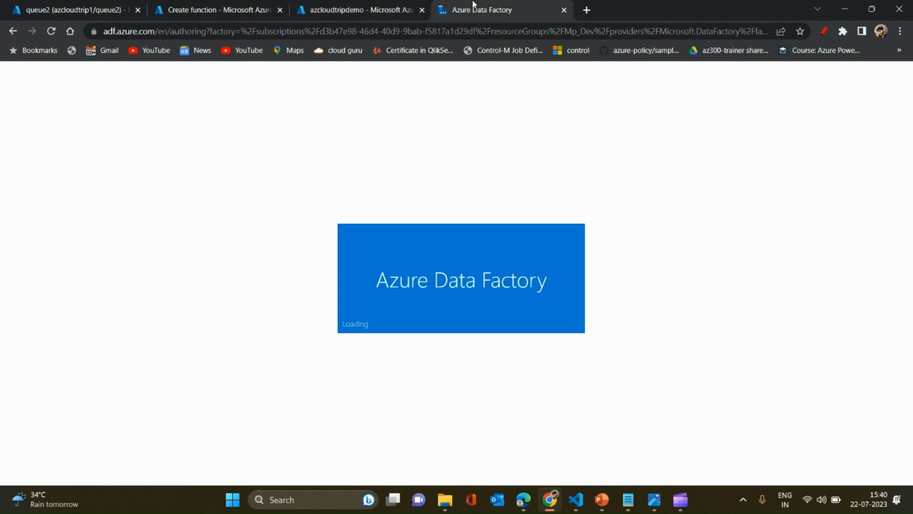
pyautogui.click(373, 5)
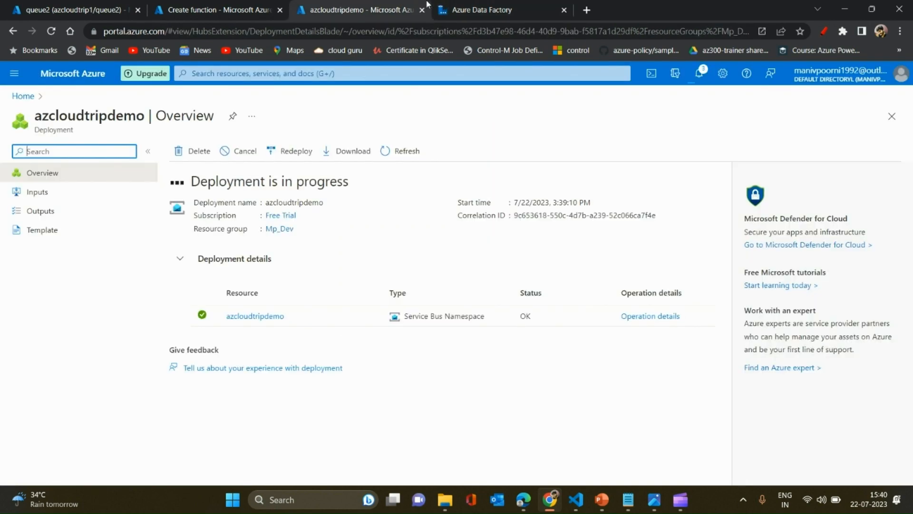
pyautogui.click(477, 10)
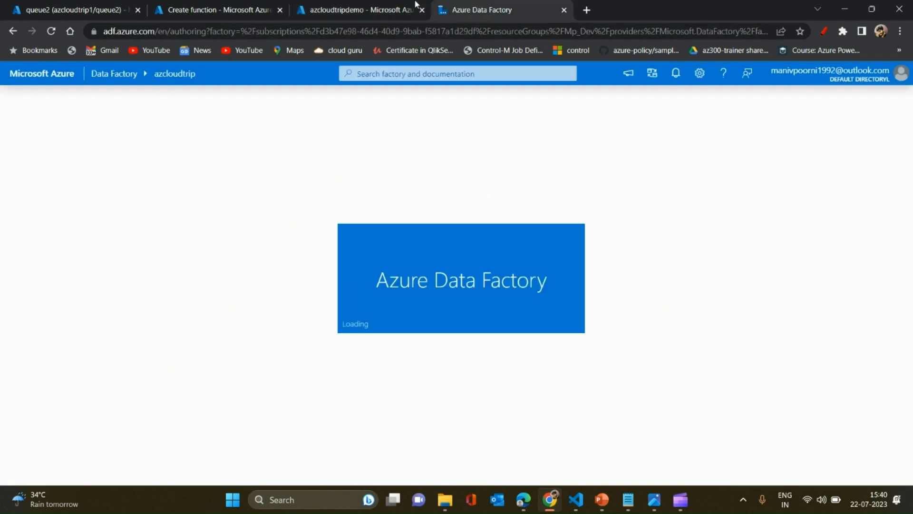
pyautogui.click(391, 5)
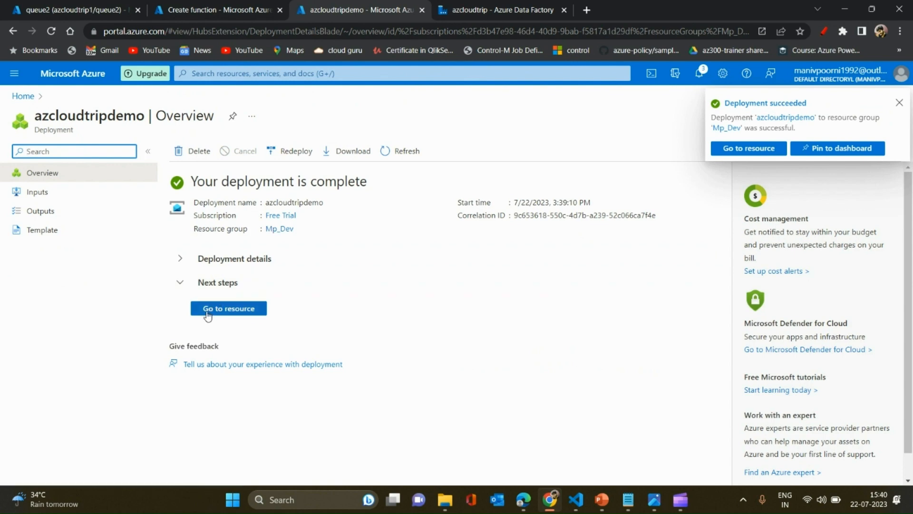
# Step: Open the deployed azcloudtripdemo namespace and start a new queue in it named azcloudtripqu
pyautogui.click(207, 309)
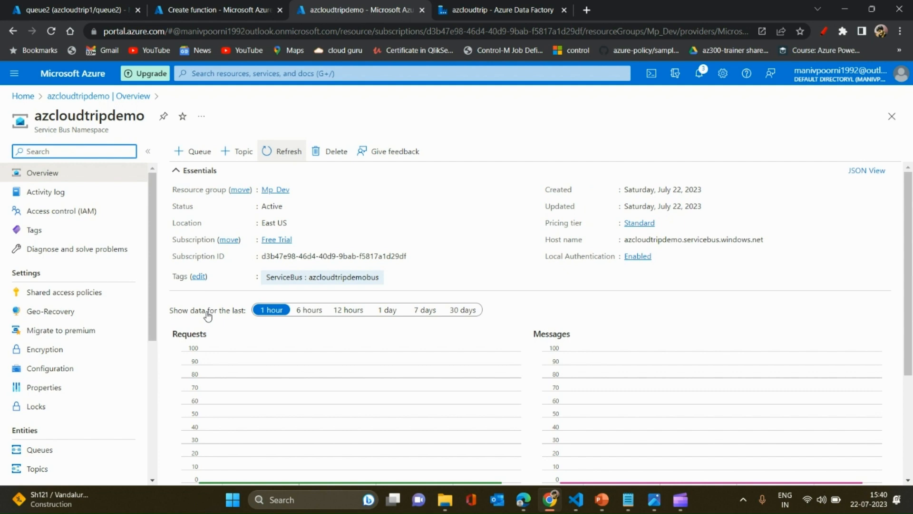
pyautogui.moveTo(152, 244); pyautogui.dragTo(145, 351)
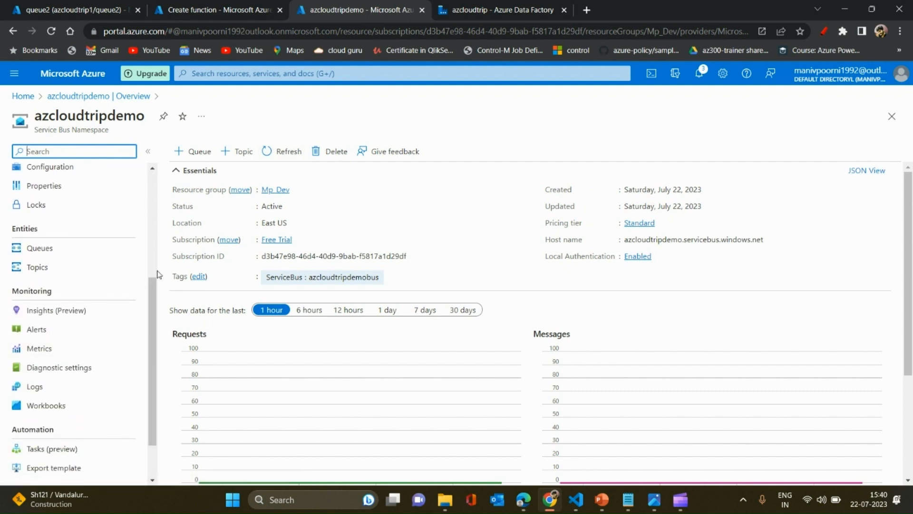
pyautogui.click(74, 257)
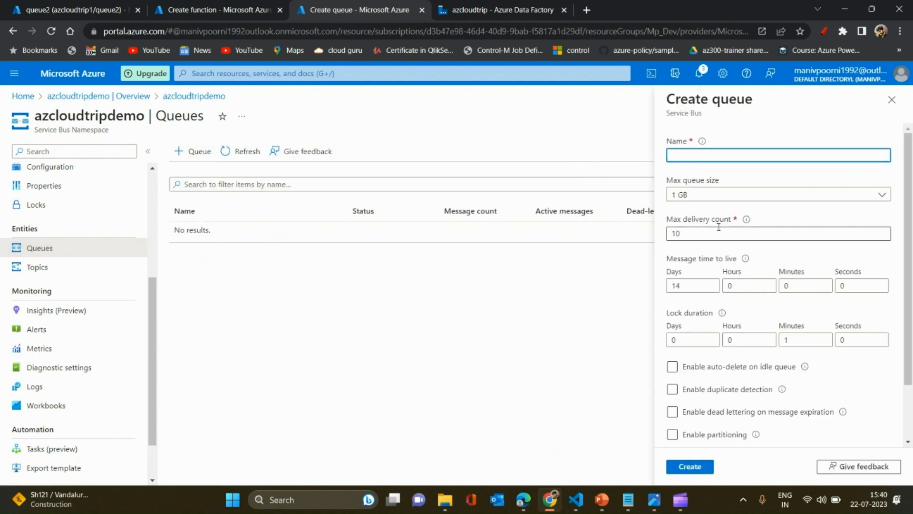
pyautogui.write('azcloudtripqueue')
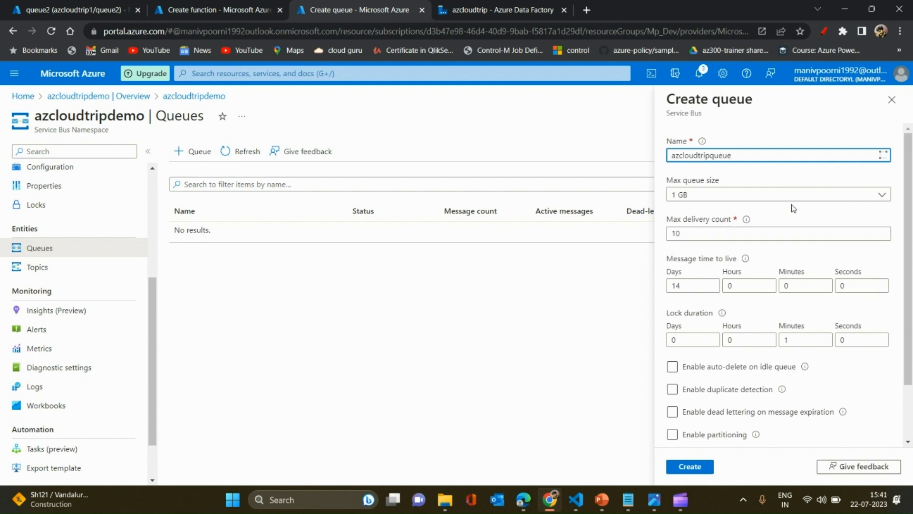
pyautogui.press('BackSpace')
pyautogui.press('BackSpace')
pyautogui.press('BackSpace')
# Step: Create the queue with a 1 GB maximum size, a maximum delivery count of 10 and all optional features disabled
pyautogui.click(698, 195)
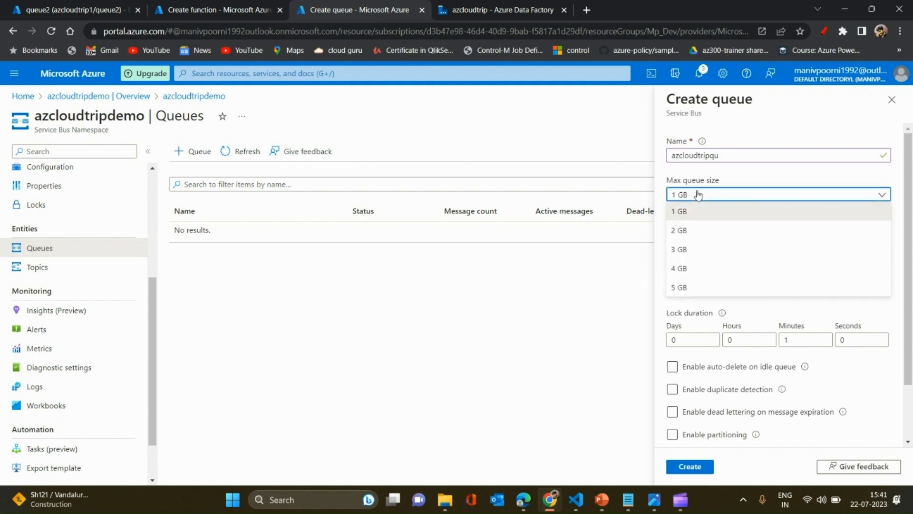
pyautogui.click(698, 195)
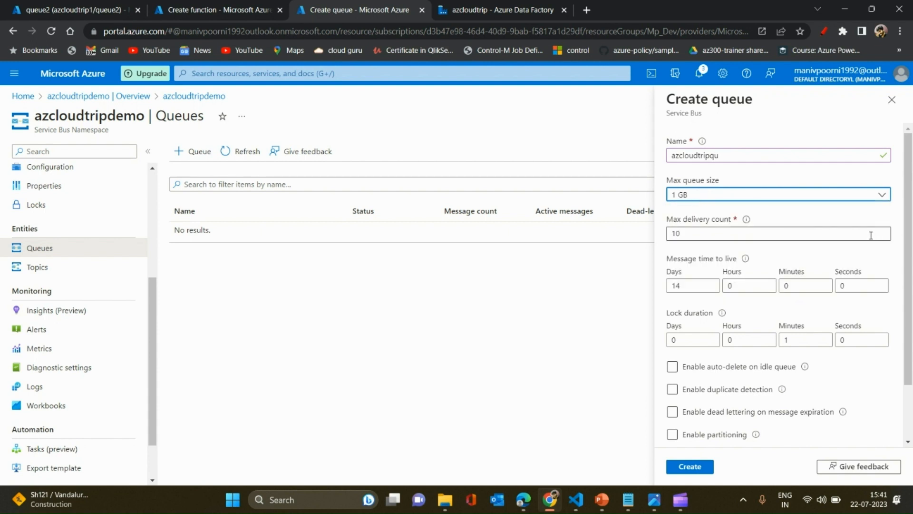
pyautogui.click(847, 239)
pyautogui.moveTo(748, 219)
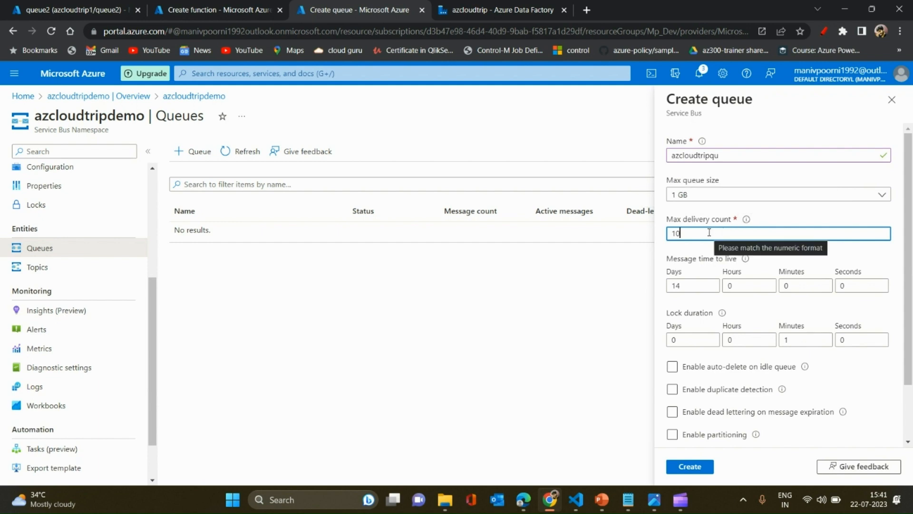
pyautogui.write('0')
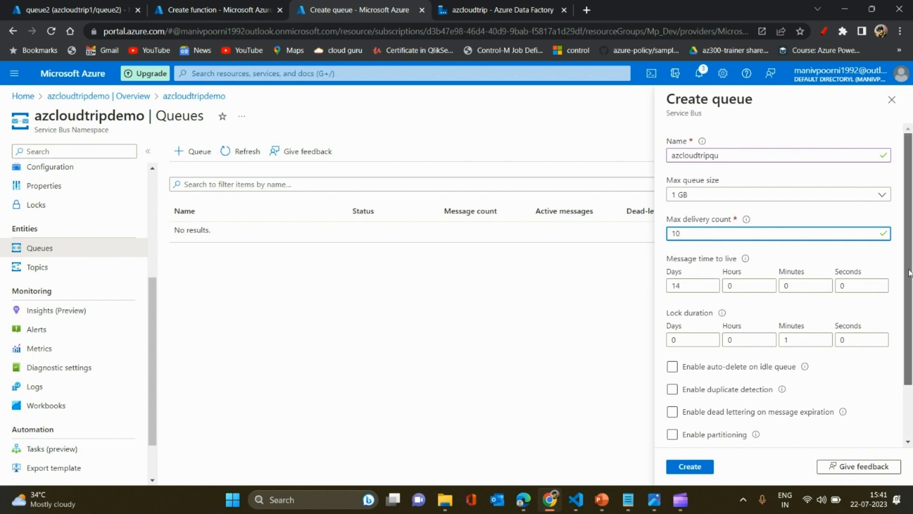
pyautogui.scroll(-2, 908, 268)
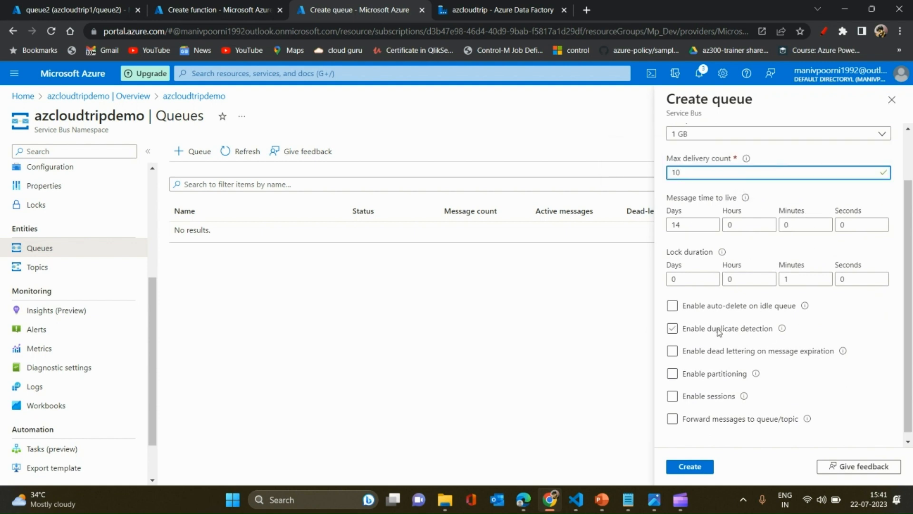
pyautogui.click(765, 298)
pyautogui.click(764, 299)
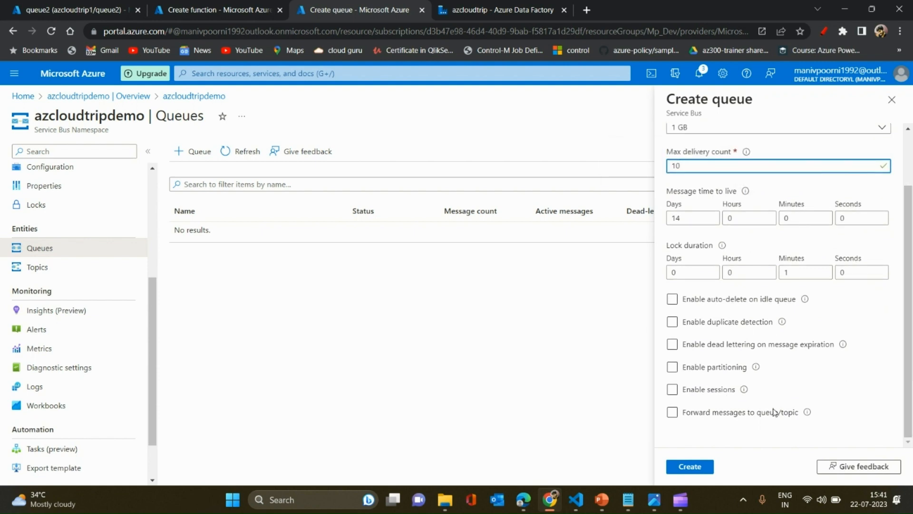
pyautogui.click(690, 467)
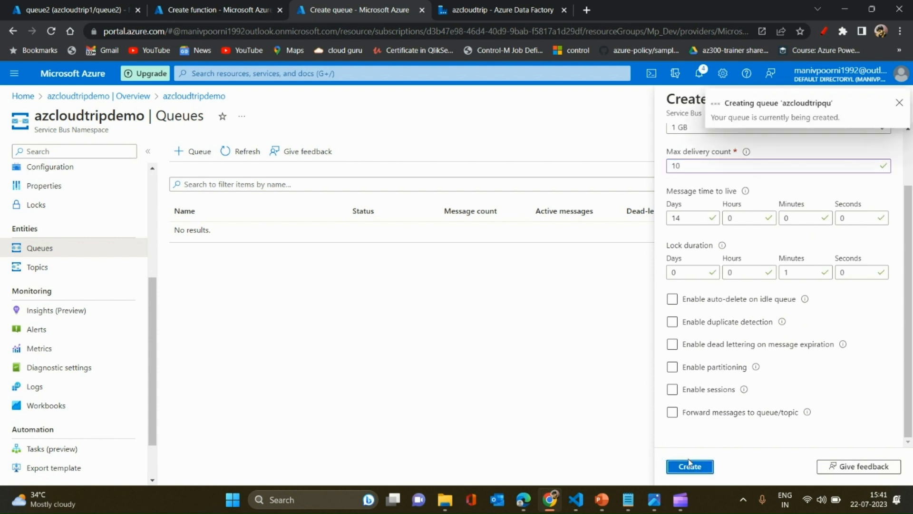
pyautogui.click(690, 466)
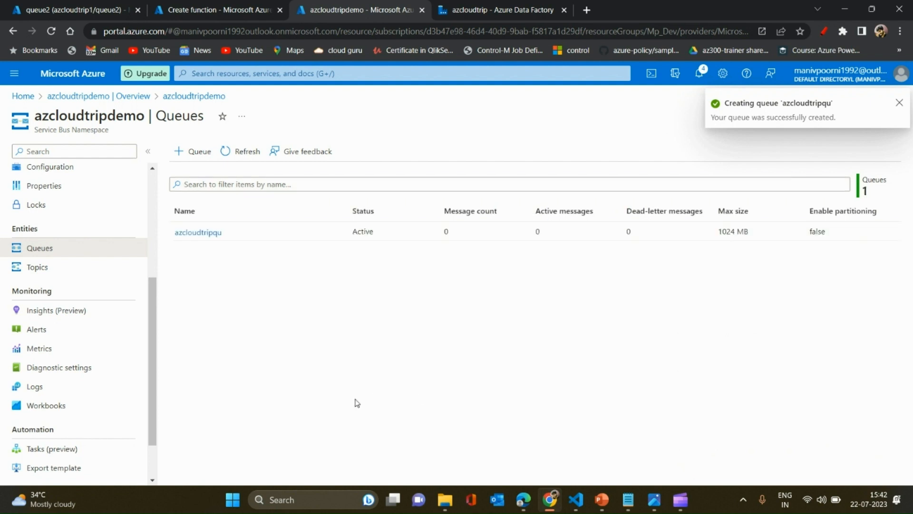
# Step: Open the azcloudtripqu queue and set its message lock duration to 5 minutes
pyautogui.click(196, 233)
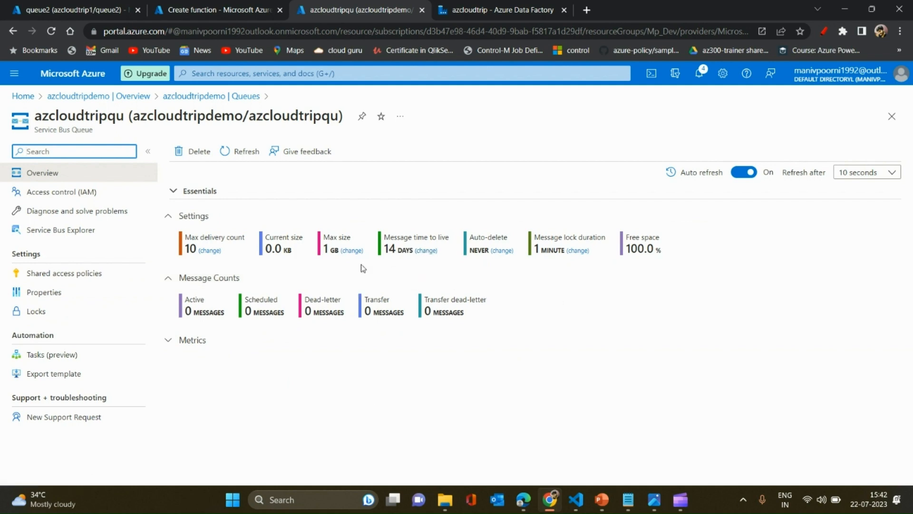
pyautogui.click(580, 252)
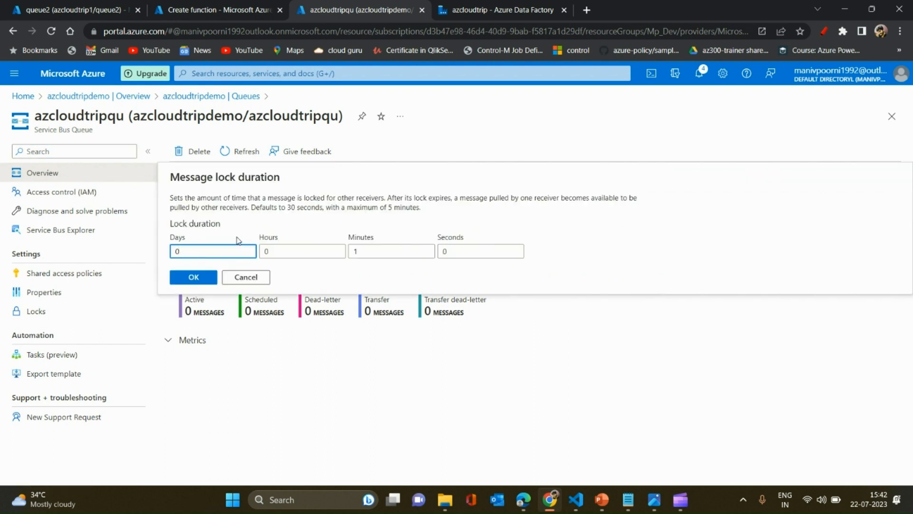
pyautogui.moveTo(198, 251); pyautogui.dragTo(148, 251)
pyautogui.write('5')
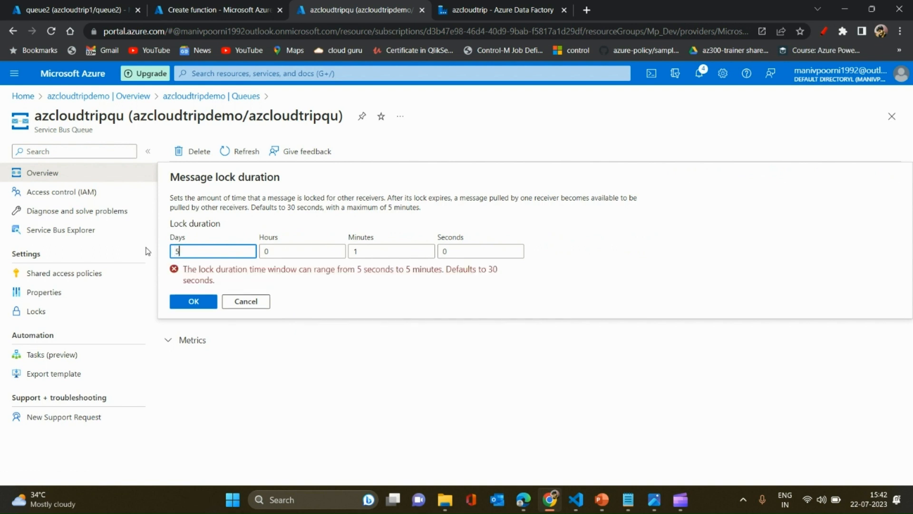
pyautogui.press('BackSpace')
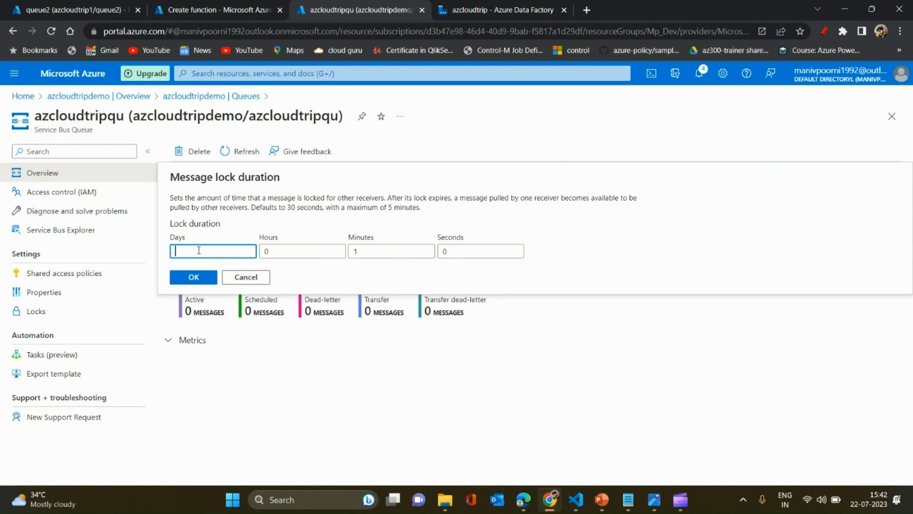
pyautogui.click(380, 250)
pyautogui.press('BackSpace')
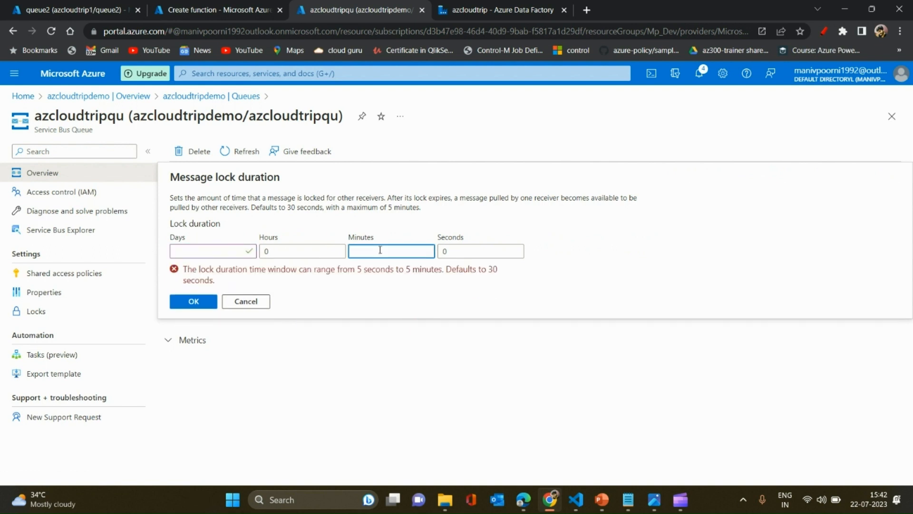
pyautogui.write('5')
pyautogui.click(194, 278)
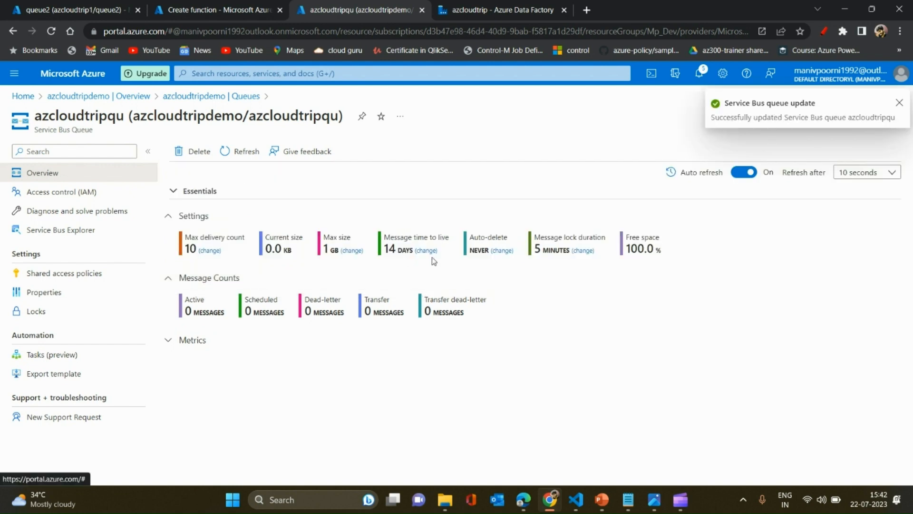
# Step: Set the maximum size of the azcloudtripqu queue to 2 GB
pyautogui.click(353, 252)
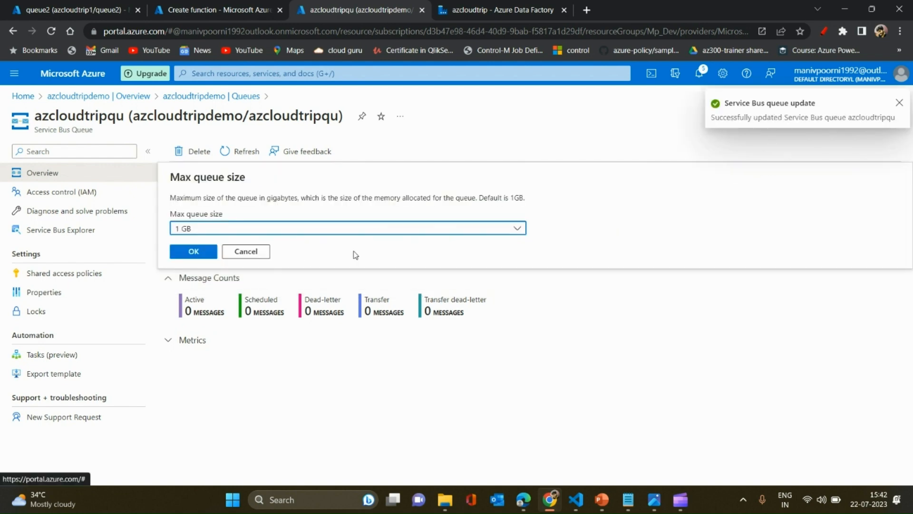
pyautogui.click(259, 229)
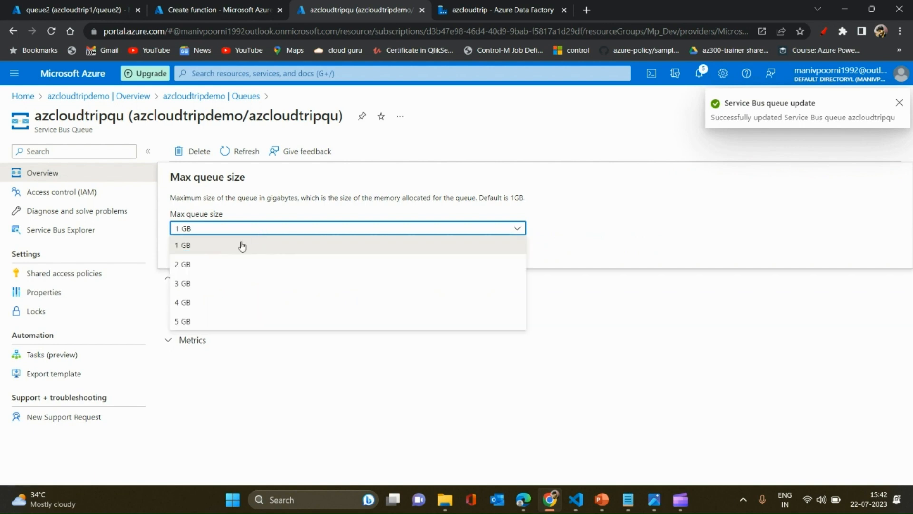
pyautogui.click(204, 265)
pyautogui.click(188, 251)
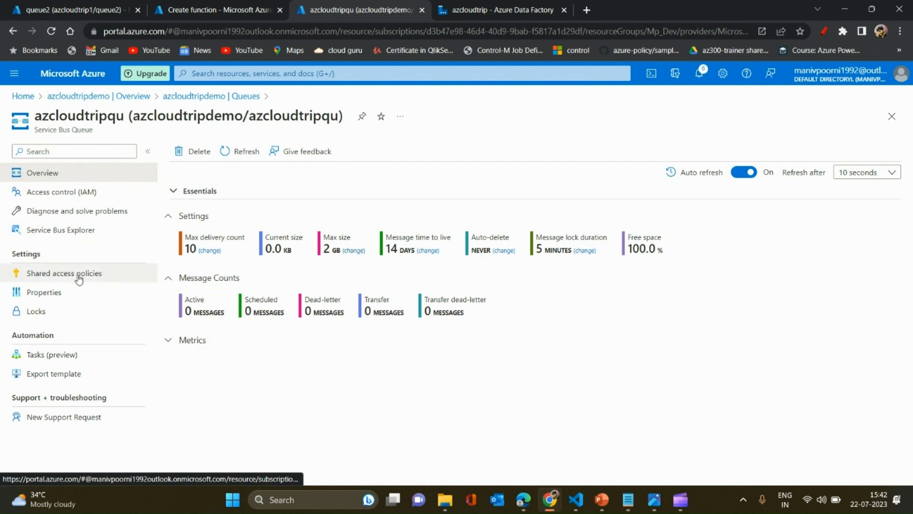
# Step: Return to the azcloudtripdemo namespace and examine the claims, keys and connection strings of its RootManageSharedAccessKey shared access policy
pyautogui.click(179, 99)
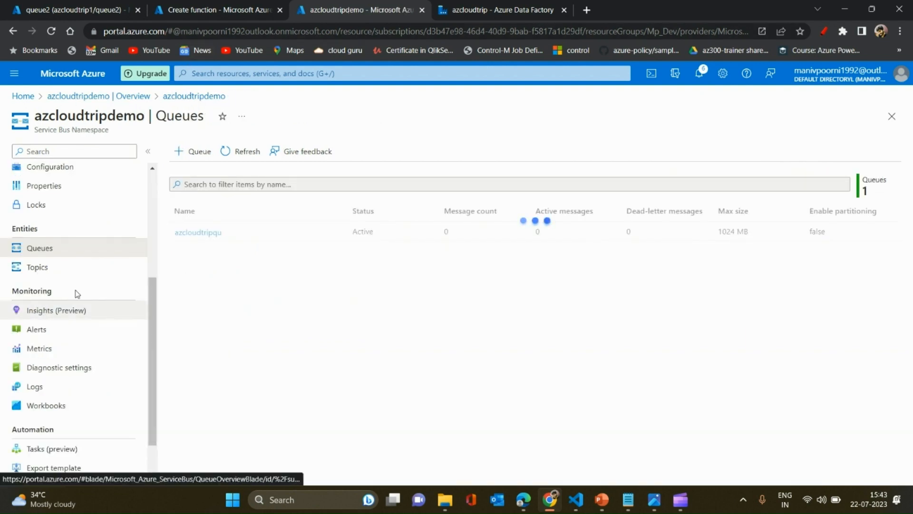
pyautogui.scroll(4, 143, 295)
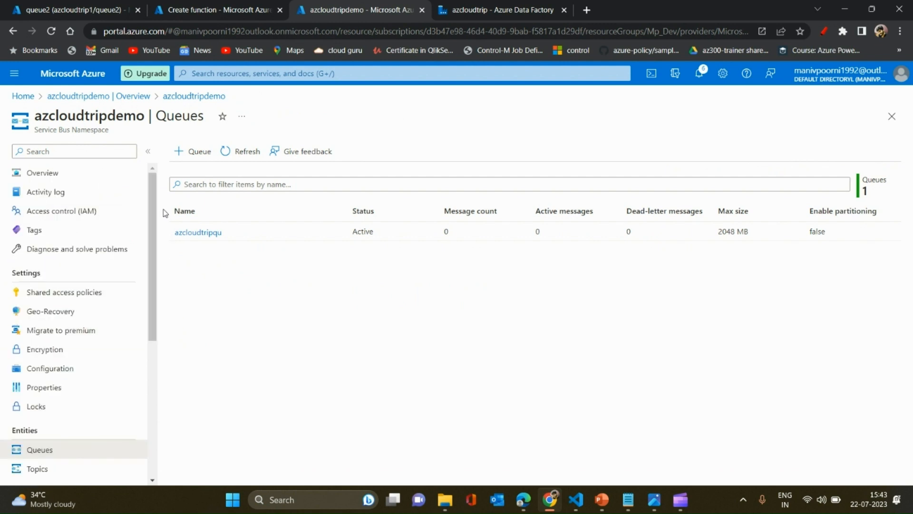
pyautogui.click(68, 297)
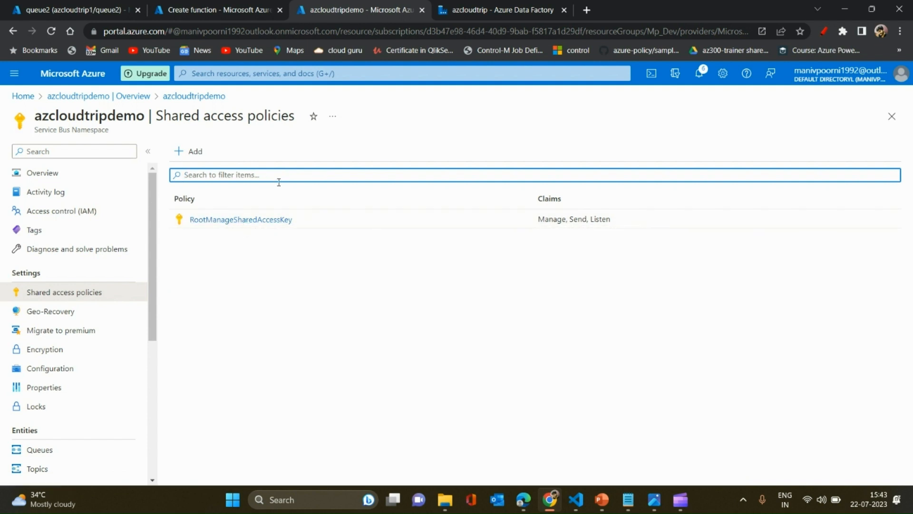
pyautogui.click(245, 219)
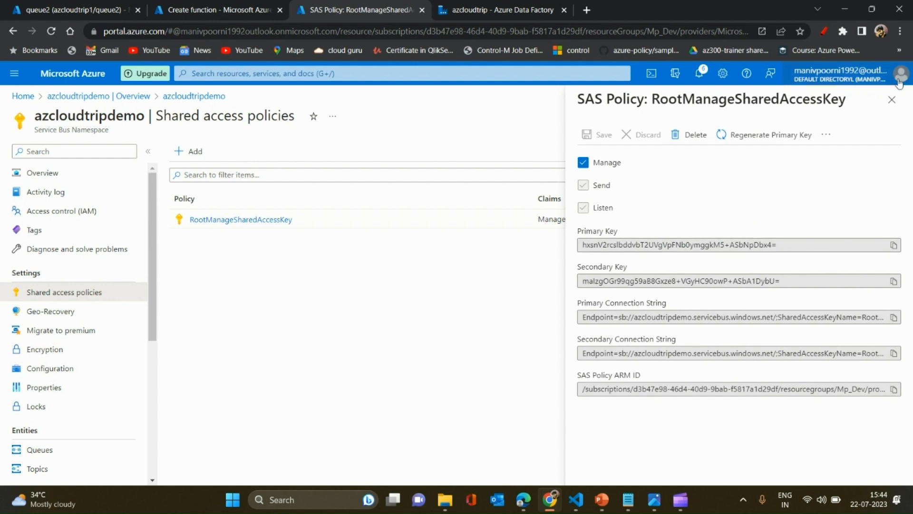
pyautogui.click(892, 101)
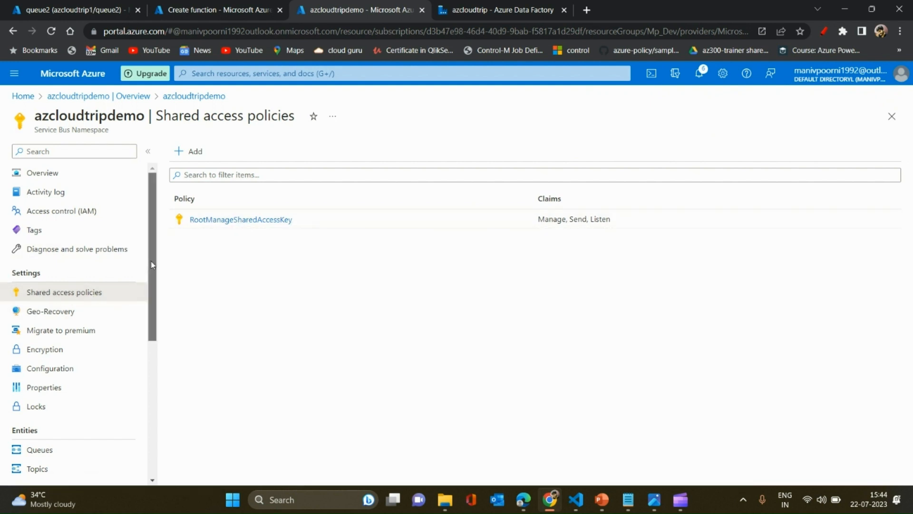
pyautogui.moveTo(152, 264)
pyautogui.mouseDown()
pyautogui.moveTo(152, 369)
pyautogui.moveTo(152, 266)
pyautogui.mouseUp()
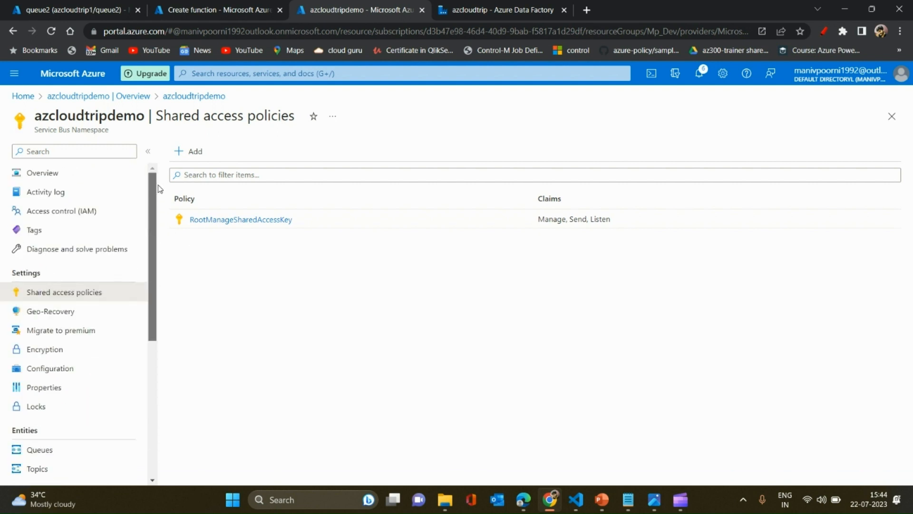
pyautogui.click(189, 152)
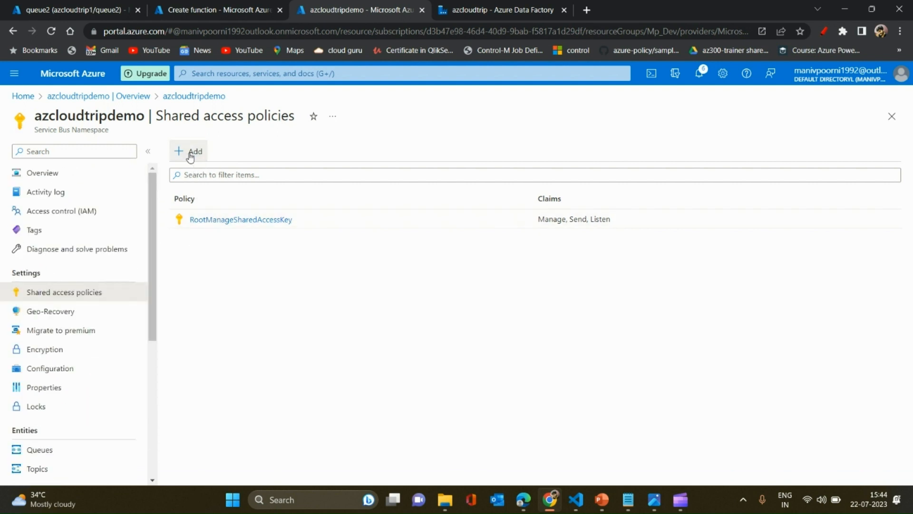
pyautogui.click(753, 201)
pyautogui.click(753, 200)
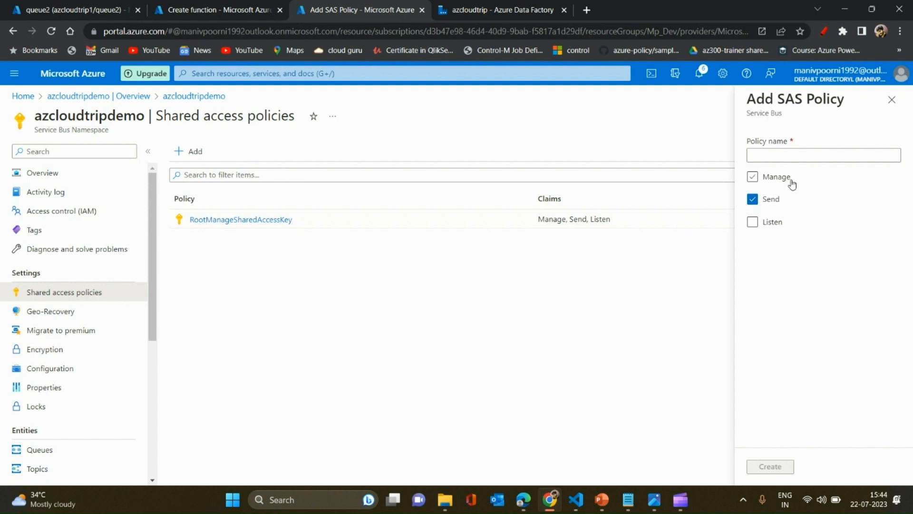
pyautogui.click(779, 160)
pyautogui.write('ssd')
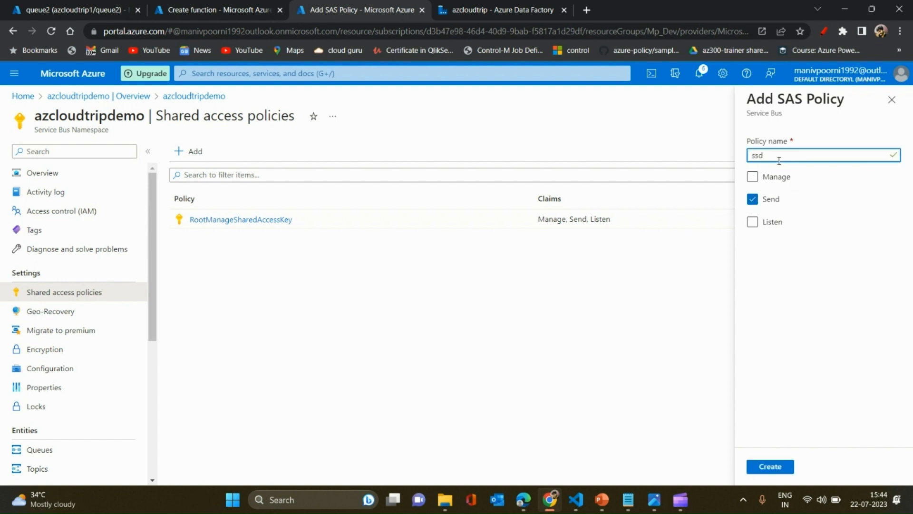
pyautogui.click(892, 100)
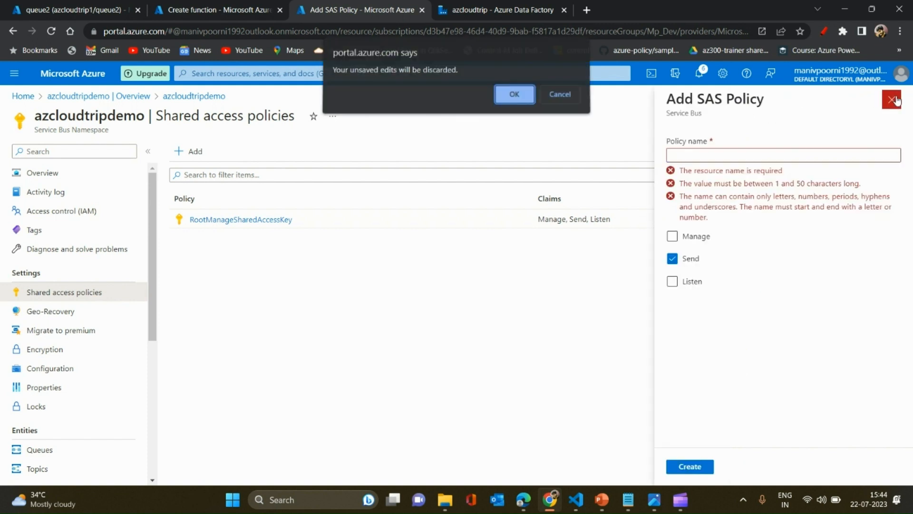
pyautogui.click(517, 98)
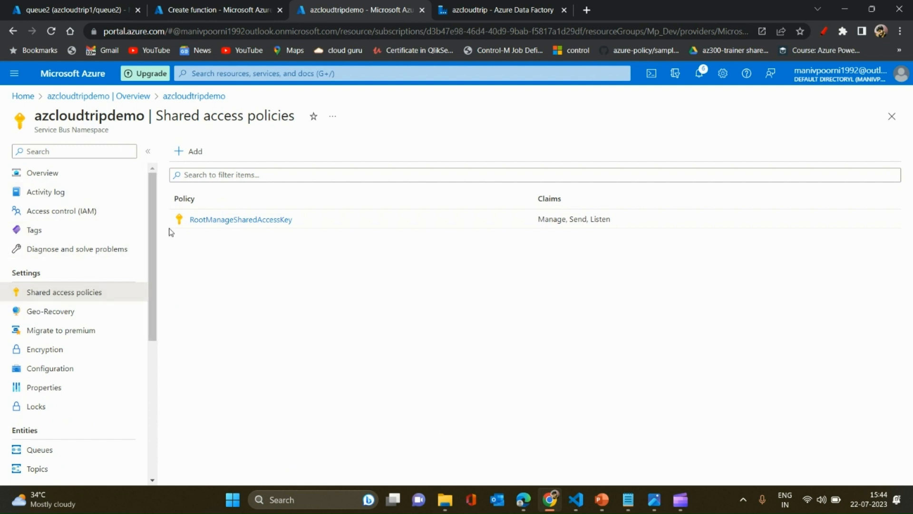
# Step: Return to the namespace's queues and open Service Bus Explorer for the azcloudtripqu queue
pyautogui.click(63, 449)
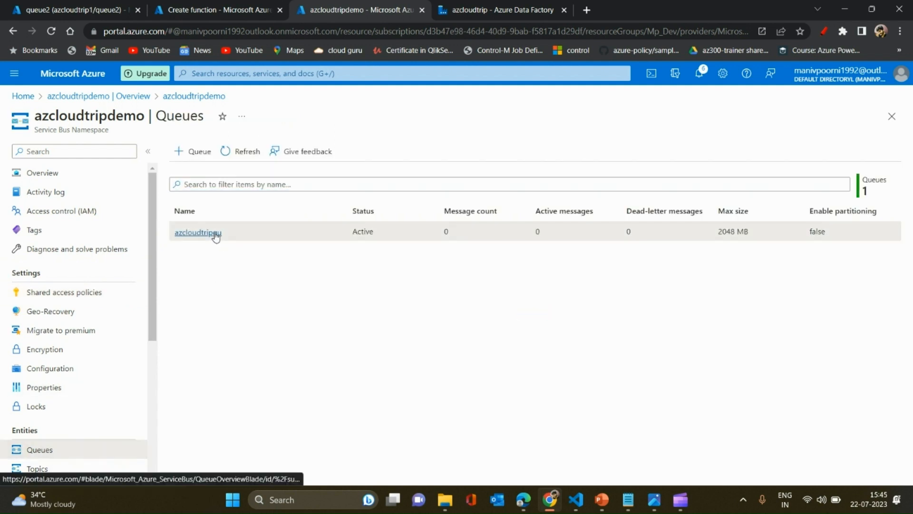
pyautogui.click(216, 234)
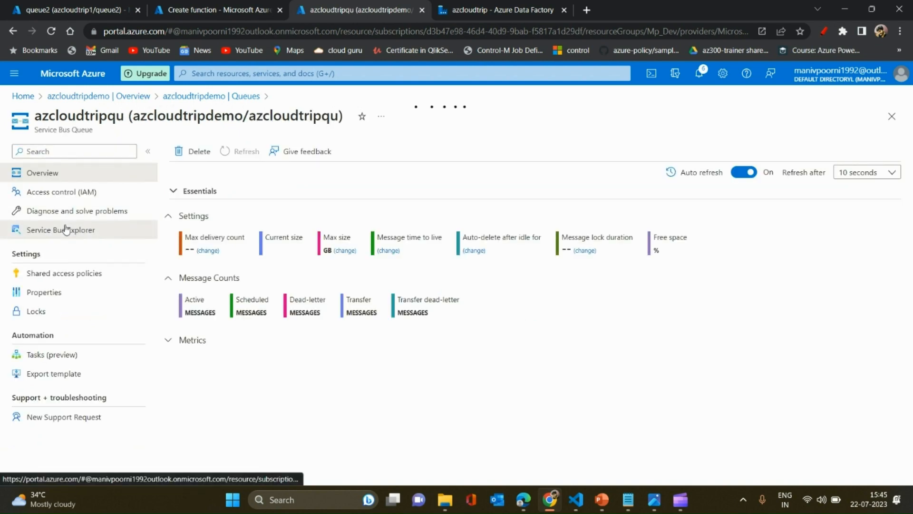
pyautogui.click(65, 229)
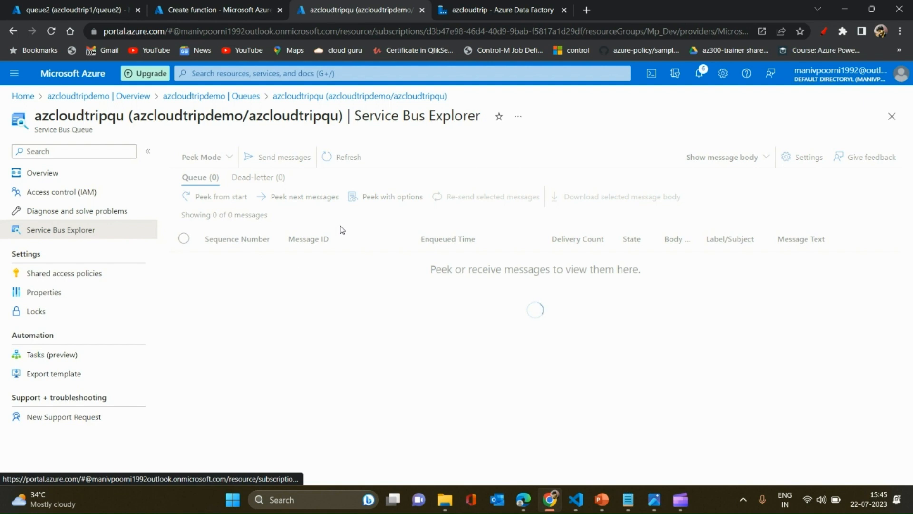
# Step: Start a new text/plain message for the queue with the body "this is testing"
pyautogui.click(265, 159)
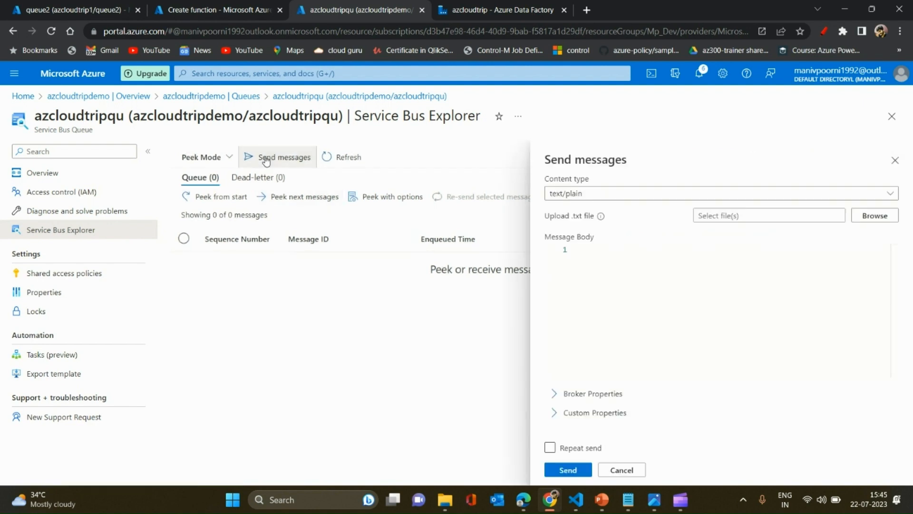
pyautogui.click(884, 193)
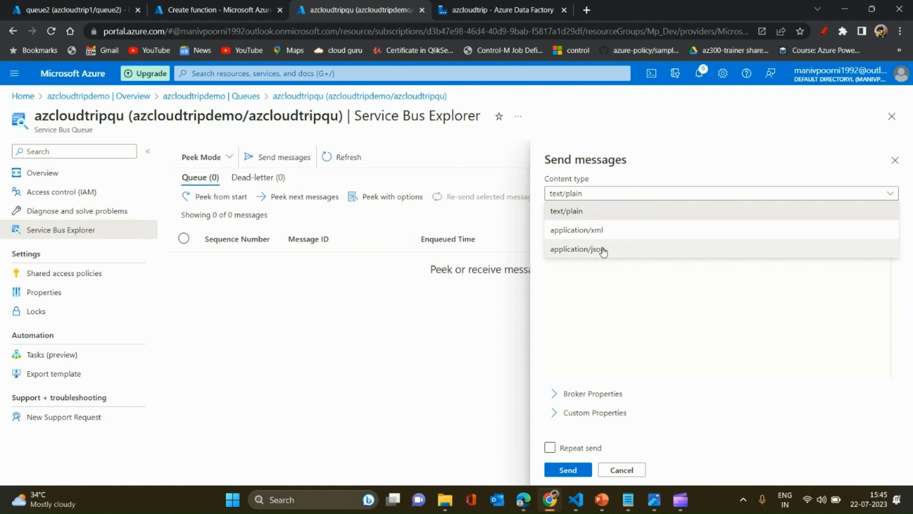
pyautogui.click(736, 201)
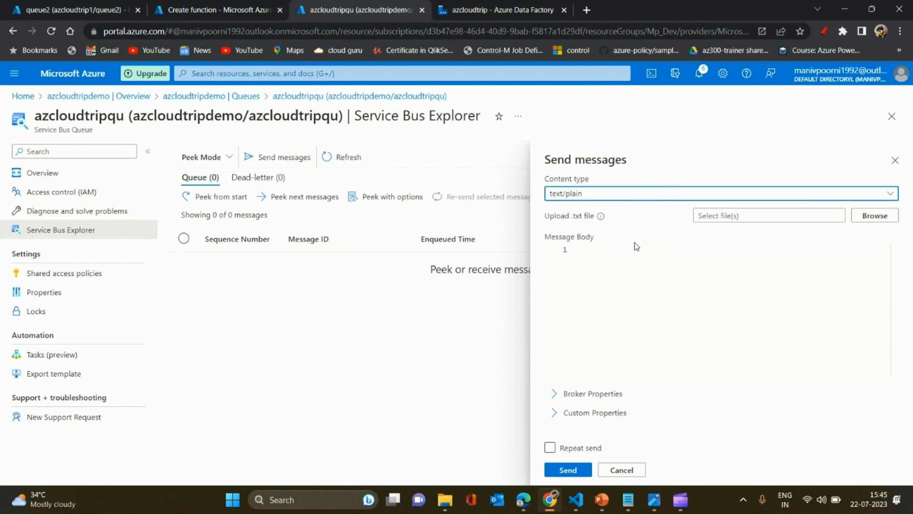
pyautogui.click(614, 259)
pyautogui.write('{')
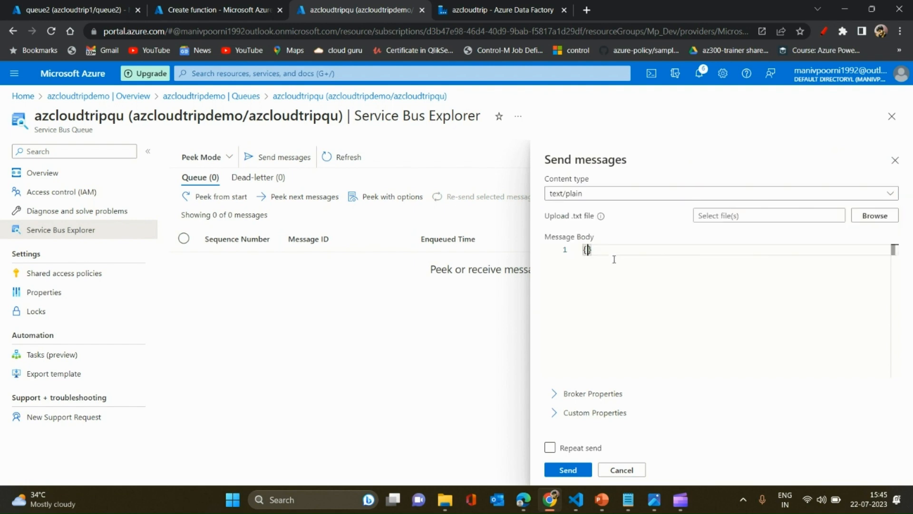
pyautogui.press('BackSpace')
pyautogui.write('this is testing')
# Step: Set the message ID to 12345 in the message's broker properties and expand its custom properties
pyautogui.click(554, 396)
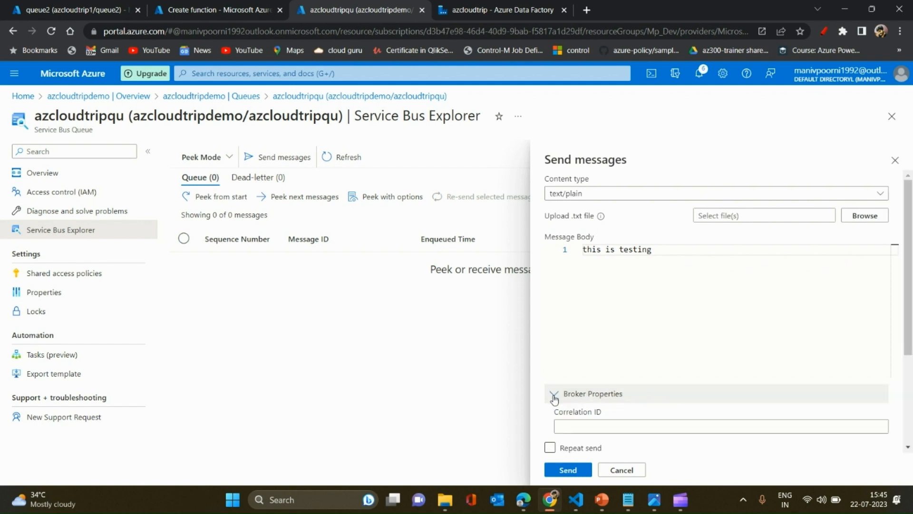
pyautogui.scroll(-3, 909, 447)
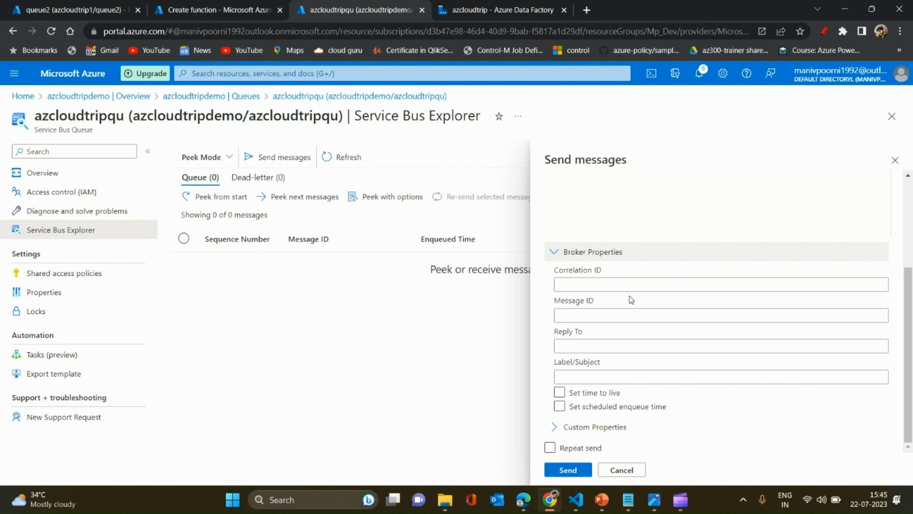
pyautogui.click(589, 314)
pyautogui.write('12345')
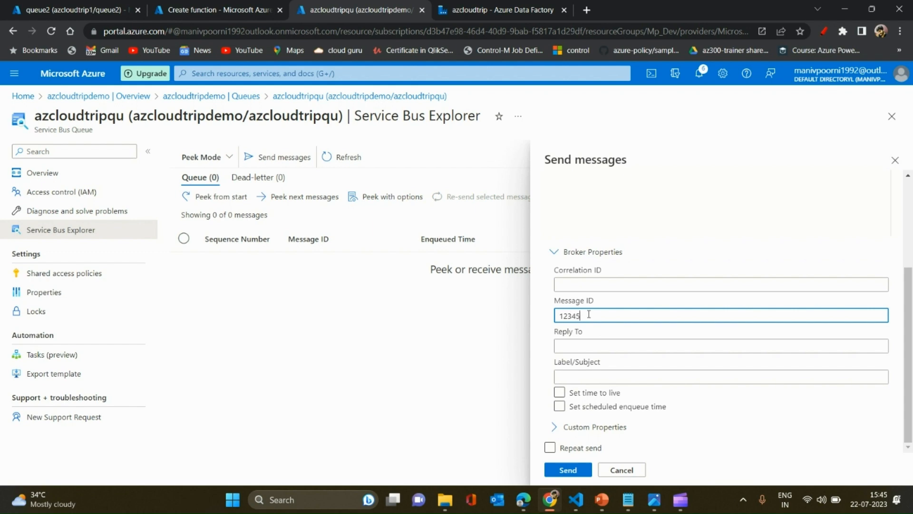
pyautogui.click(558, 432)
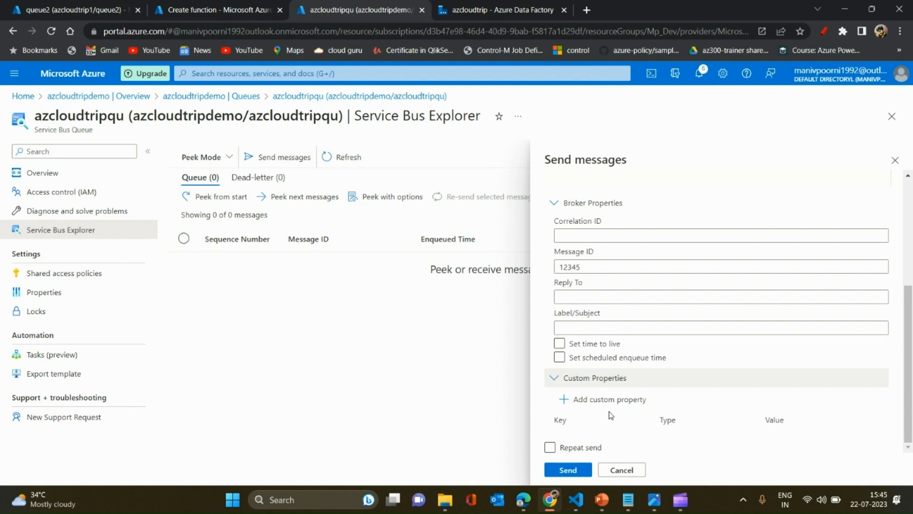
# Step: Enable repeat send with 3 messages and send them to the queue
pyautogui.click(550, 447)
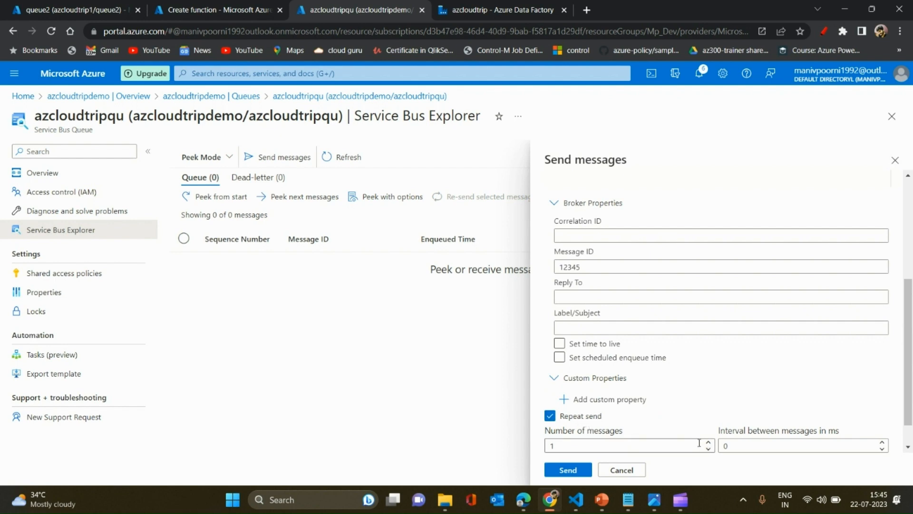
pyautogui.click(708, 443)
pyautogui.click(708, 443)
pyautogui.click(567, 471)
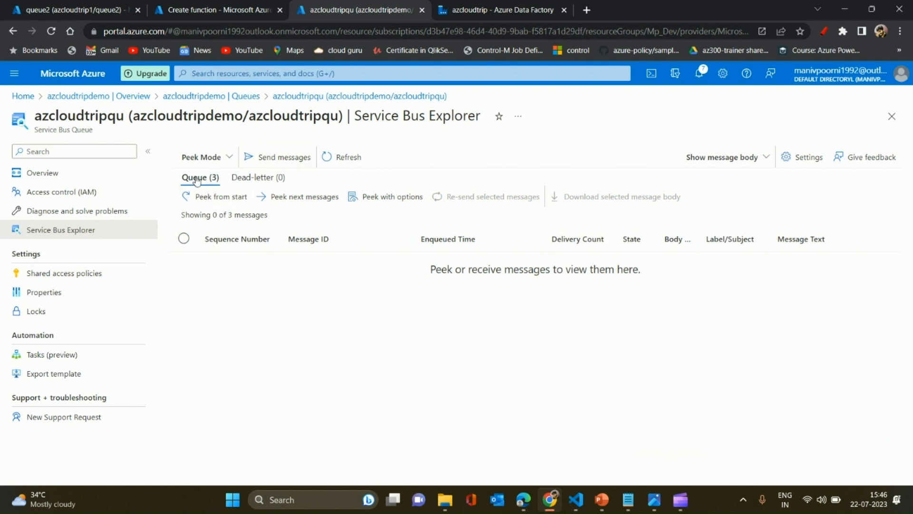
# Step: Peek the queue's messages from the start and examine the body and properties of the message with sequence number 1
pyautogui.click(209, 159)
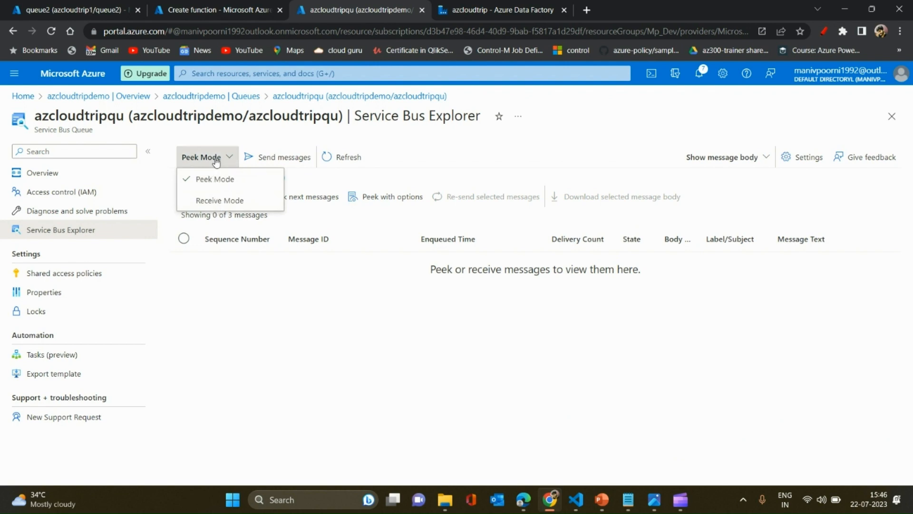
pyautogui.click(212, 158)
pyautogui.click(227, 200)
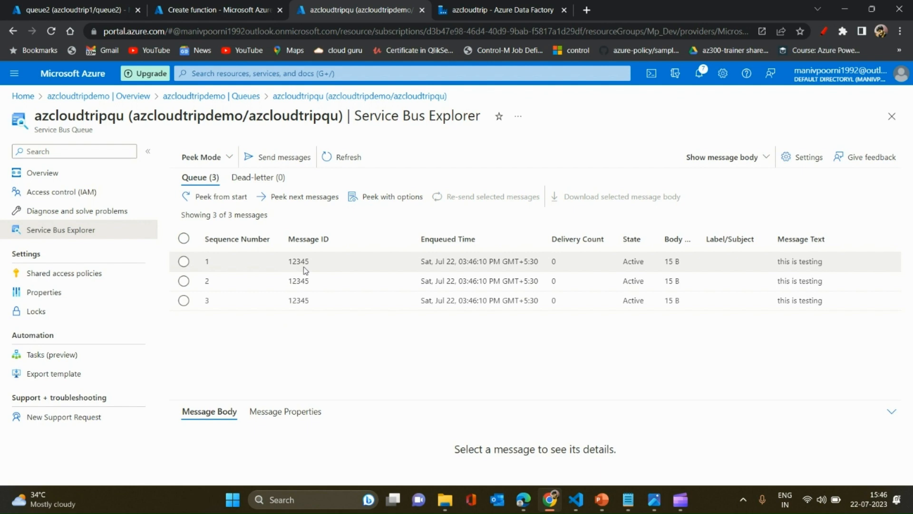
pyautogui.click(184, 239)
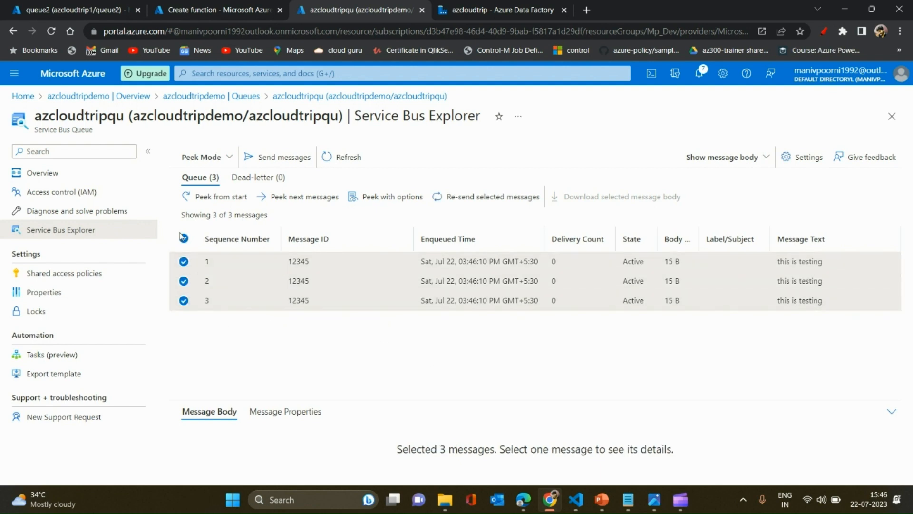
pyautogui.click(183, 239)
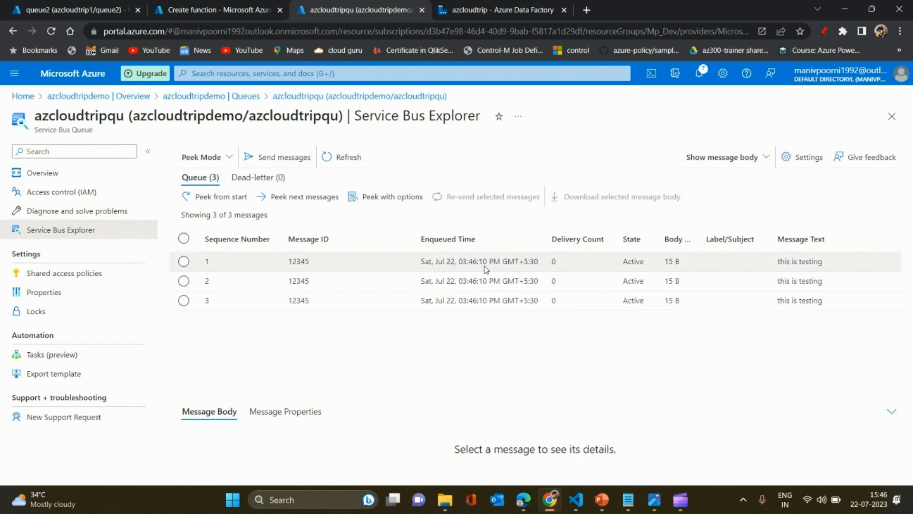
pyautogui.click(790, 262)
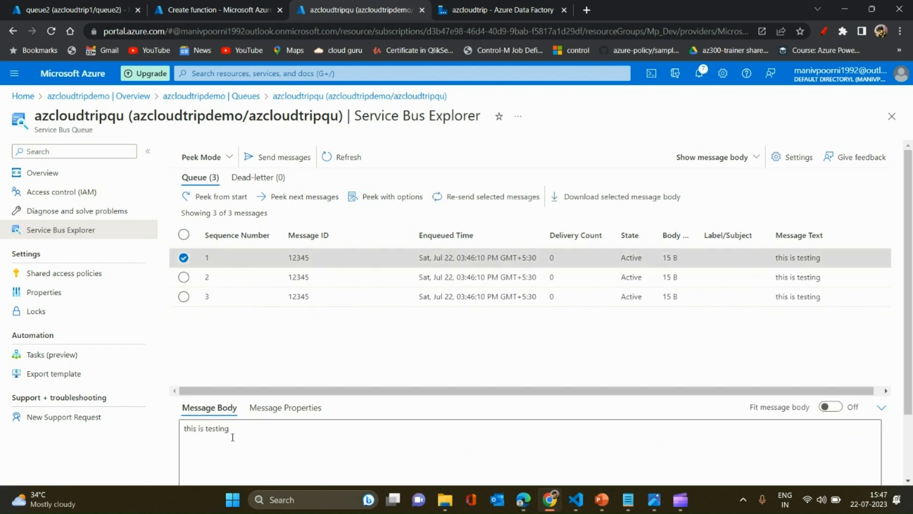
pyautogui.click(284, 409)
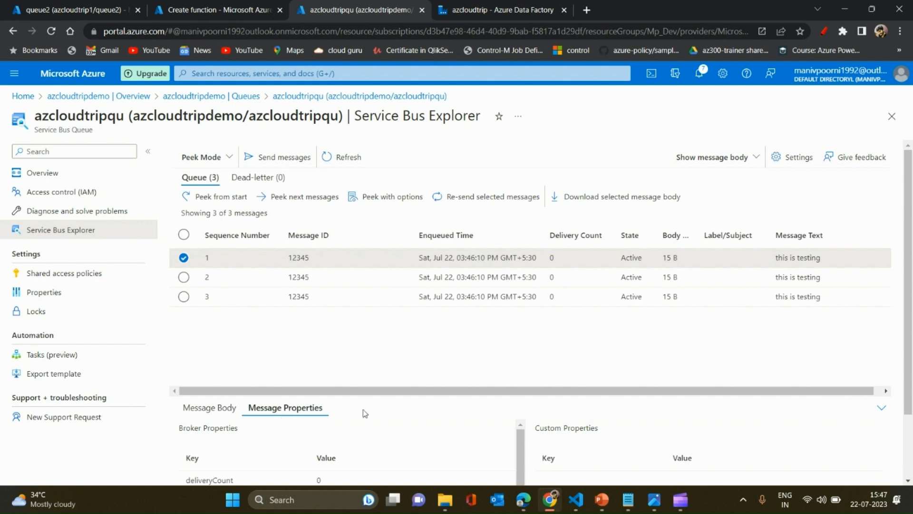
pyautogui.scroll(-2, 910, 361)
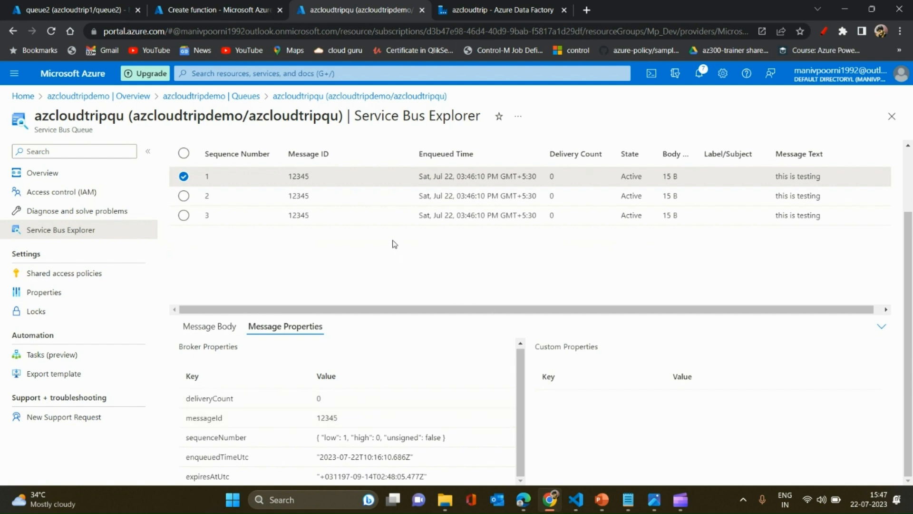
pyautogui.moveTo(906, 324); pyautogui.dragTo(910, 226)
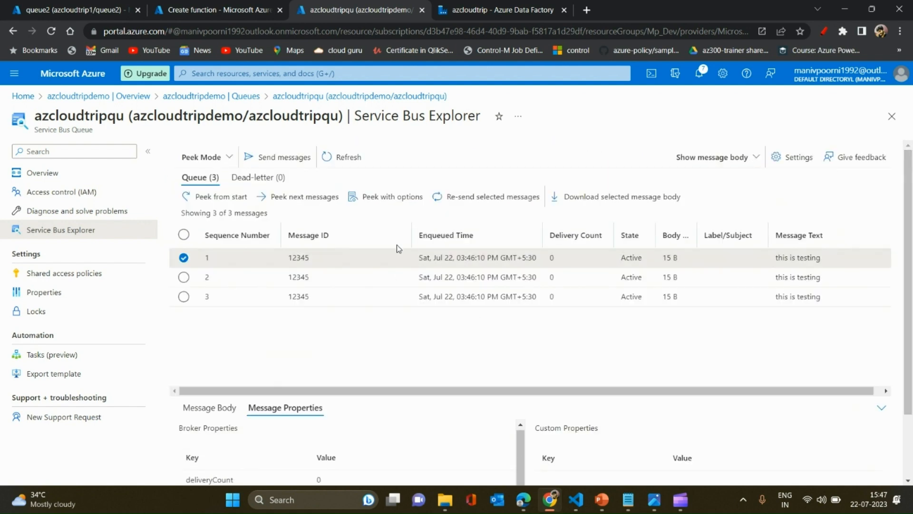
# Step: Switch the explorer to Receive Mode and receive messages with PeekLock, setting the number to receive to 5
pyautogui.click(212, 161)
pyautogui.click(213, 164)
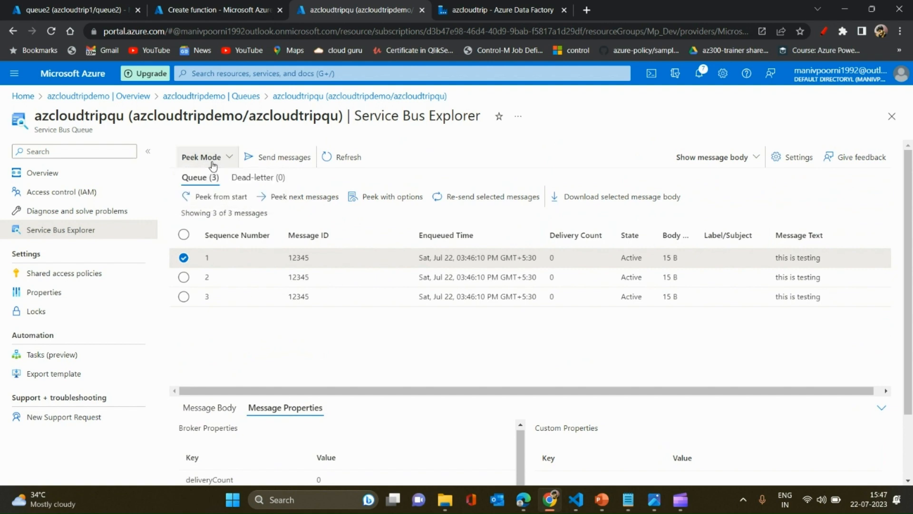
pyautogui.click(213, 164)
pyautogui.click(214, 199)
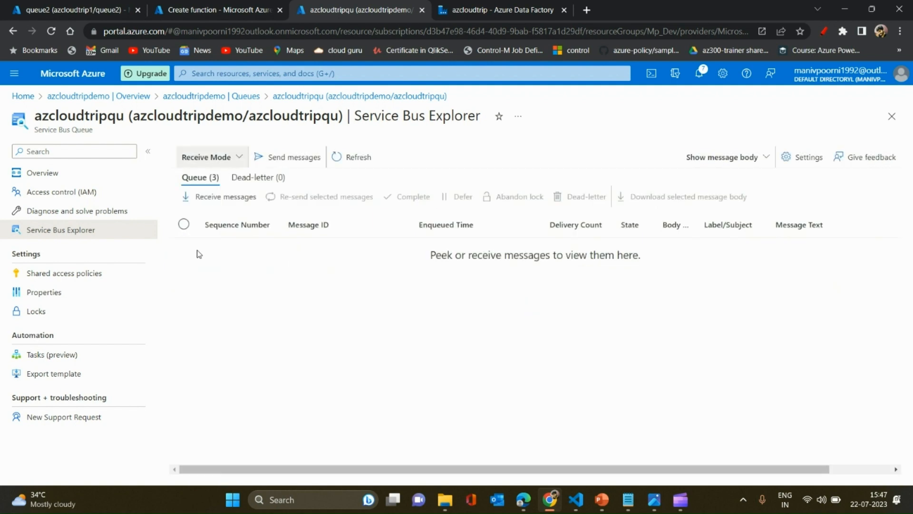
pyautogui.click(218, 205)
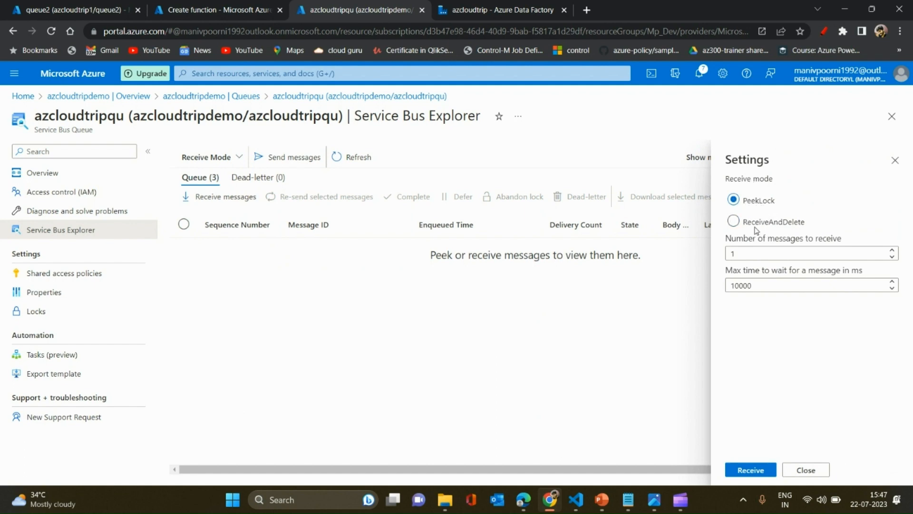
pyautogui.doubleClick(753, 256)
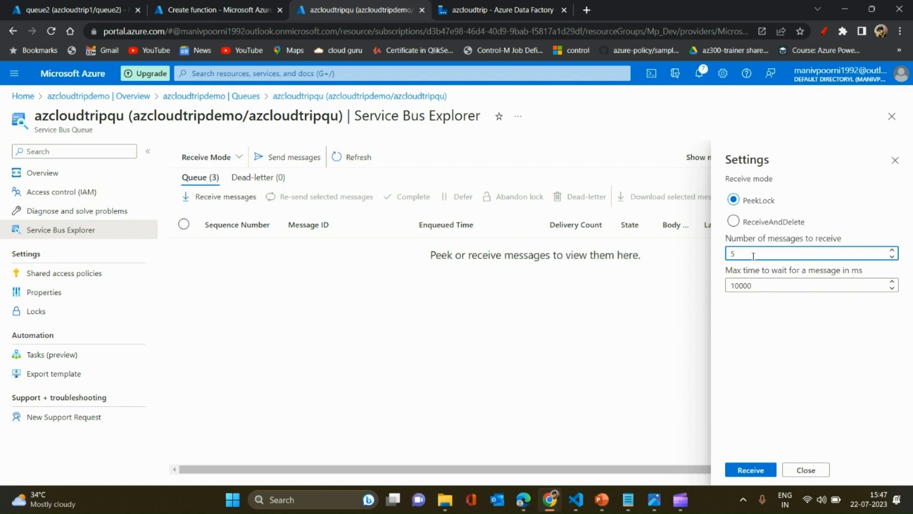
pyautogui.click(751, 470)
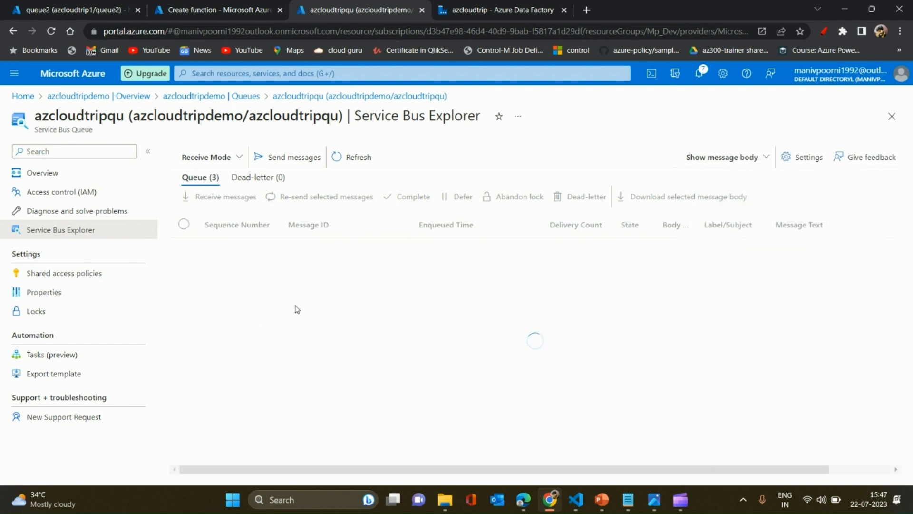
# Step: Complete all the received messages and check the message counts on the queue's overview
pyautogui.click(184, 225)
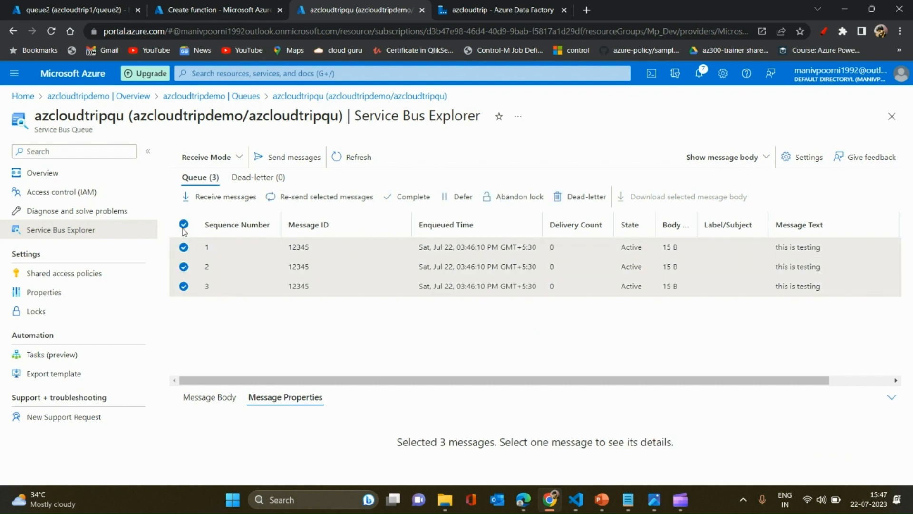
pyautogui.click(402, 197)
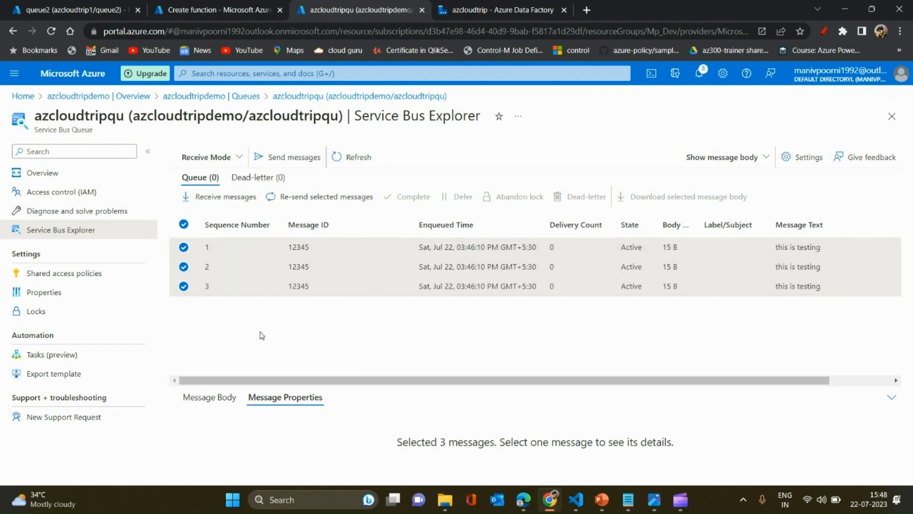
pyautogui.moveTo(415, 380); pyautogui.dragTo(295, 366)
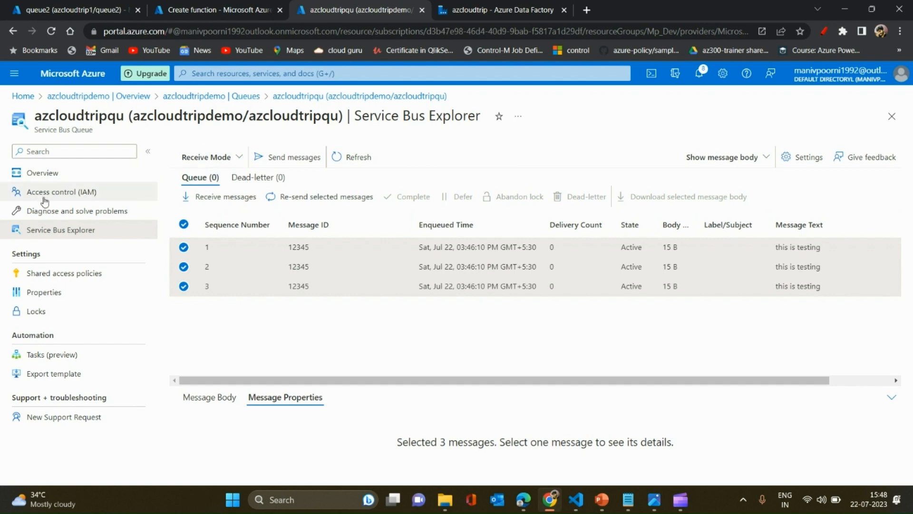
pyautogui.click(40, 176)
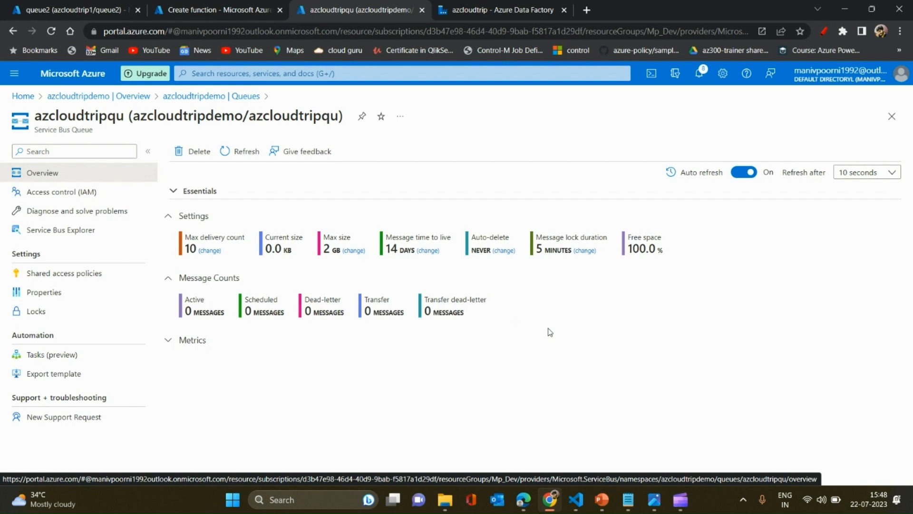
# Step: Switch to the azcloudtrip data factory and create a new pipeline
pyautogui.click(498, 8)
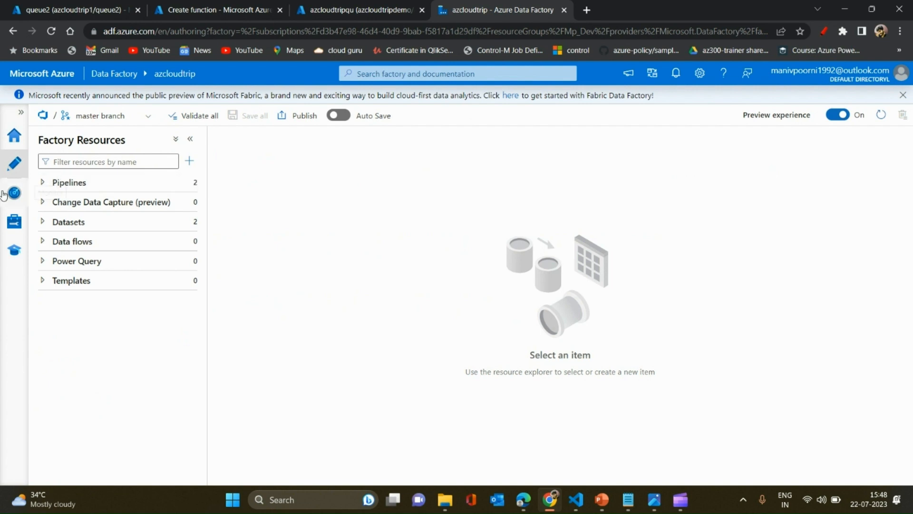
pyautogui.click(43, 183)
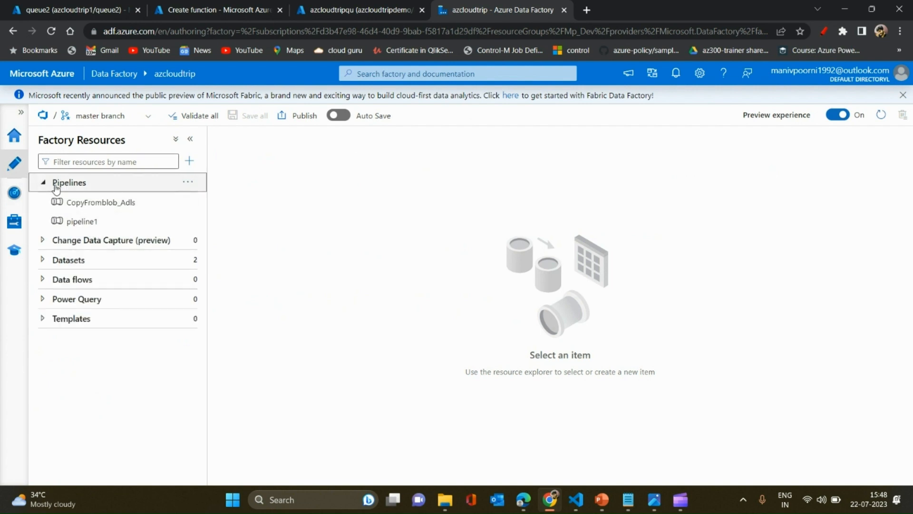
pyautogui.click(42, 183)
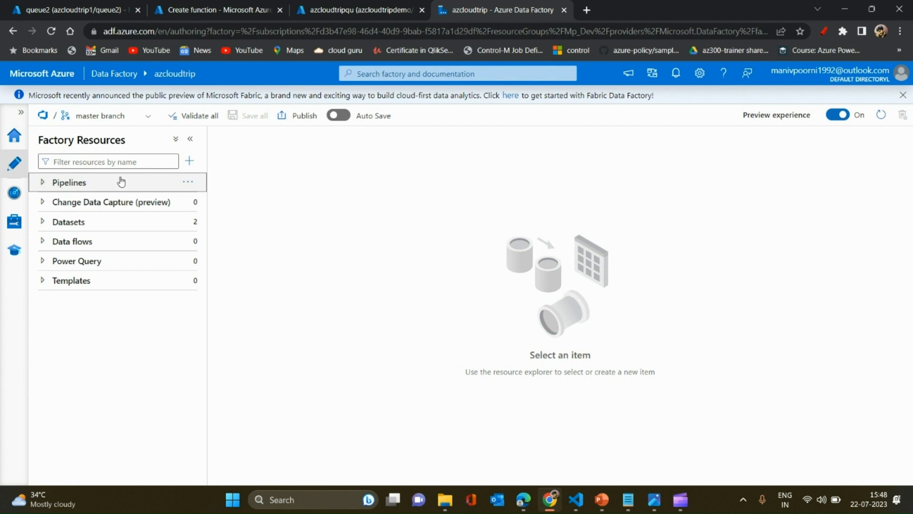
pyautogui.click(189, 160)
pyautogui.moveTo(224, 179)
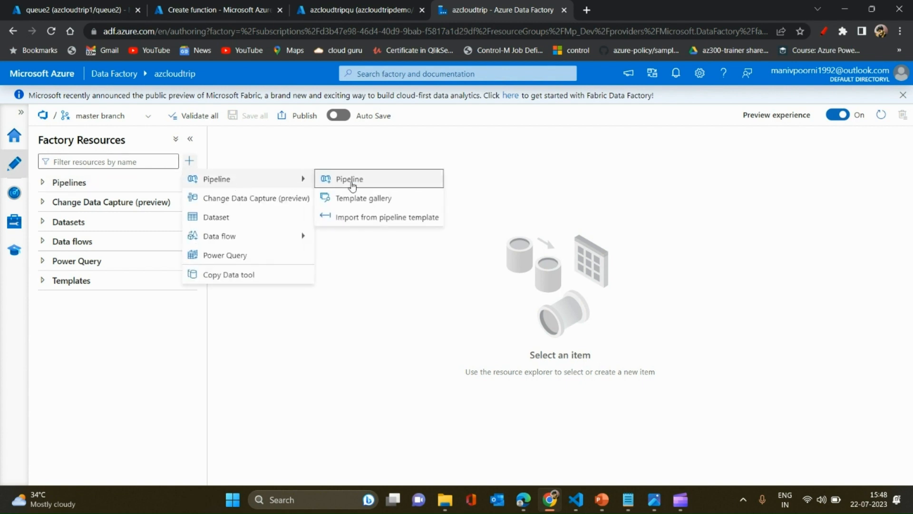
pyautogui.click(351, 184)
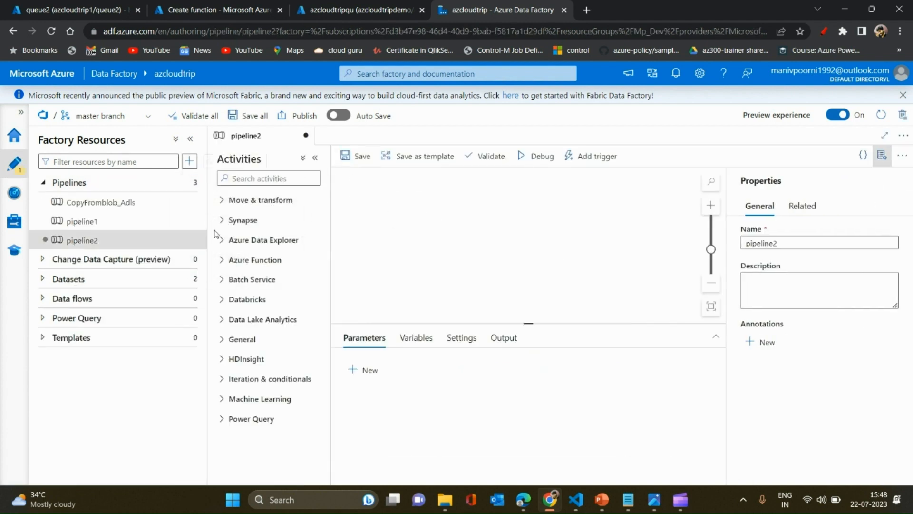
# Step: Name the new pipeline "Sendmessage queue"
pyautogui.moveTo(809, 244); pyautogui.dragTo(674, 244)
pyautogui.click(674, 244)
pyautogui.moveTo(821, 248); pyautogui.dragTo(674, 232)
pyautogui.write('Sendmessag')
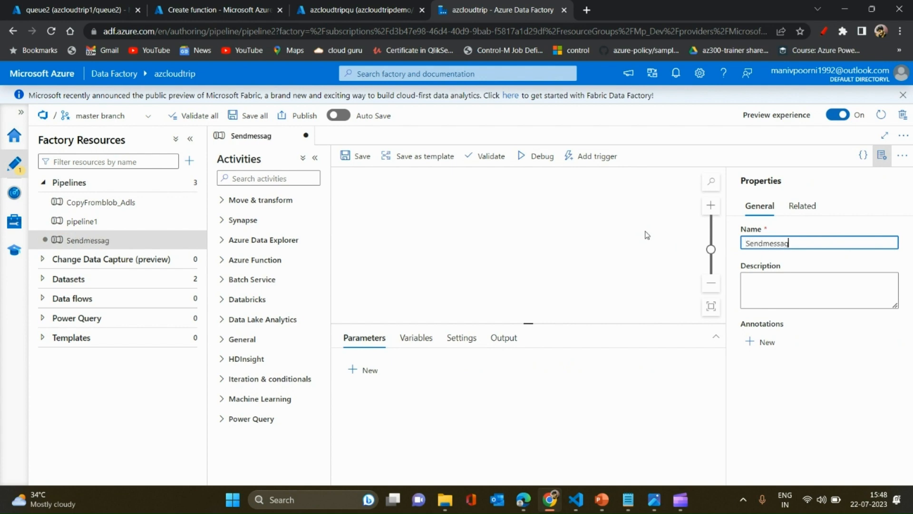
pyautogui.write('e queue')
pyautogui.press('BackSpace')
pyautogui.click(472, 244)
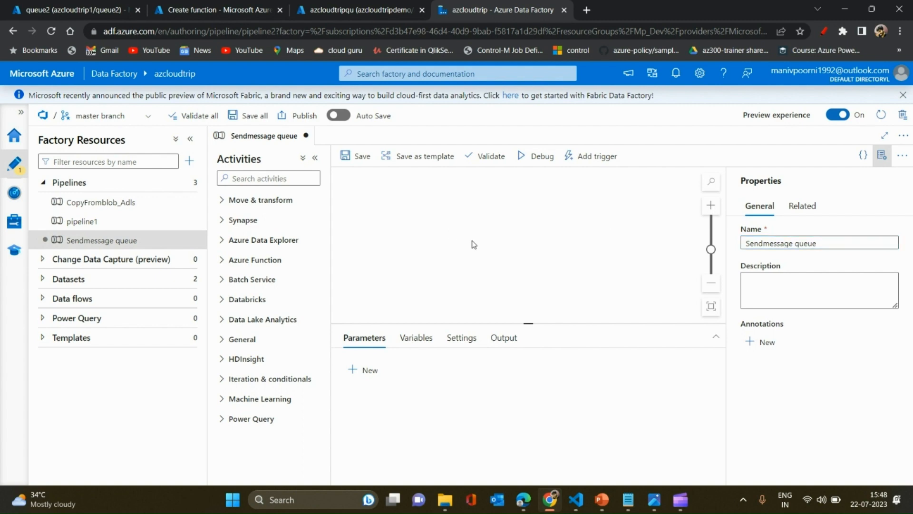
# Step: Add a Web activity to the Sendmessage queue pipeline and open its settings at the URL
pyautogui.click(258, 179)
pyautogui.write('web')
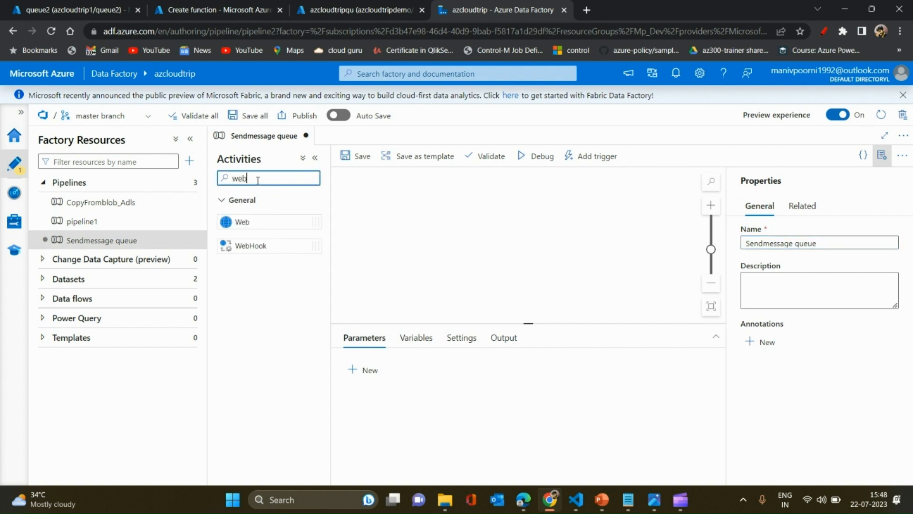
pyautogui.moveTo(255, 223); pyautogui.dragTo(517, 219)
pyautogui.moveTo(465, 322); pyautogui.dragTo(427, 220)
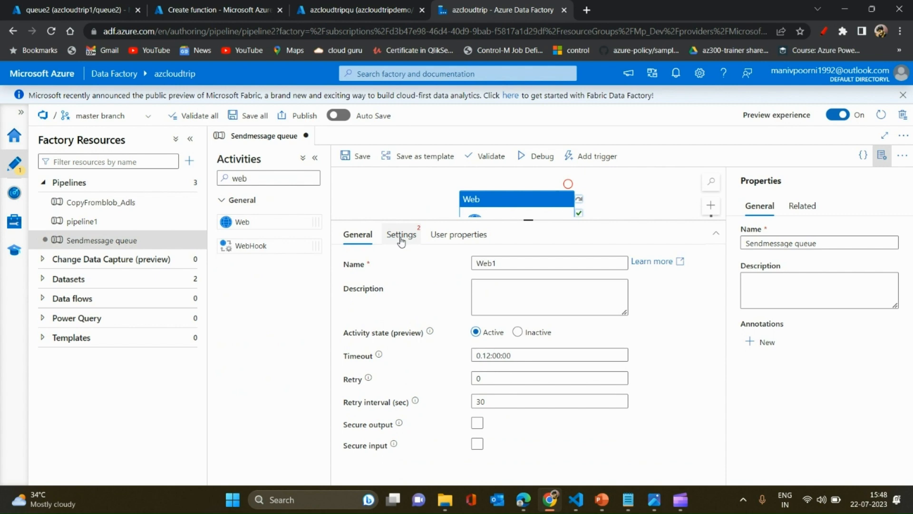
pyautogui.click(401, 237)
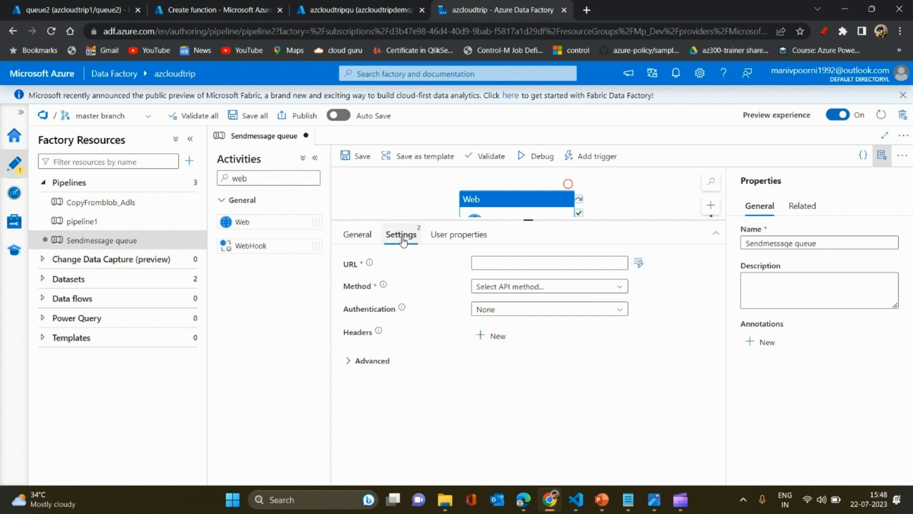
pyautogui.click(501, 260)
# Step: Switch to the Notepad notes and select the namespace name azservicebusdemo in the messages URL
pyautogui.moveTo(653, 505)
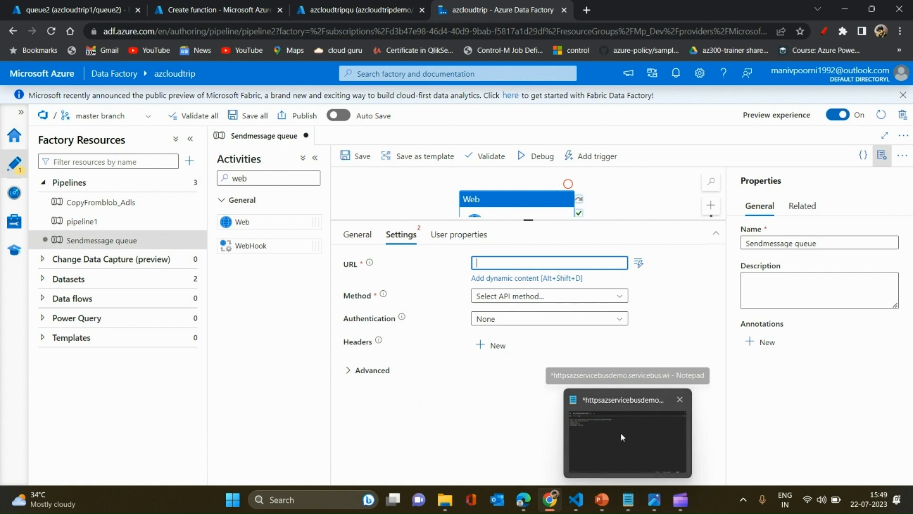
pyautogui.click(621, 432)
pyautogui.click(375, 95)
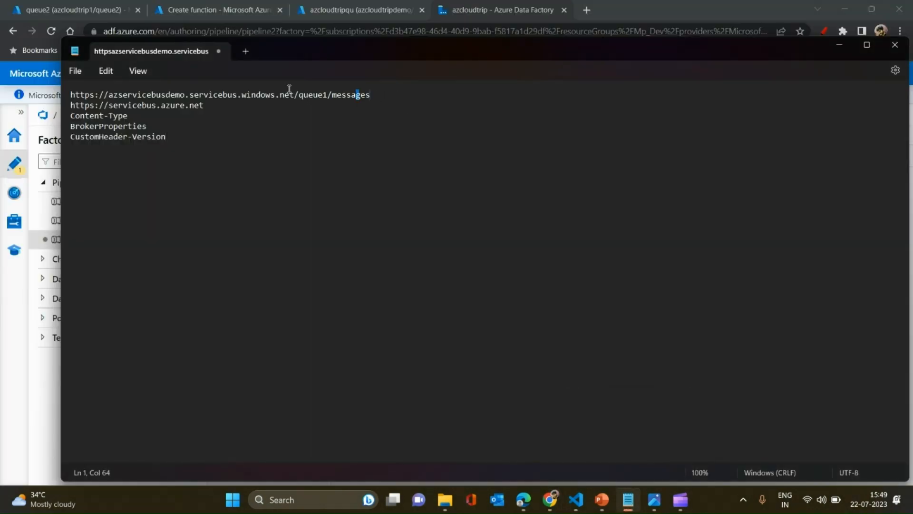
pyautogui.moveTo(370, 95); pyautogui.dragTo(61, 95)
pyautogui.click(122, 99)
pyautogui.moveTo(109, 96); pyautogui.dragTo(186, 94)
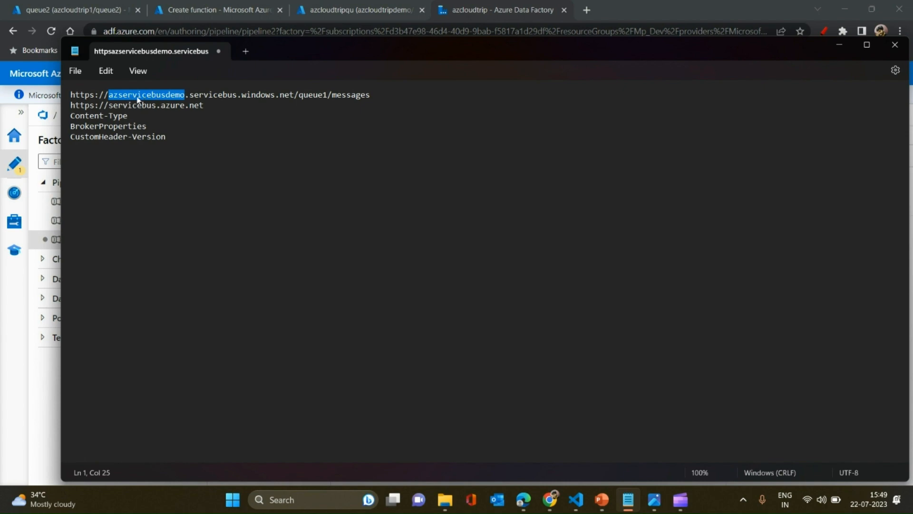
# Step: Switch to the Azure portal, list the Service Bus namespaces and copy the name azcloudtripdemo
pyautogui.hotkey('alt', 'Tab')
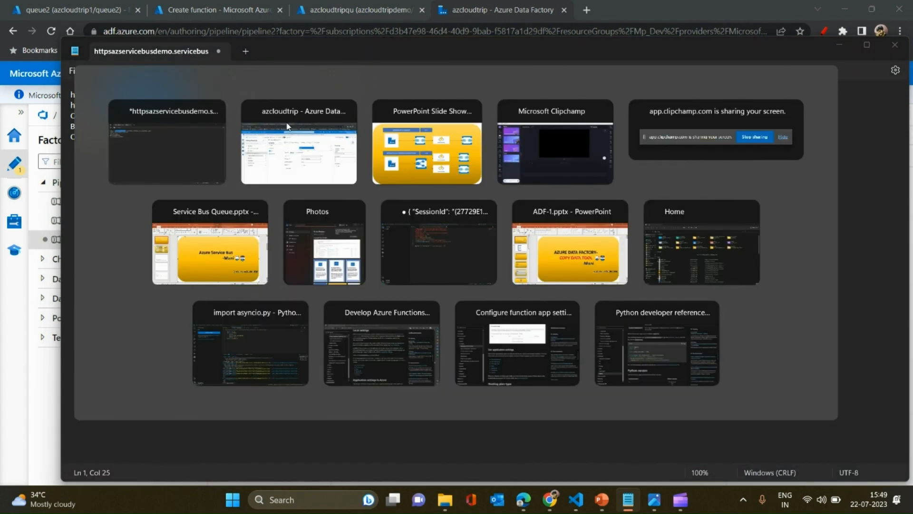
pyautogui.click(328, 12)
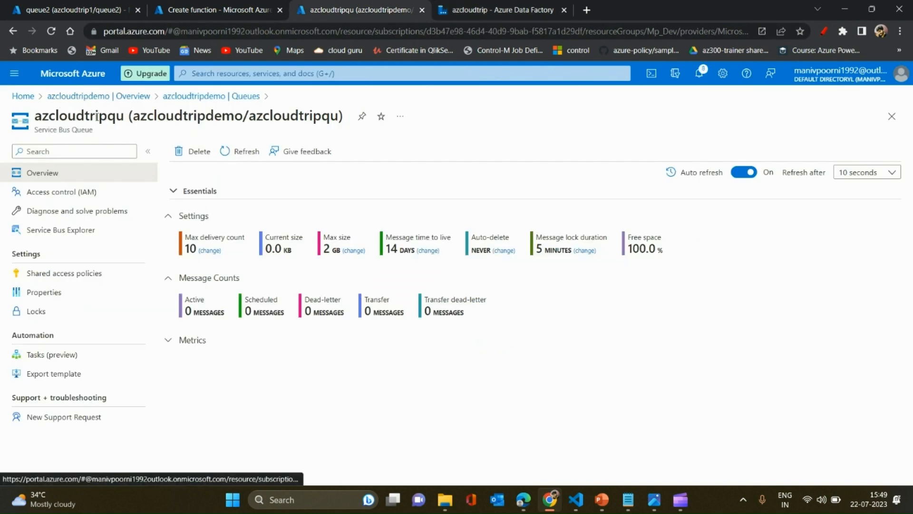
pyautogui.moveTo(126, 117); pyautogui.dragTo(37, 118)
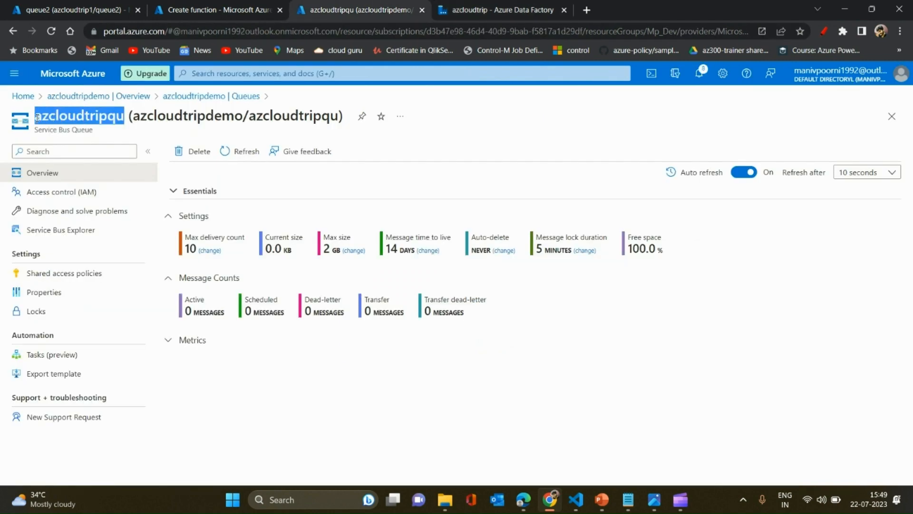
pyautogui.hotkey('alt', 'Tab')
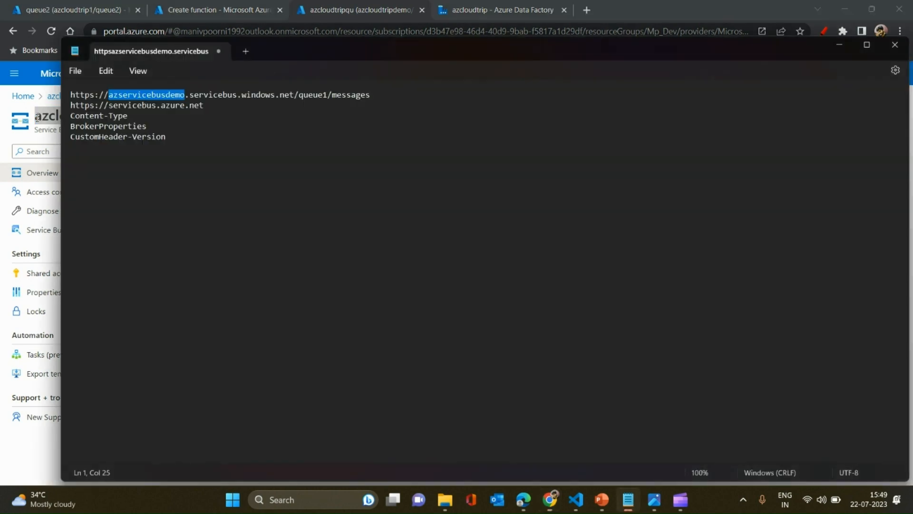
pyautogui.hotkey('alt', 'Tab')
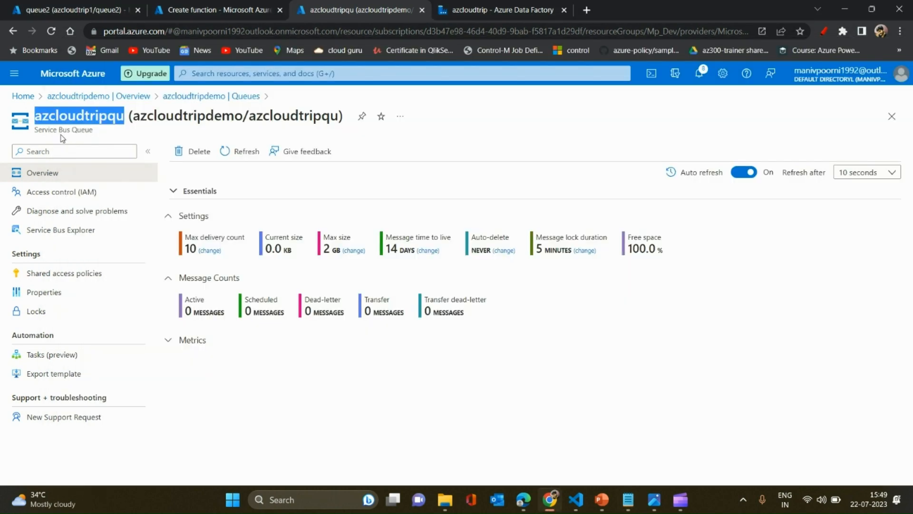
pyautogui.click(82, 97)
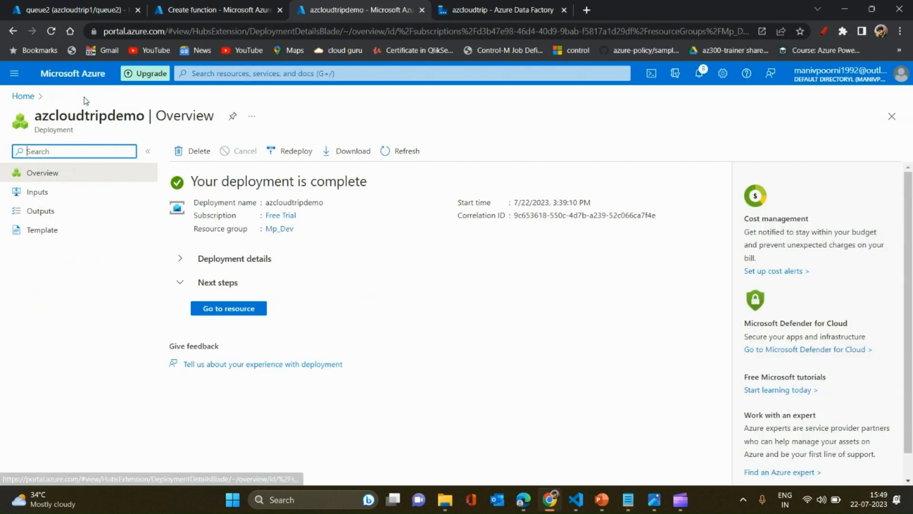
pyautogui.click(226, 308)
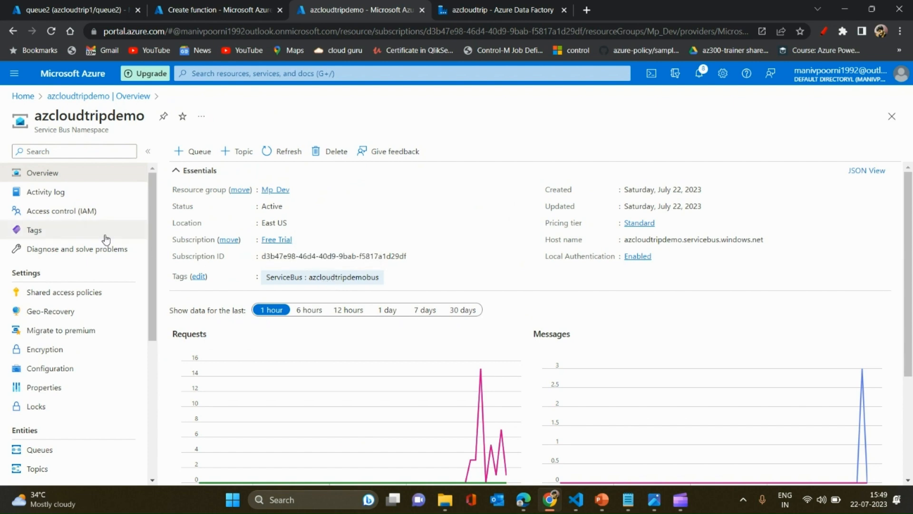
pyautogui.click(256, 74)
pyautogui.write('ser')
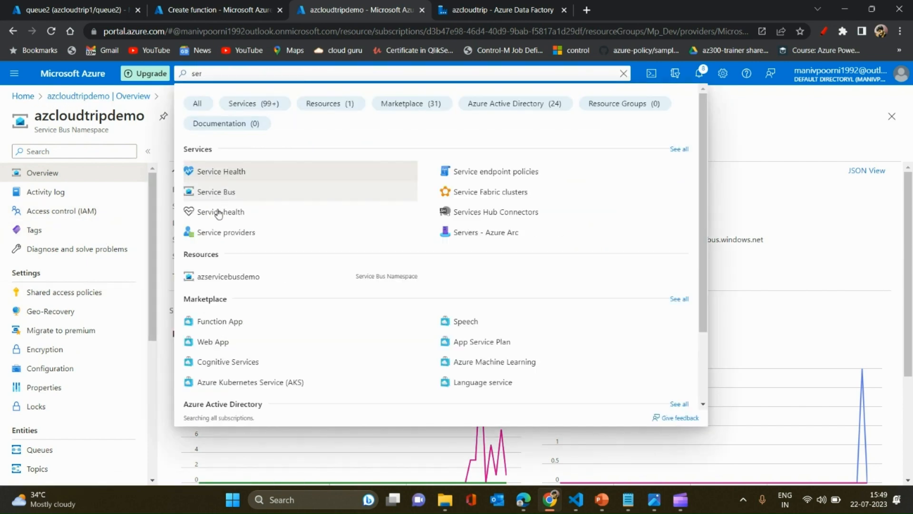
pyautogui.click(216, 192)
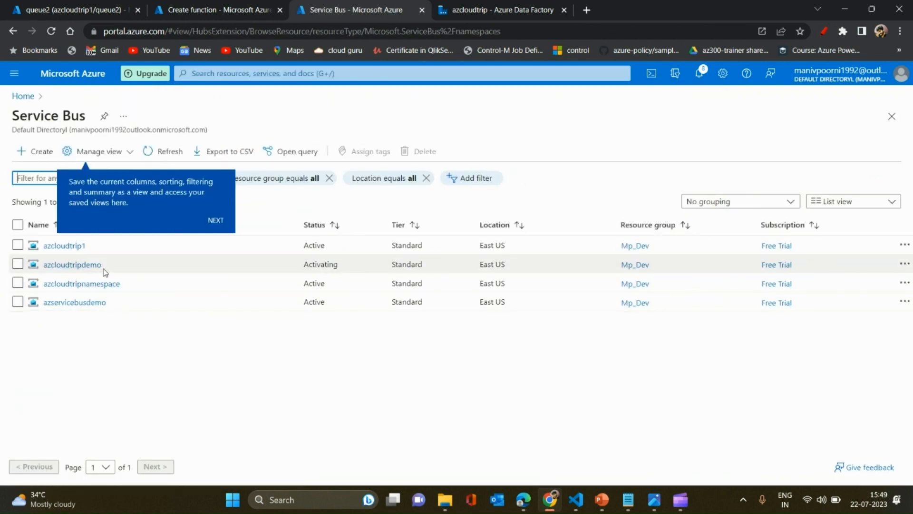
pyautogui.moveTo(101, 265); pyautogui.dragTo(45, 264)
pyautogui.hotkey('ctrl', 'c')
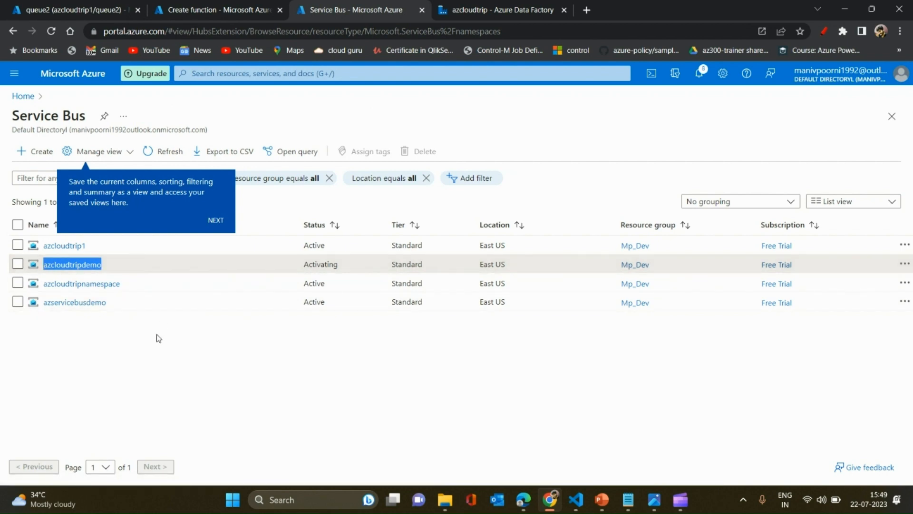
# Step: Switch to Notepad and replace the namespace name in the messages URL with azcloudtripdemo
pyautogui.hotkey('alt', 'Tab')
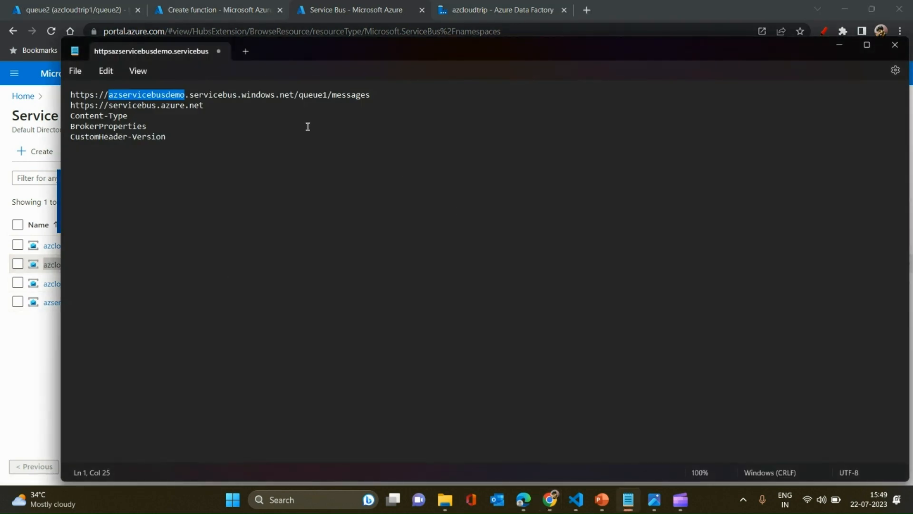
pyautogui.hotkey('ctrl', 'v')
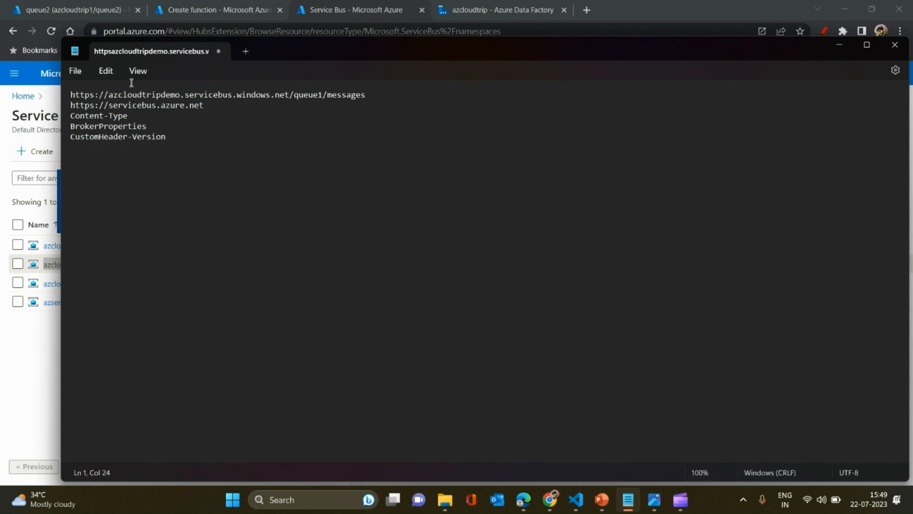
pyautogui.doubleClick(123, 96)
# Step: Copy the queue name azcloudtripqu from the azcloudtripdemo namespace's queues and put it in place of queue1 in the Notepad URL
pyautogui.hotkey('alt', 'Tab')
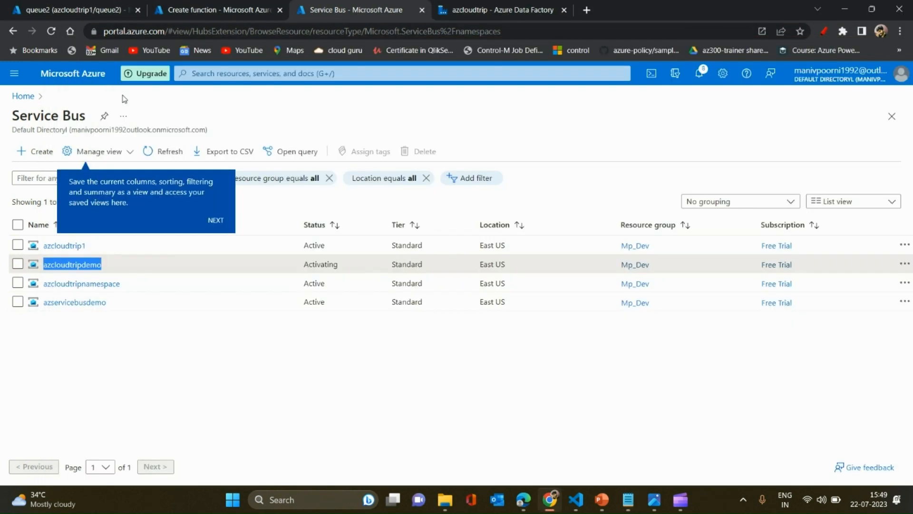
pyautogui.click(69, 265)
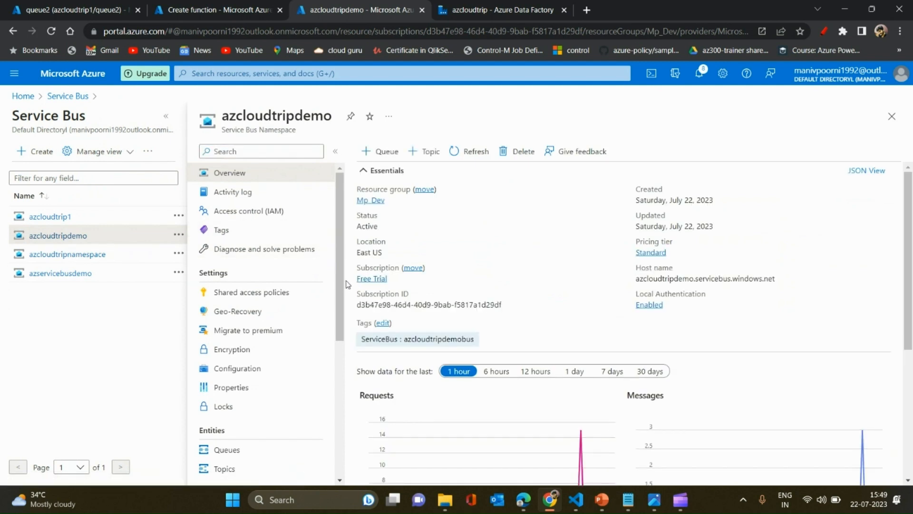
pyautogui.hotkey('alt', 'Tab')
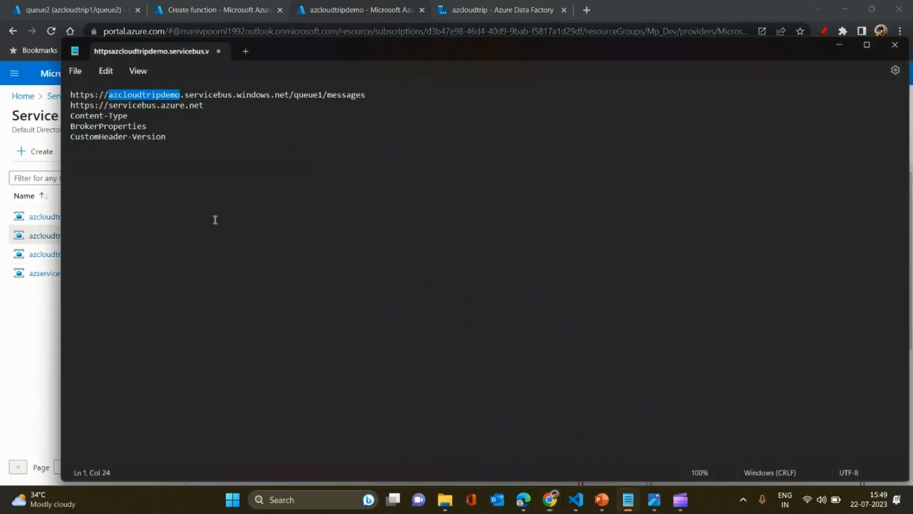
pyautogui.click(370, 95)
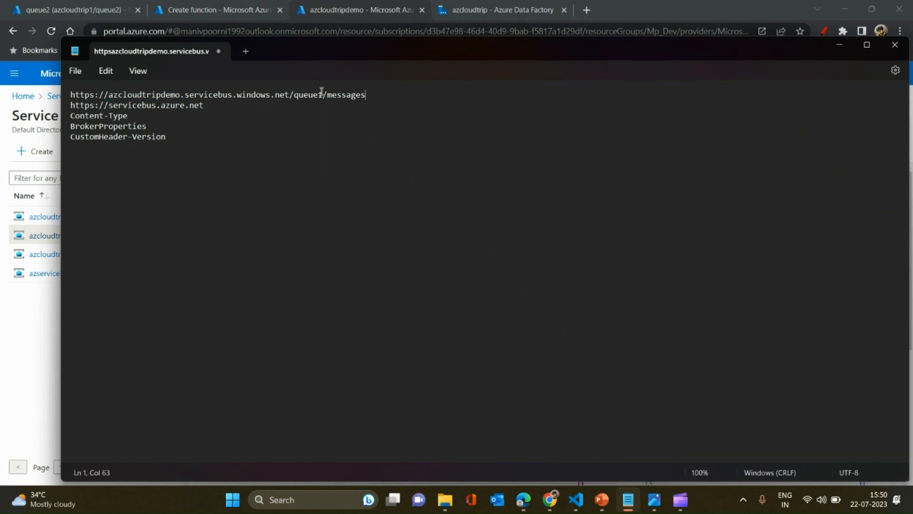
pyautogui.moveTo(322, 94); pyautogui.dragTo(301, 94)
pyautogui.hotkey('alt', 'Tab')
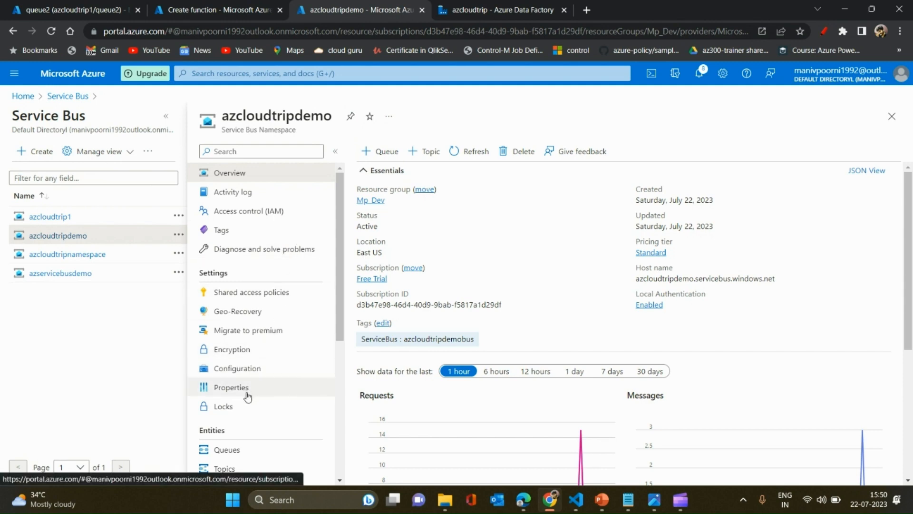
pyautogui.click(232, 449)
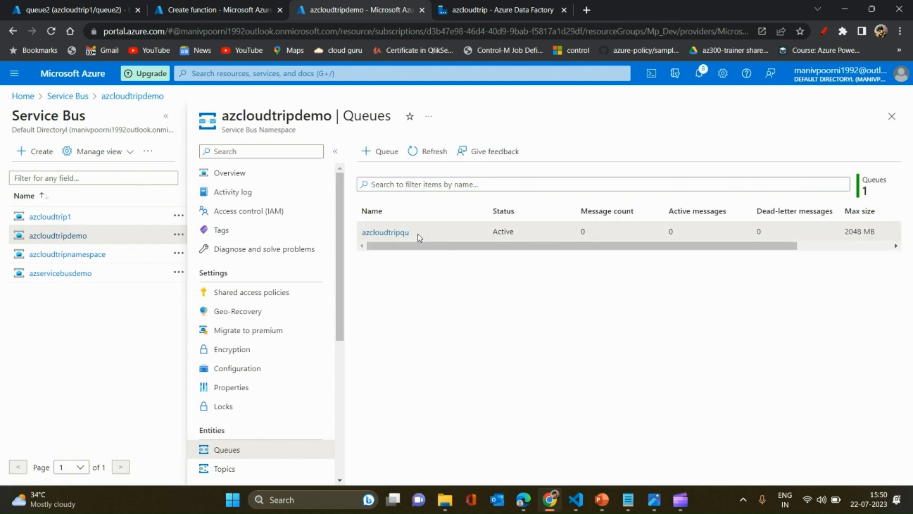
pyautogui.moveTo(418, 233); pyautogui.dragTo(361, 235)
pyautogui.hotkey('ctrl', 'c')
pyautogui.hotkey('alt', 'Tab')
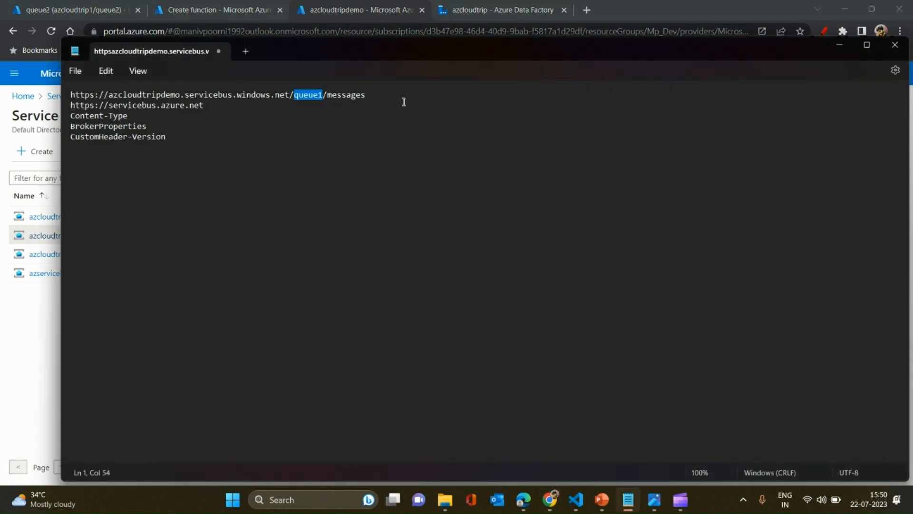
pyautogui.hotkey('ctrl', 'v')
pyautogui.moveTo(407, 95); pyautogui.dragTo(68, 92)
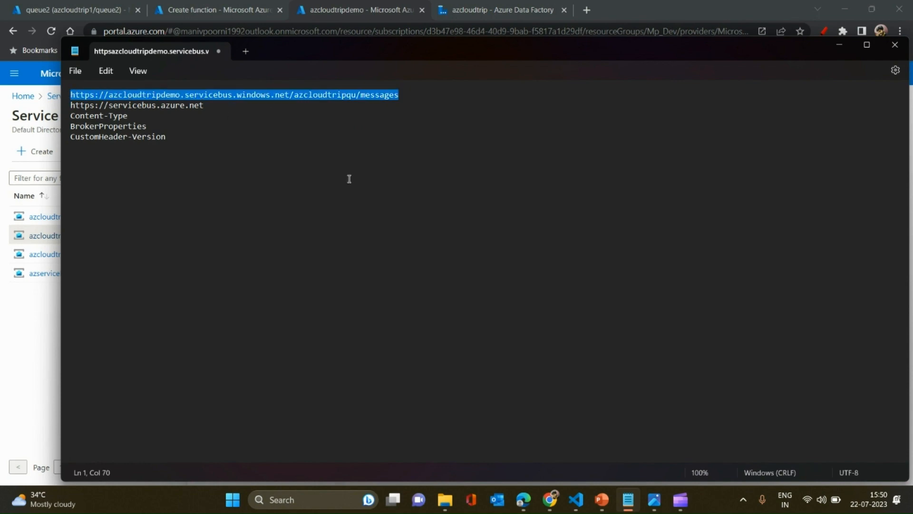
pyautogui.hotkey('alt', 'Tab')
pyautogui.click(518, 6)
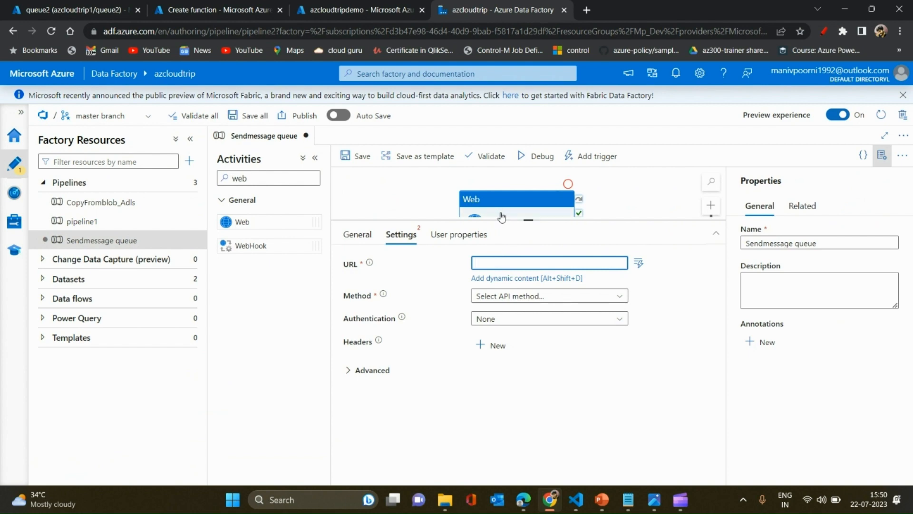
pyautogui.click(506, 263)
pyautogui.write('https://azcloudtrip.servicebus.windows.net/azcloudtripqu/messages')
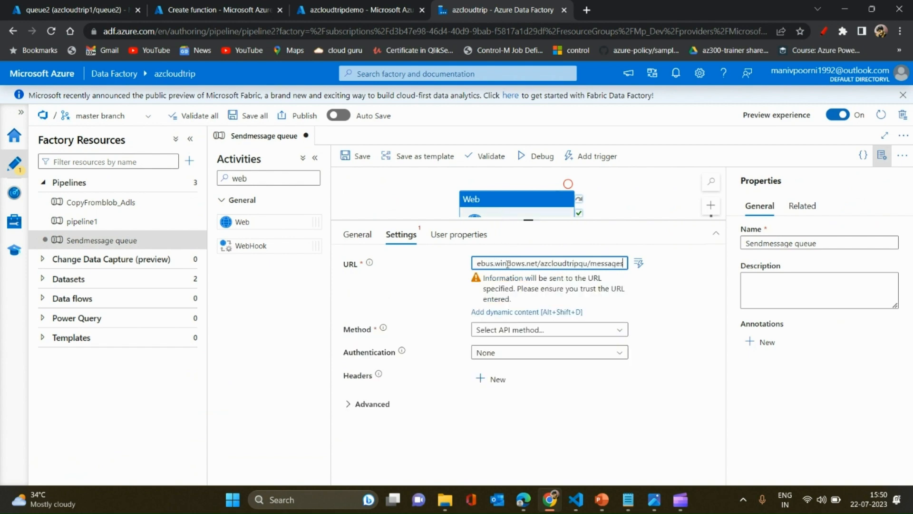
# Step: Check the Web activity's URL from beginning to end for the correct namespace and queue names
pyautogui.press('Left')
pyautogui.press('Left')
pyautogui.press('Left')
pyautogui.press('Left')
pyautogui.press('Left')
pyautogui.press('Left')
pyautogui.press('Left')
pyautogui.press('Left')
pyautogui.press('Left')
pyautogui.press('Left')
pyautogui.press('Left')
pyautogui.press('Left')
pyautogui.press('Left')
pyautogui.press('Left')
pyautogui.press('Left')
pyautogui.press('Left')
pyautogui.press('Left')
pyautogui.press('Left')
pyautogui.press('Left')
pyautogui.press('Left')
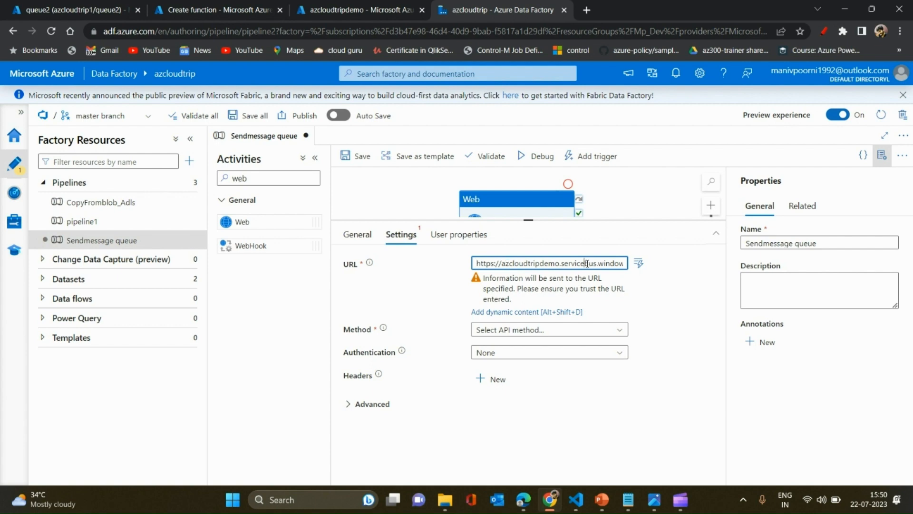
pyautogui.press('Right')
pyautogui.press('Right')
pyautogui.press('Right')
pyautogui.press('Right')
pyautogui.press('Right')
pyautogui.press('Right')
pyautogui.press('Right')
pyautogui.press('Right')
pyautogui.press('Right')
pyautogui.press('Right')
pyautogui.press('Right')
pyautogui.press('Right')
pyautogui.press('Right')
pyautogui.press('Right')
pyautogui.press('Right')
pyautogui.press('Right')
pyautogui.press('Right')
pyautogui.press('Right')
pyautogui.press('Right')
pyautogui.press('Right')
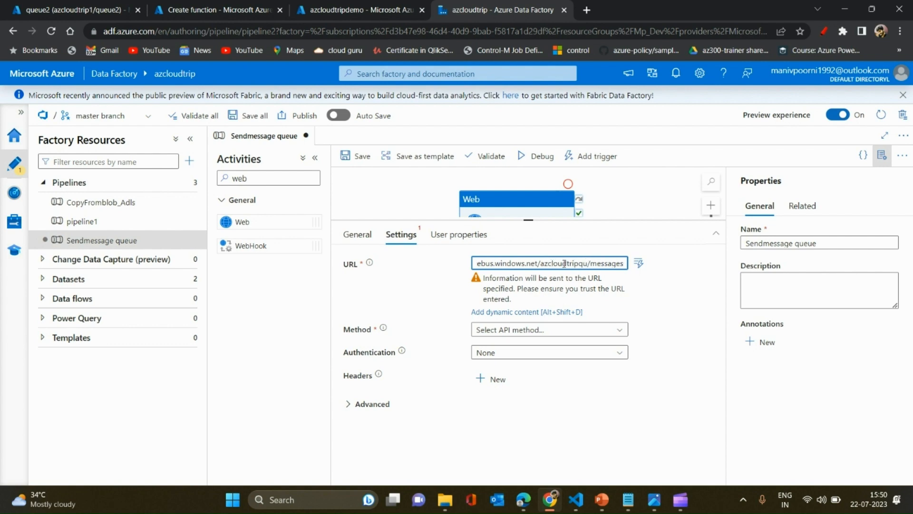
# Step: Set the Web activity's method to POST and enter the JSON body {"hi":"i am from adf"}
pyautogui.click(542, 332)
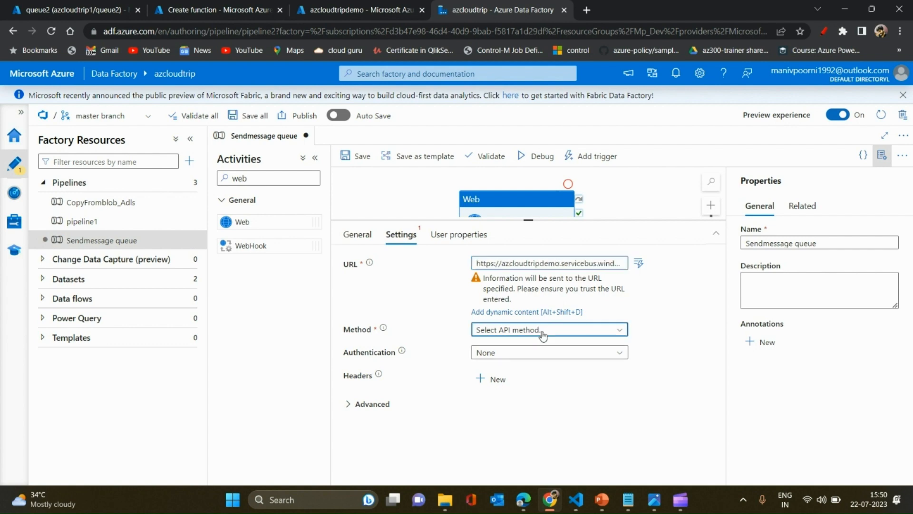
pyautogui.click(490, 394)
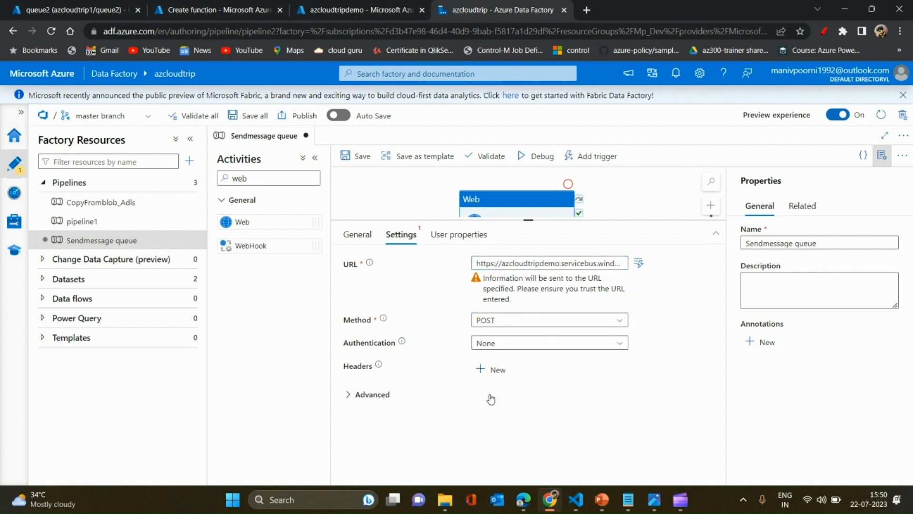
pyautogui.click(499, 344)
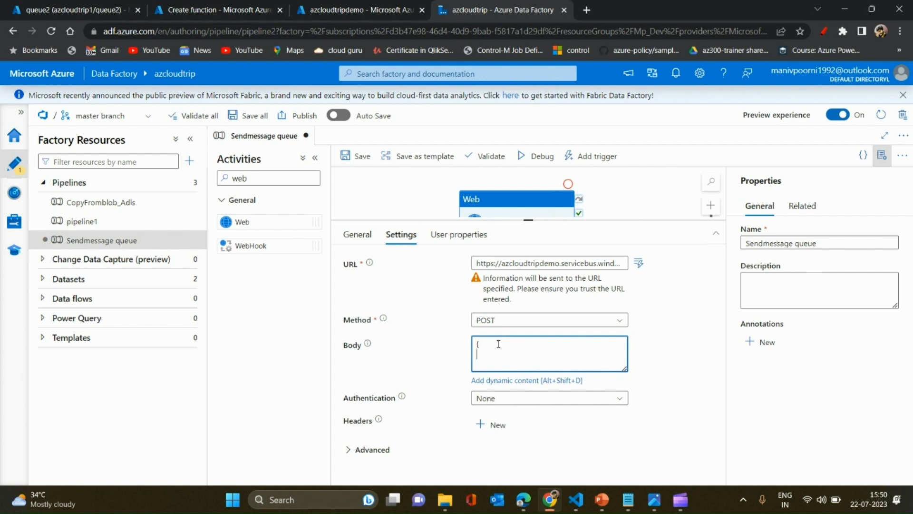
pyautogui.write('"hi')
pyautogui.write('" :')
pyautogui.write(':')
pyautogui.write('"i am from ')
pyautogui.write('adf')
# Step: Set the Web activity's authentication to System Assigned Managed Identity
pyautogui.click(506, 399)
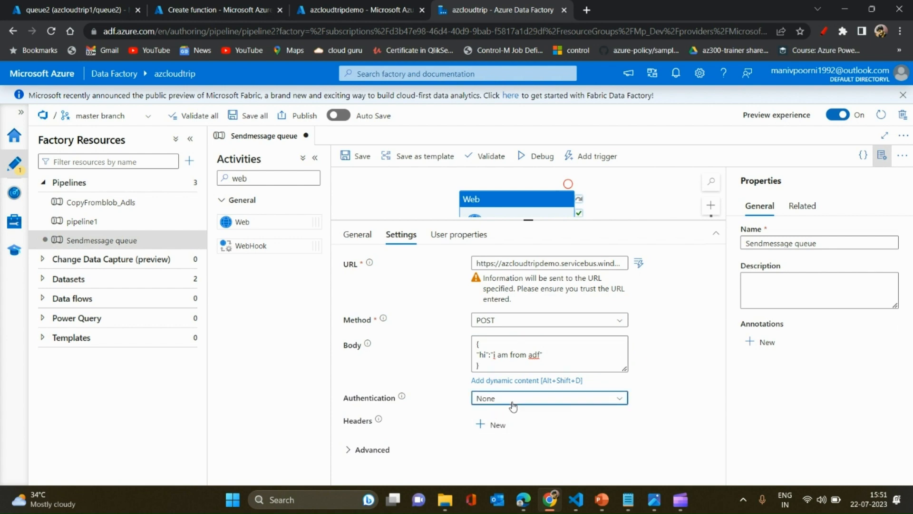
pyautogui.click(536, 394)
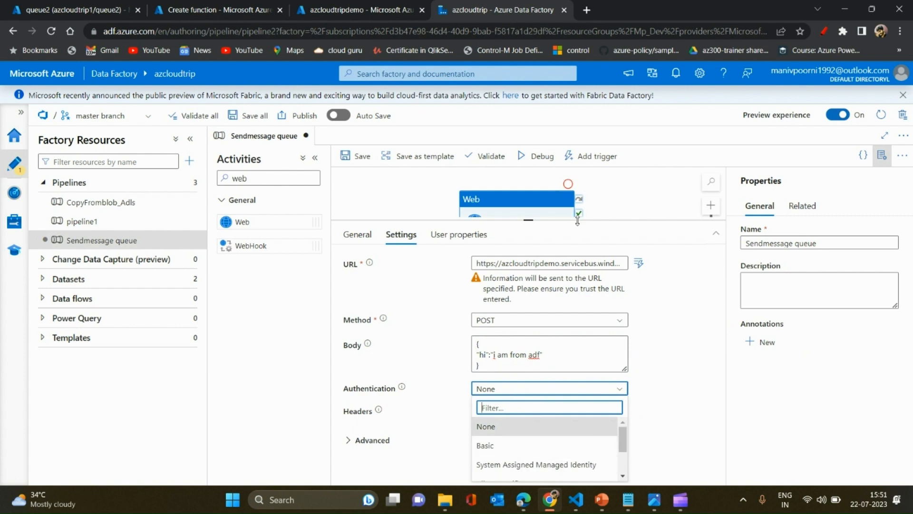
pyautogui.scroll(-1, 577, 220)
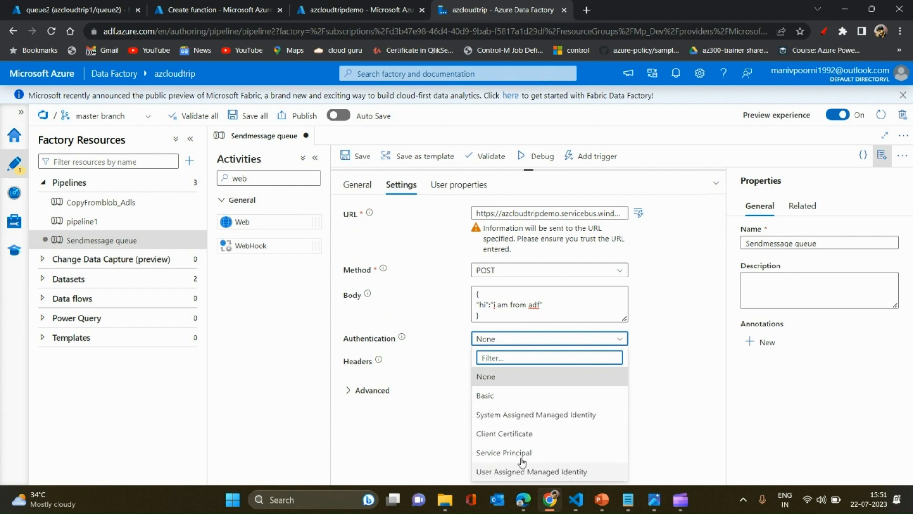
pyautogui.click(489, 417)
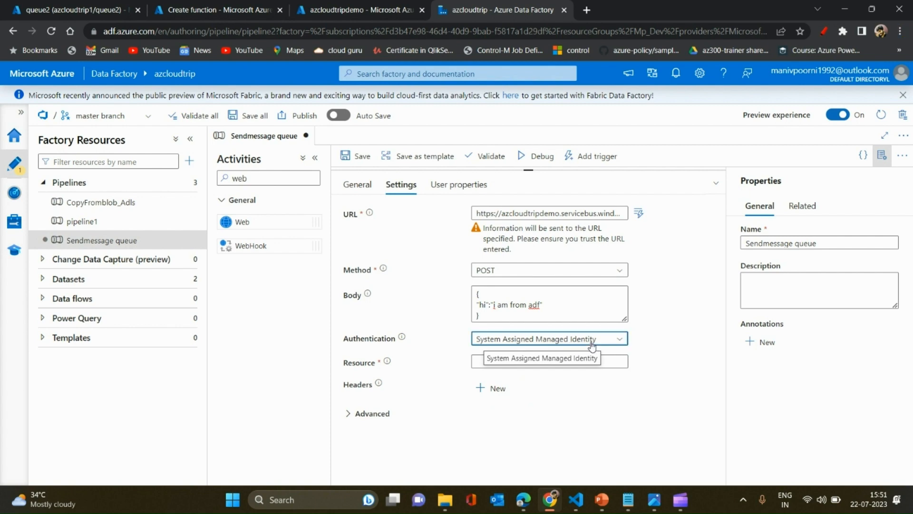
pyautogui.click(592, 345)
pyautogui.click(592, 345)
pyautogui.hotkey('alt', 'Tab')
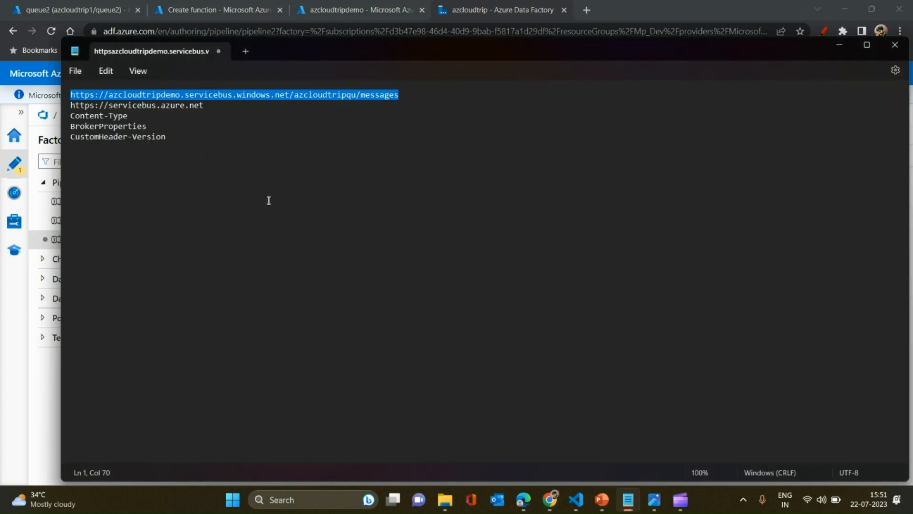
pyautogui.moveTo(210, 105); pyautogui.dragTo(73, 106)
pyautogui.hotkey('ctrl', 'c')
pyautogui.hotkey('alt', 'Tab')
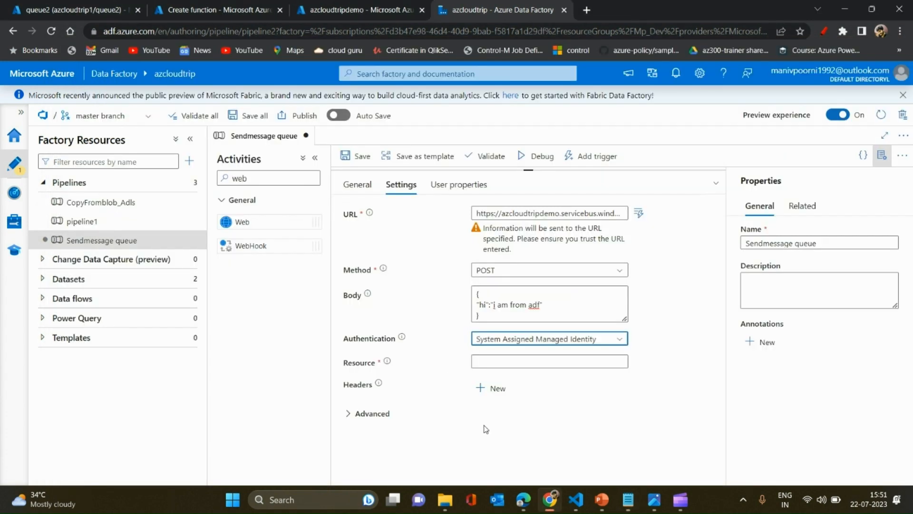
pyautogui.click(522, 362)
pyautogui.hotkey('ctrl', 'v')
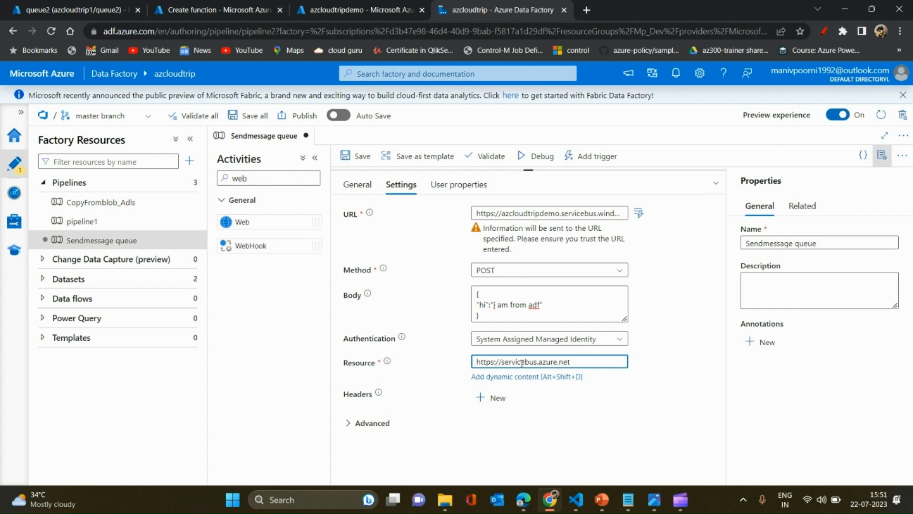
pyautogui.moveTo(568, 361); pyautogui.dragTo(452, 361)
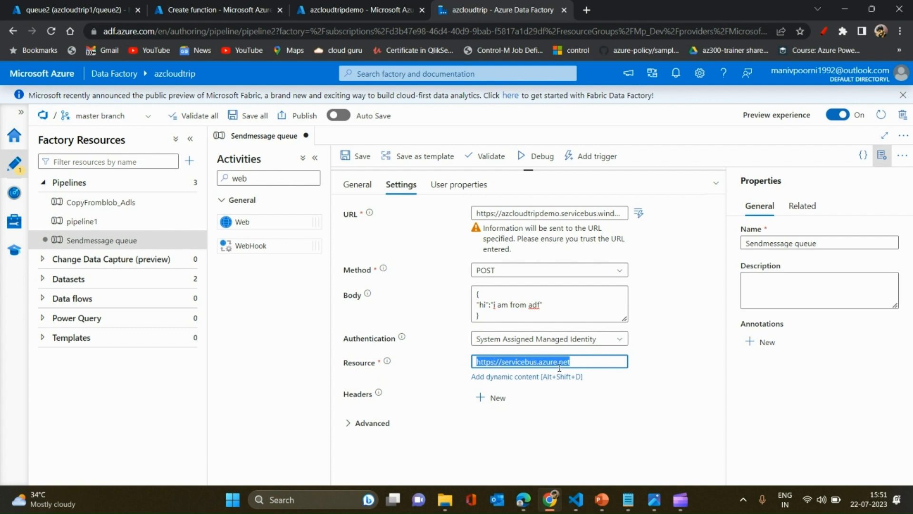
# Step: Add a first header to the Web activity and name it Content-Type, copied from the Notepad file
pyautogui.click(492, 401)
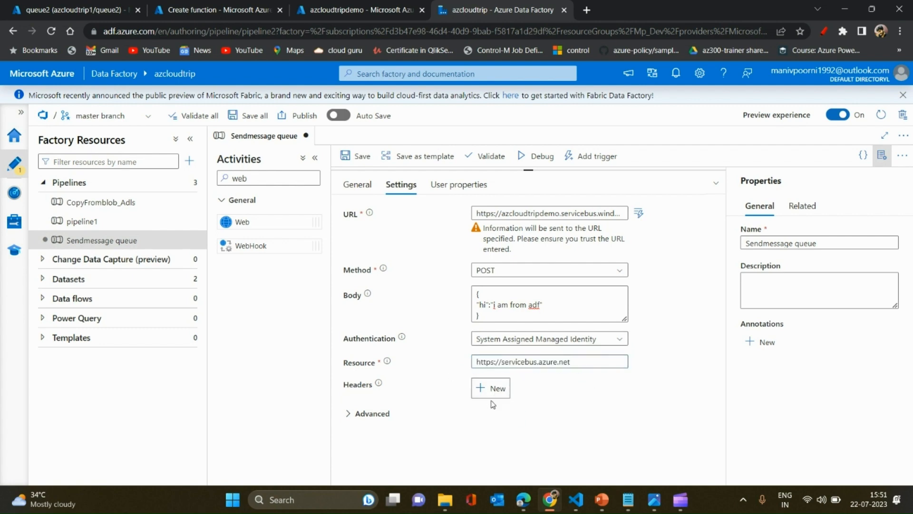
pyautogui.click(483, 388)
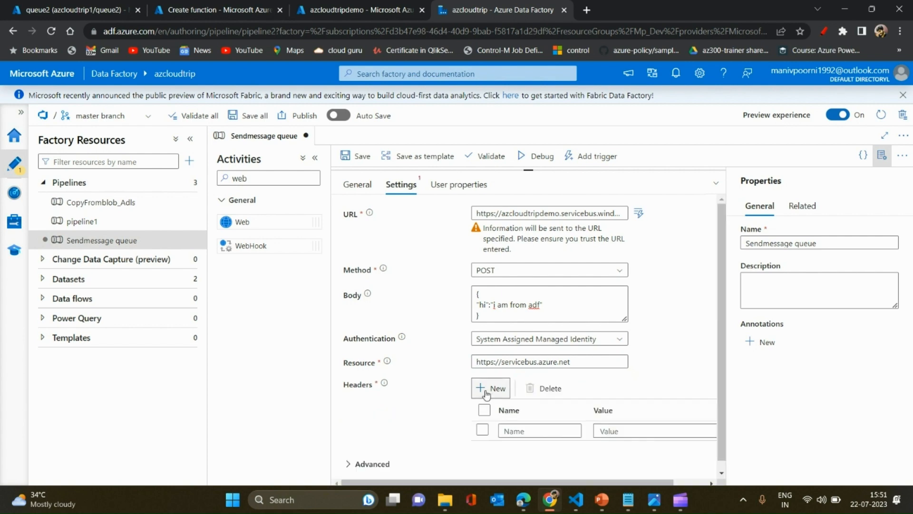
pyautogui.scroll(-1, 723, 328)
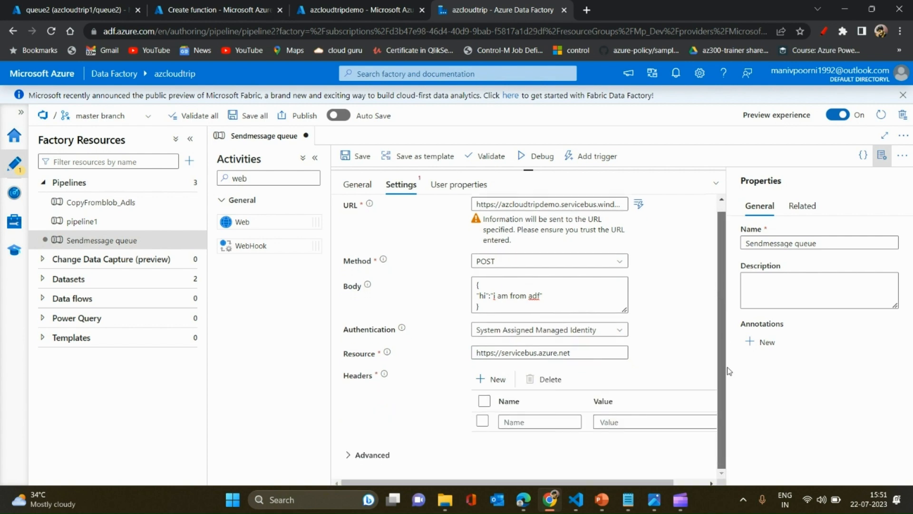
pyautogui.hotkey('alt', 'Tab')
pyautogui.moveTo(127, 115); pyautogui.dragTo(66, 113)
pyautogui.hotkey('ctrl', 'c')
pyautogui.hotkey('alt', 'Tab')
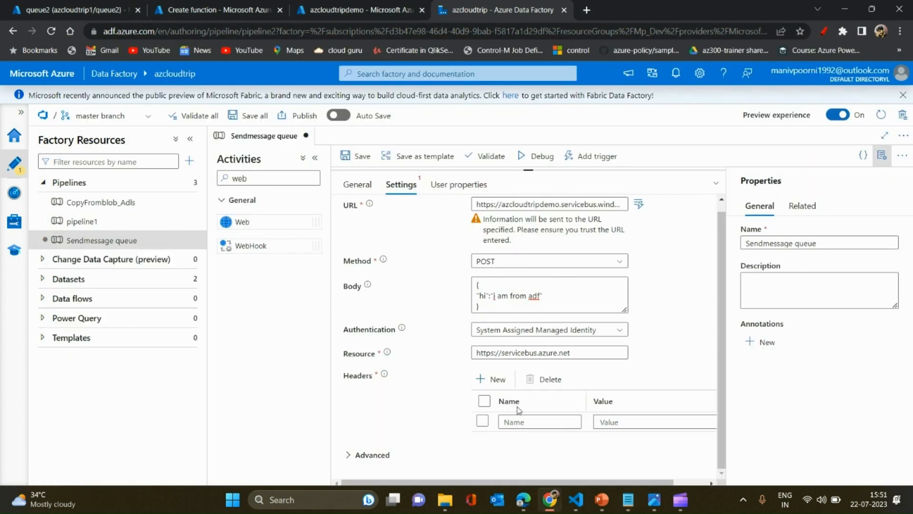
pyautogui.click(515, 425)
pyautogui.hotkey('ctrl', 'v')
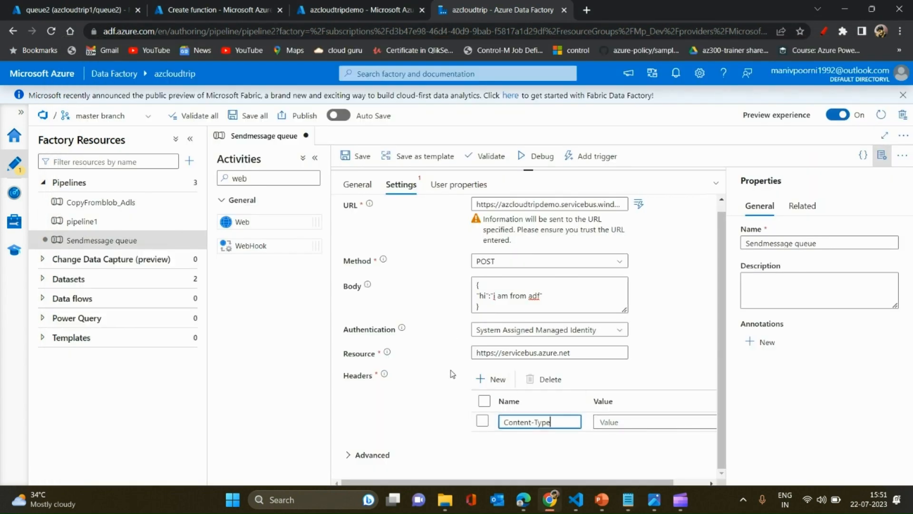
# Step: Add a second header named BrokerProperties, copying the name from the Notepad file
pyautogui.click(477, 380)
pyautogui.hotkey('alt', 'Tab')
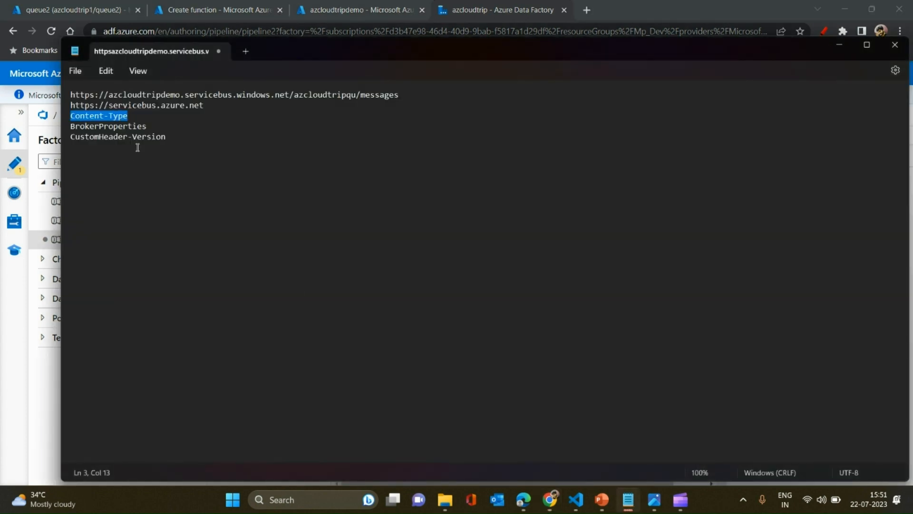
pyautogui.doubleClick(145, 126)
pyautogui.hotkey('ctrl', 'c')
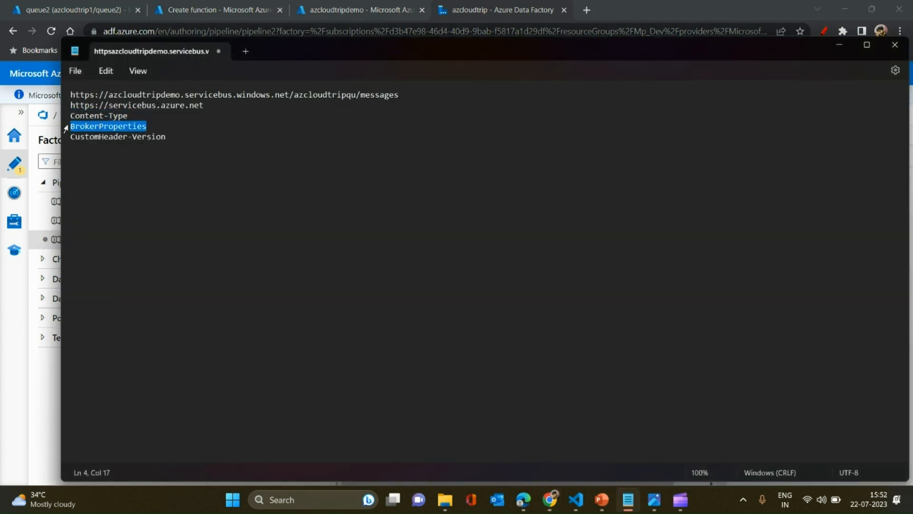
pyautogui.hotkey('alt', 'Tab')
pyautogui.click(521, 442)
pyautogui.hotkey('ctrl', 'v')
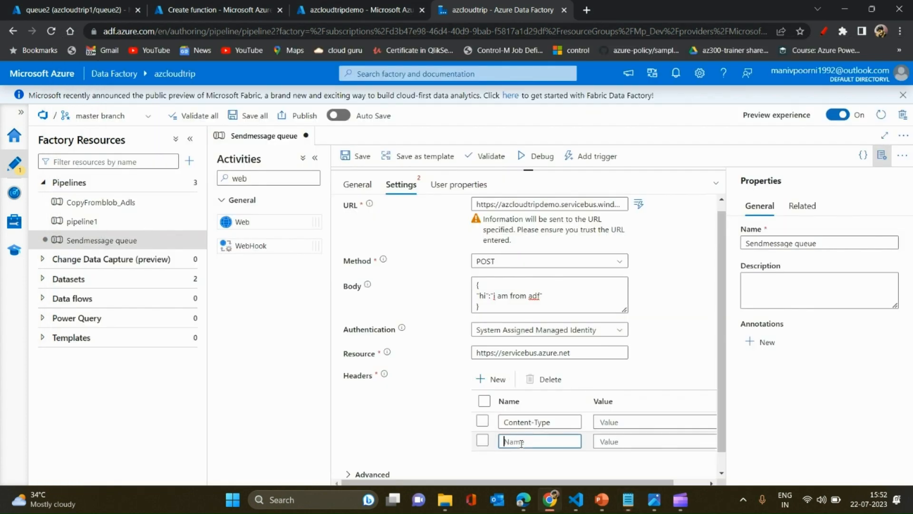
# Step: Add a third header named CustomHeader-Version, copying the name from the Notepad file
pyautogui.click(489, 379)
pyautogui.hotkey('alt', 'Tab')
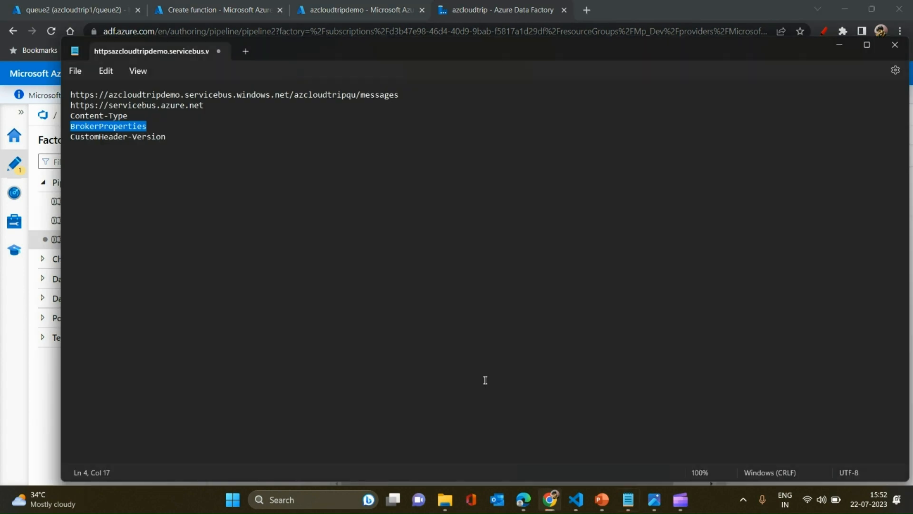
pyautogui.moveTo(173, 136); pyautogui.dragTo(67, 137)
pyautogui.hotkey('ctrl', 'c')
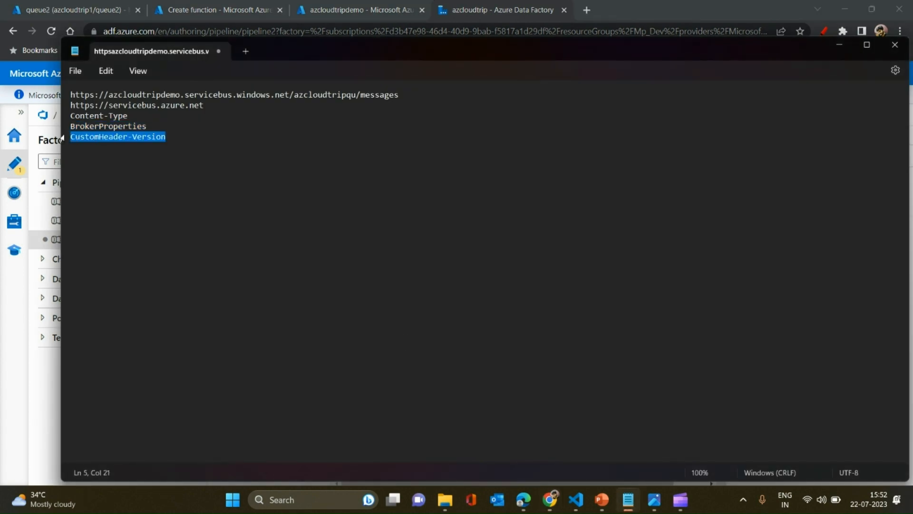
pyautogui.hotkey('alt', 'Tab')
pyautogui.click(505, 460)
pyautogui.hotkey('ctrl', 'v')
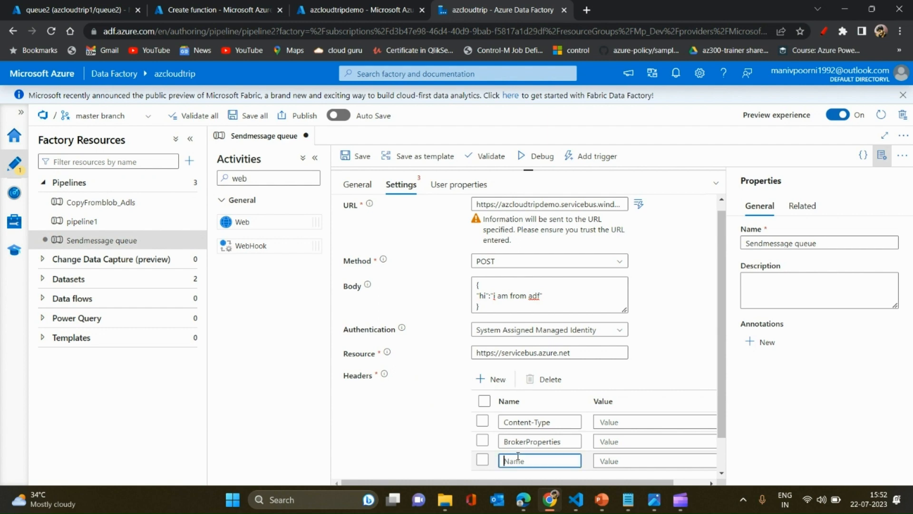
# Step: Set the CustomHeader-Version header's value to "1.0" and the Content-Type header's value to application/json
pyautogui.click(606, 457)
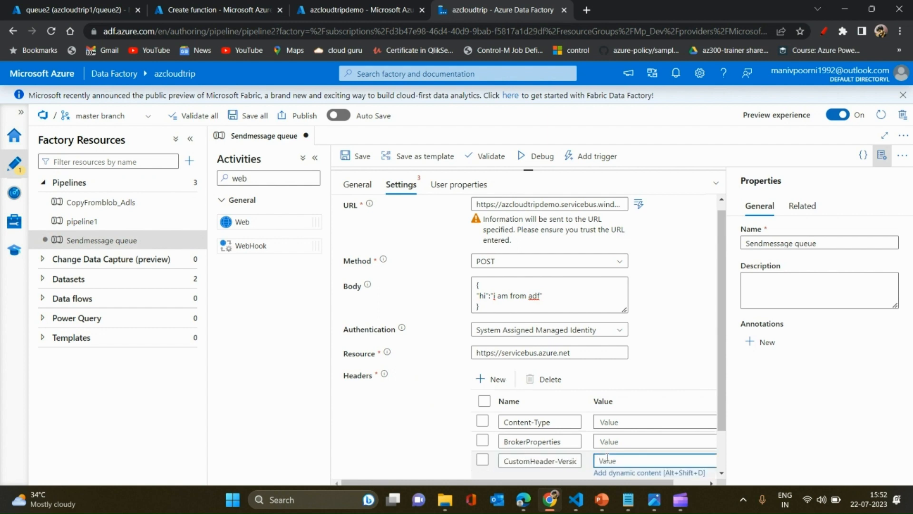
pyautogui.write('"1.0')
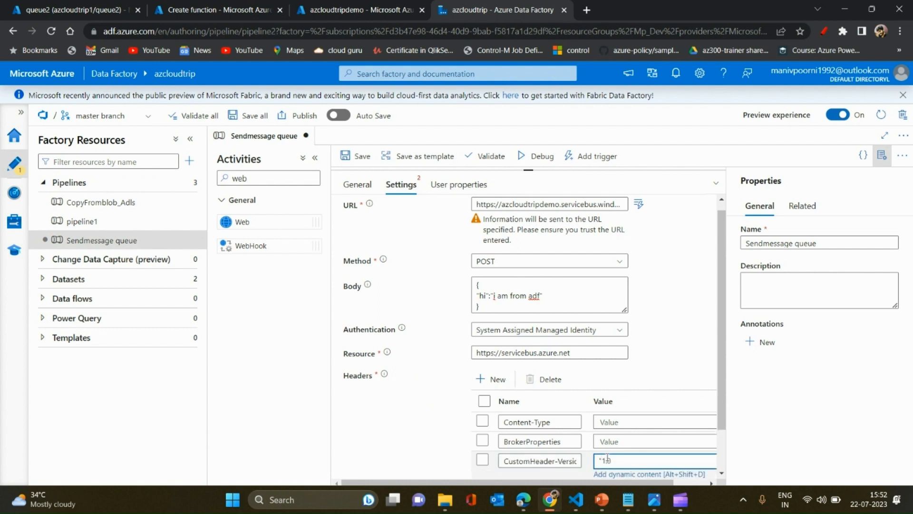
pyautogui.click(618, 423)
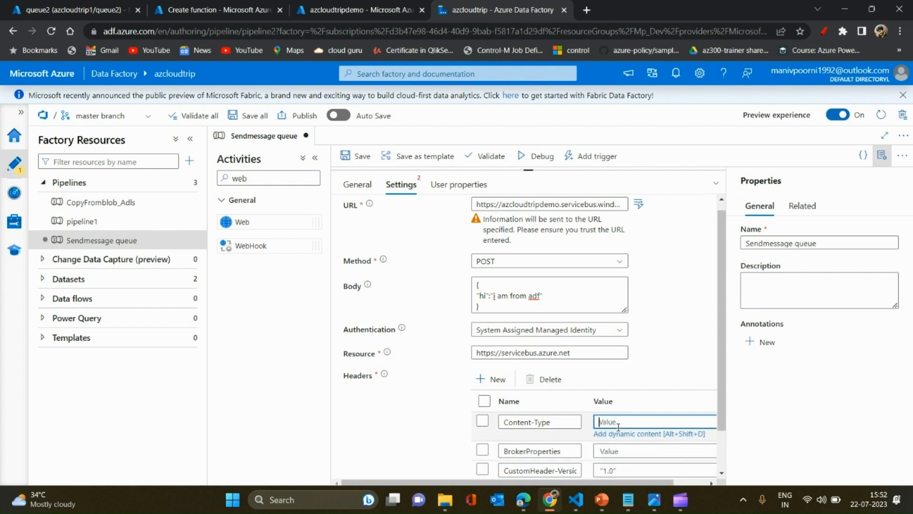
pyautogui.write('application')
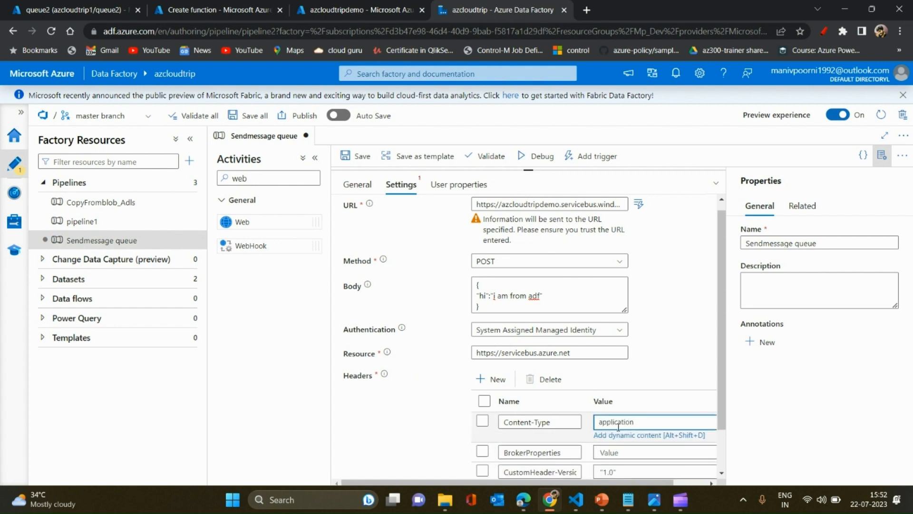
pyautogui.write('/json')
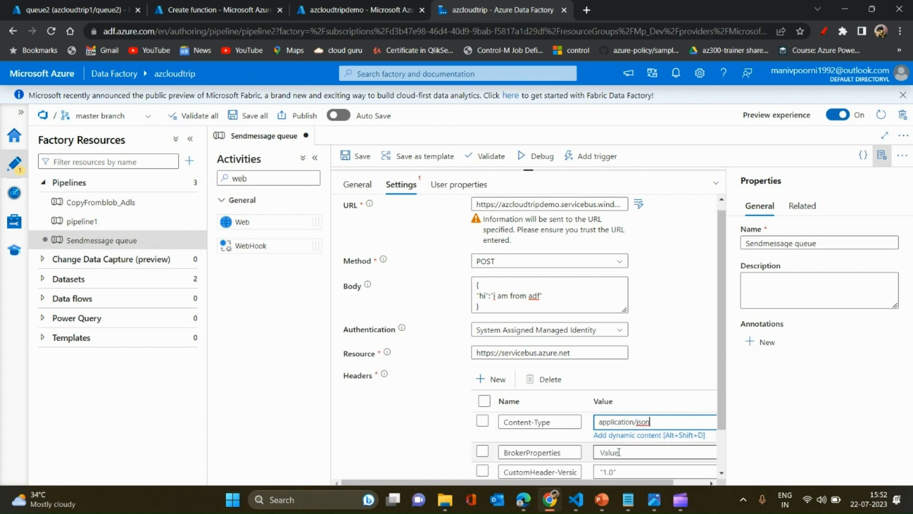
pyautogui.click(618, 452)
pyautogui.click(618, 455)
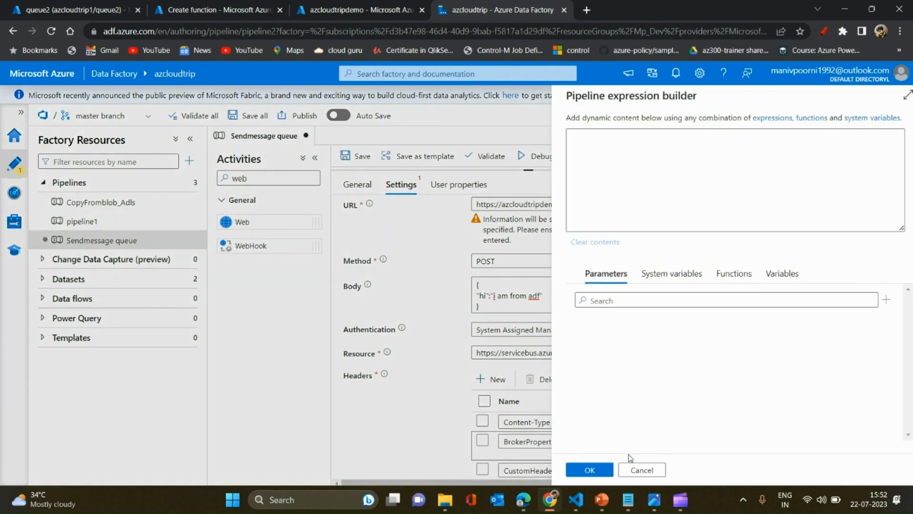
pyautogui.write('@')
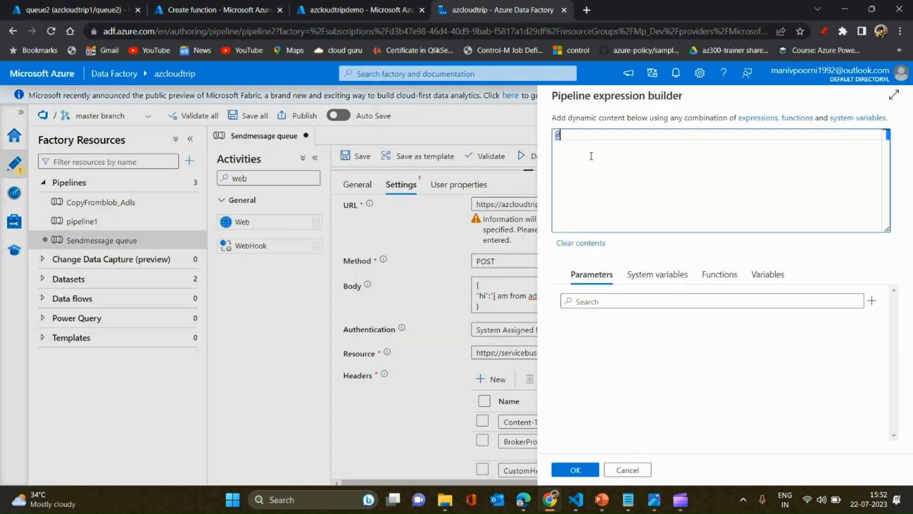
pyautogui.write('concat(')
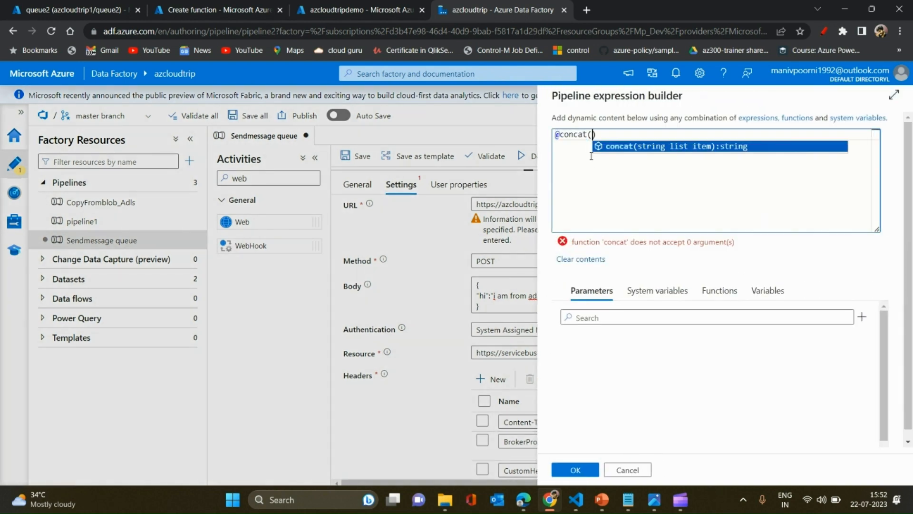
pyautogui.write("'")
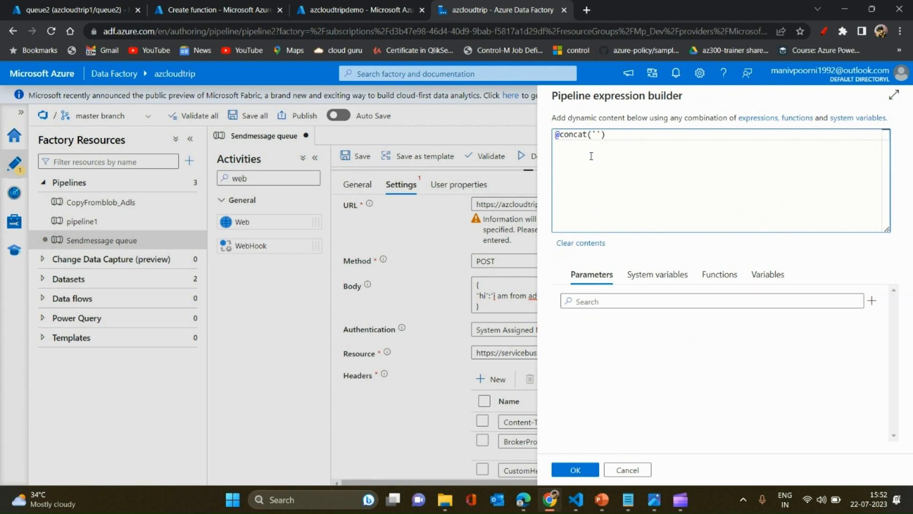
pyautogui.write('""')
pyautogui.press('Left')
pyautogui.write('{')
pyautogui.press('Left')
pyautogui.press('Right')
pyautogui.press('Left')
pyautogui.press('Right')
pyautogui.press('Left')
pyautogui.press('BackSpace')
pyautogui.press('Right')
pyautogui.press('BackSpace')
pyautogui.write('MessageID')
pyautogui.press('BackSpace')
pyautogui.write('d":"22"\',')
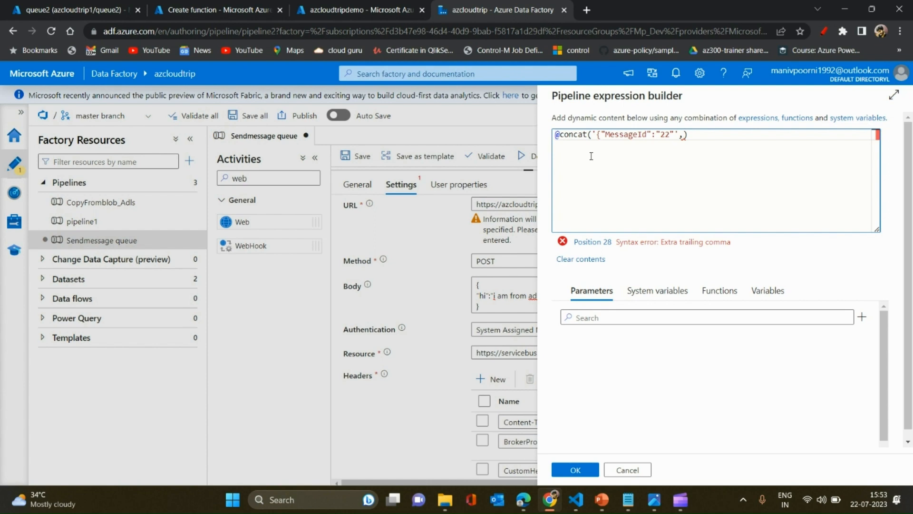
pyautogui.write("'}")
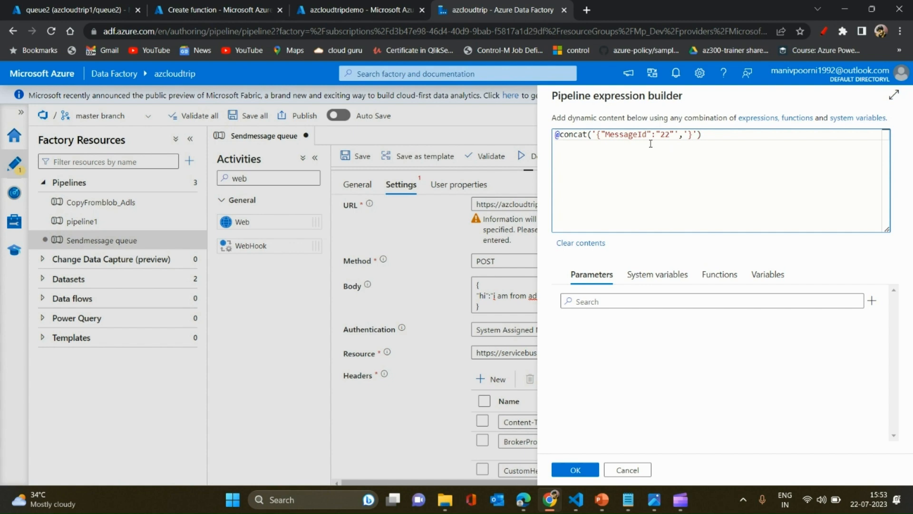
pyautogui.write("'")
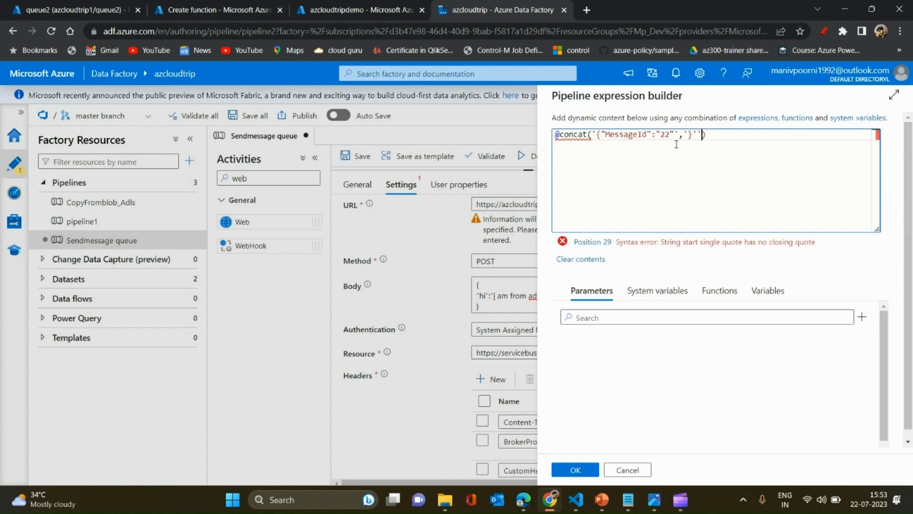
pyautogui.press('BackSpace')
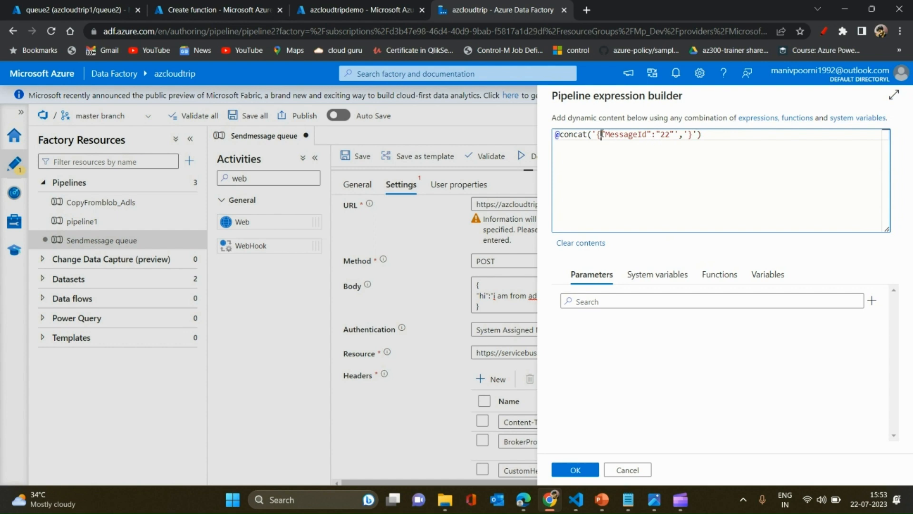
# Step: Re-enter the opening brace and double quote before MessageId in the expression and apply it to the BrokerProperties header
pyautogui.click(601, 134)
pyautogui.press('BackSpace')
pyautogui.write('{')
pyautogui.write("'")
pyautogui.press('Right')
pyautogui.press('BackSpace')
pyautogui.press('BackSpace')
pyautogui.write('"')
pyautogui.click(567, 470)
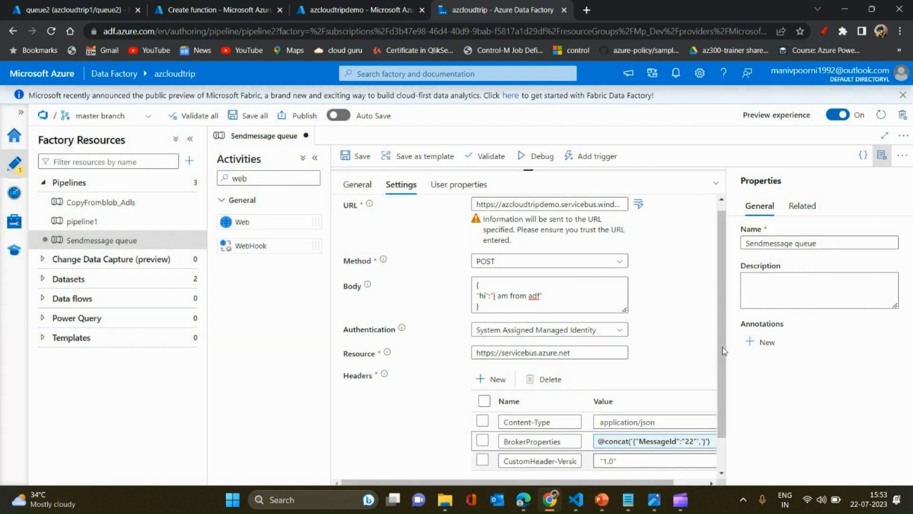
pyautogui.scroll(-1, 722, 352)
pyautogui.scroll(-1, 720, 370)
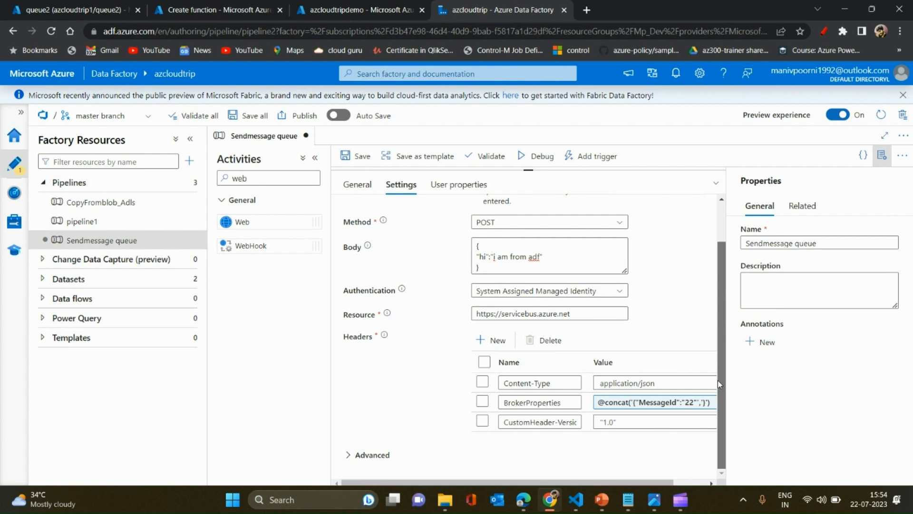
pyautogui.moveTo(628, 496)
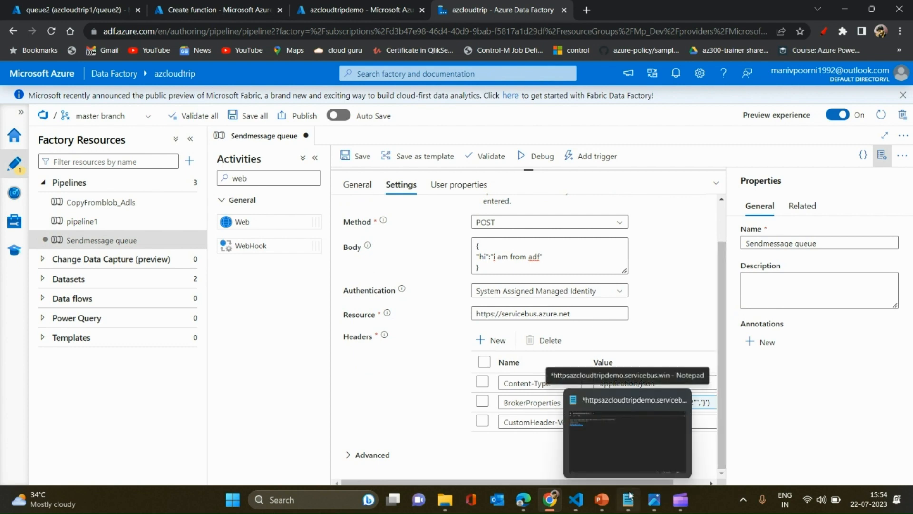
pyautogui.moveTo(576, 500)
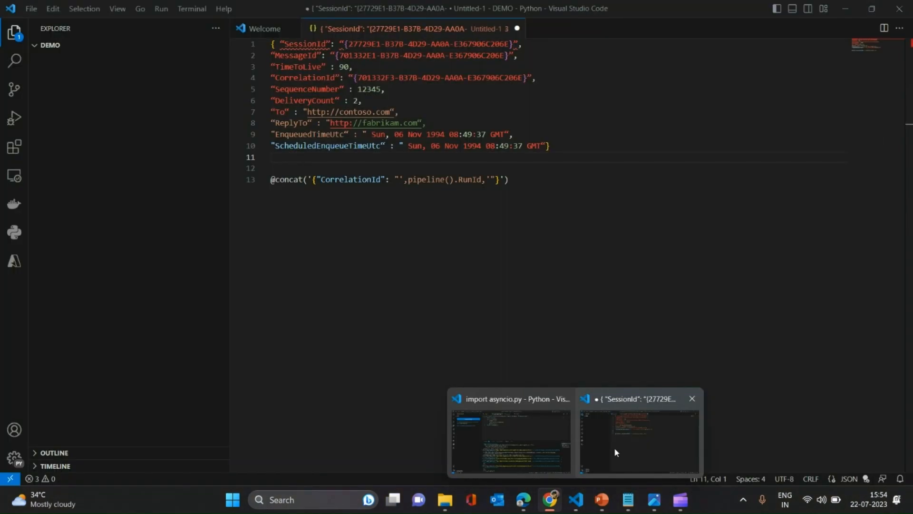
pyautogui.click(614, 447)
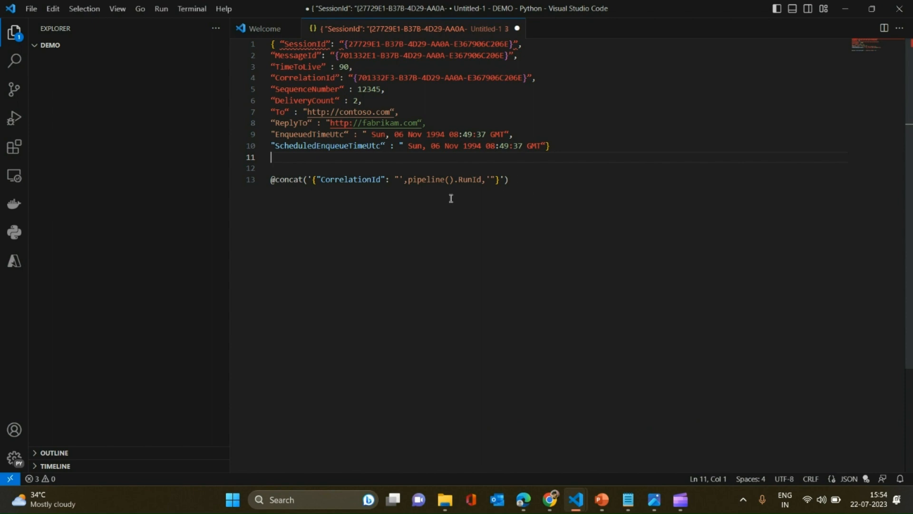
pyautogui.click(514, 180)
pyautogui.moveTo(286, 164); pyautogui.dragTo(267, 182)
pyautogui.hotkey('ctrl', 'c')
pyautogui.hotkey('alt', 'Tab')
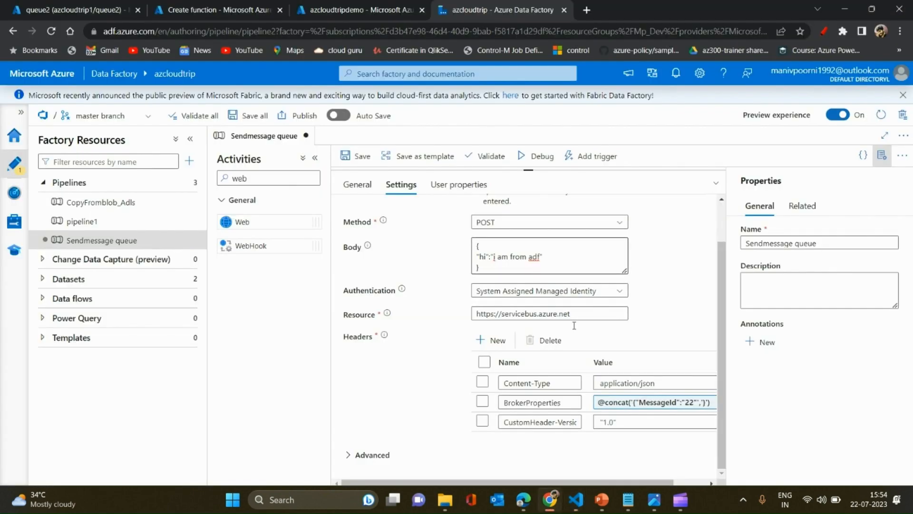
pyautogui.click(625, 403)
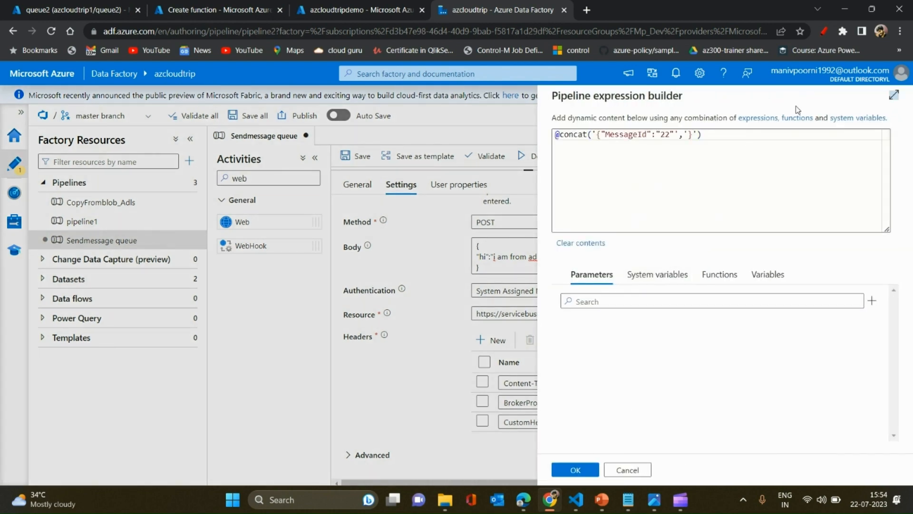
pyautogui.click(727, 138)
pyautogui.hotkey('ctrl', 'a')
pyautogui.hotkey('ctrl', 'v')
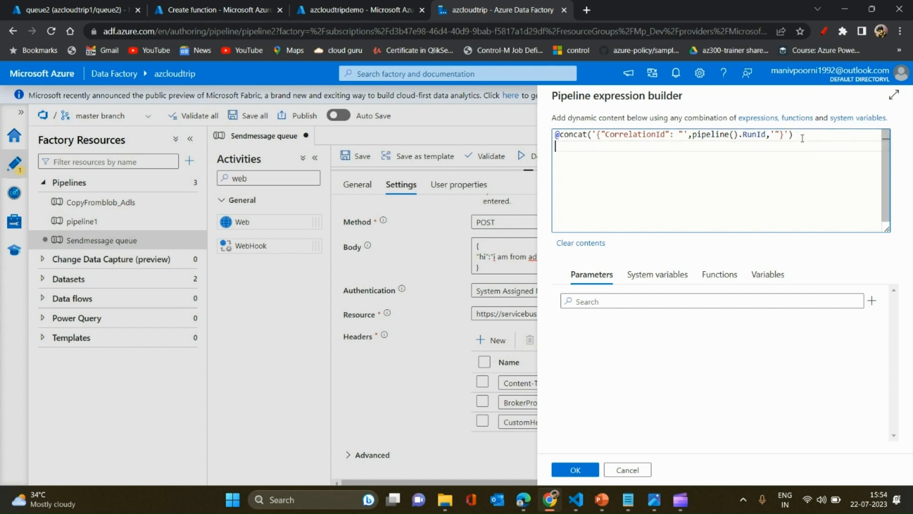
pyautogui.press('Return')
pyautogui.hotkey('ctrl', 'v')
pyautogui.hotkey('ctrl', 'z')
pyautogui.hotkey('ctrl', 'z')
pyautogui.press('BackSpace')
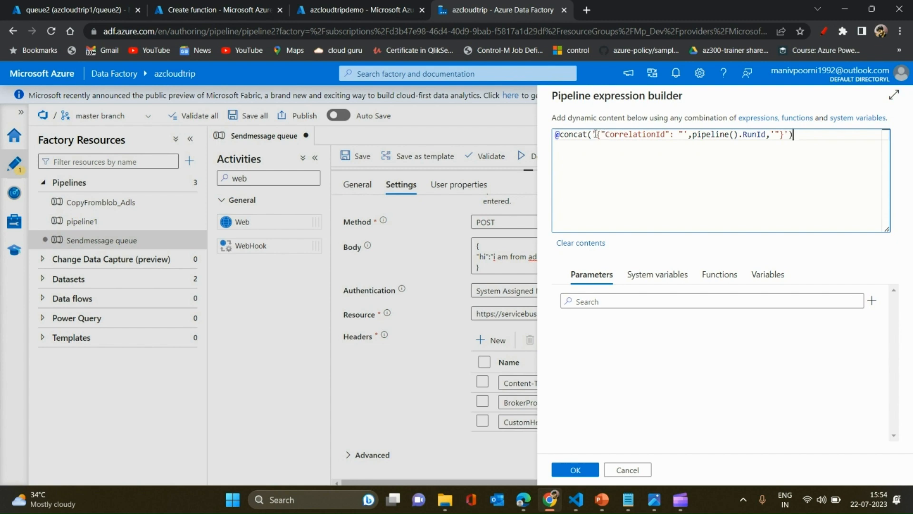
# Step: Check the CorrelationId and pipeline().RunId parts of the expression and apply it to the BrokerProperties header
pyautogui.moveTo(596, 136); pyautogui.dragTo(785, 135)
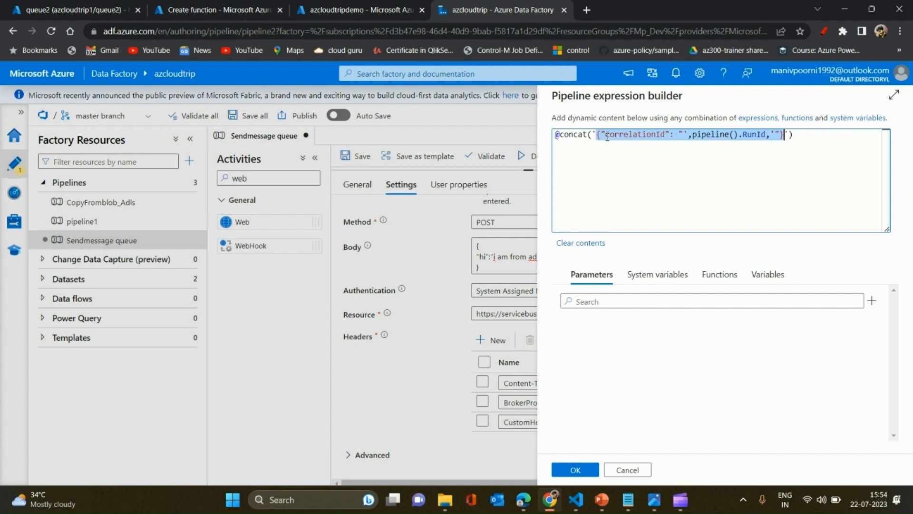
pyautogui.moveTo(602, 136); pyautogui.dragTo(670, 135)
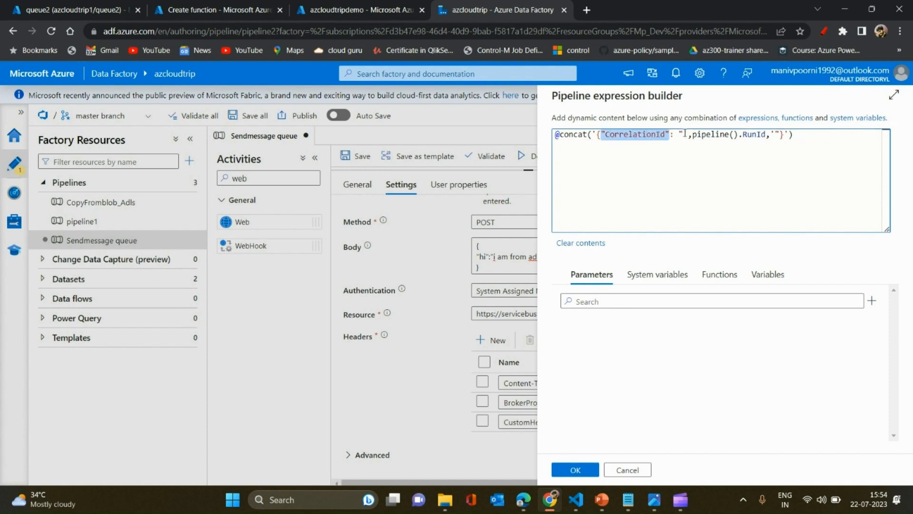
pyautogui.moveTo(693, 135); pyautogui.dragTo(767, 135)
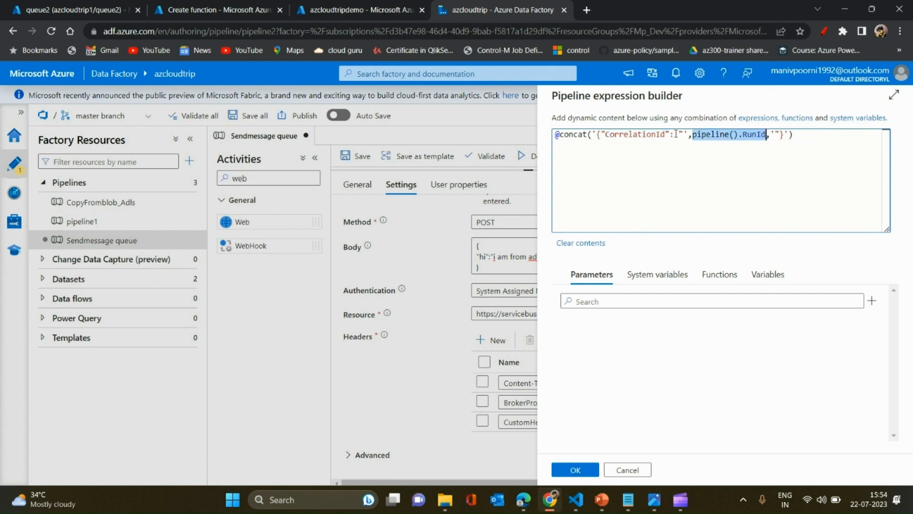
pyautogui.moveTo(674, 135); pyautogui.dragTo(780, 136)
pyautogui.click(773, 134)
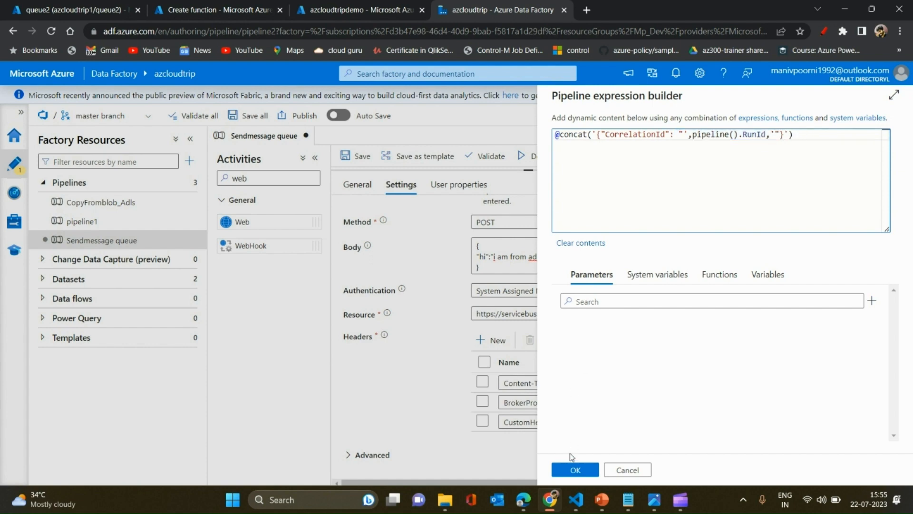
pyautogui.click(570, 465)
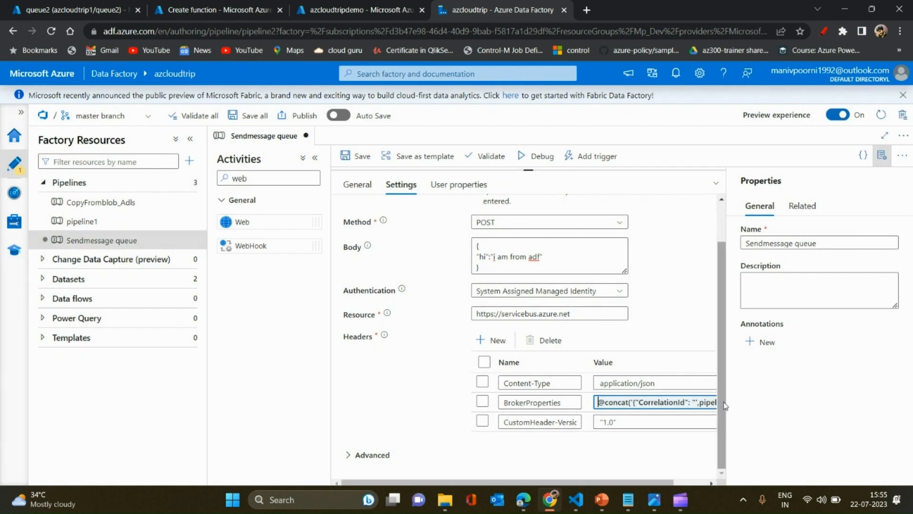
# Step: Examine the sample broker properties in the Visual Studio Code file, including TimeToLive, CorrelationId, SequenceNumber and DeliveryCount, and return to Data Factory
pyautogui.moveTo(724, 405); pyautogui.dragTo(720, 442)
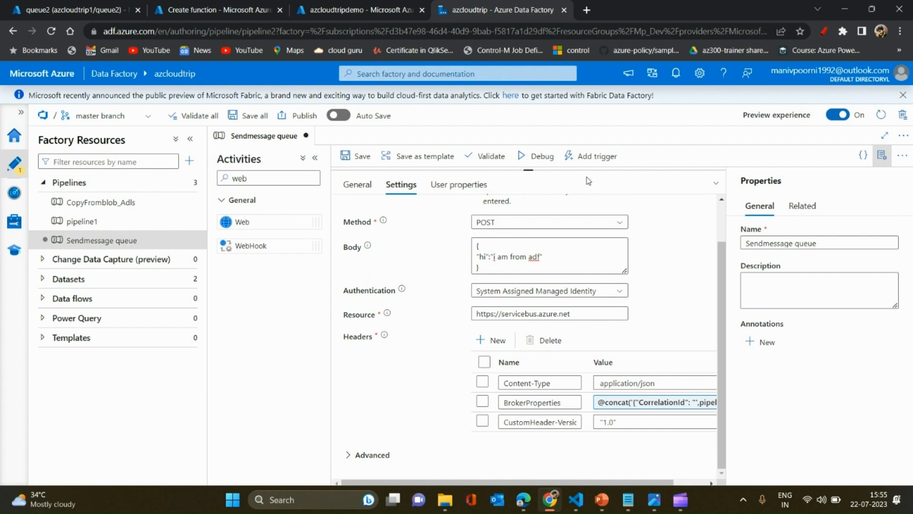
pyautogui.moveTo(528, 170); pyautogui.dragTo(527, 267)
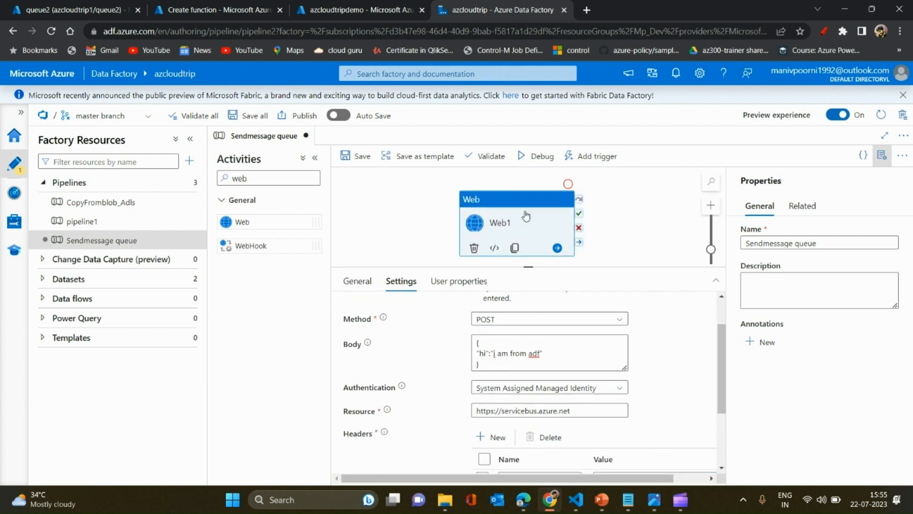
pyautogui.hotkey('alt', 'Tab')
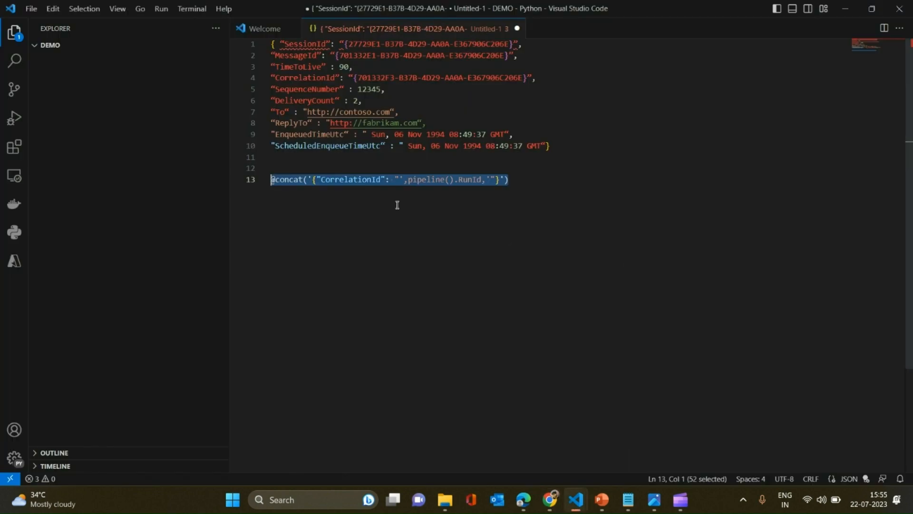
pyautogui.click(324, 158)
pyautogui.moveTo(556, 146); pyautogui.dragTo(244, 45)
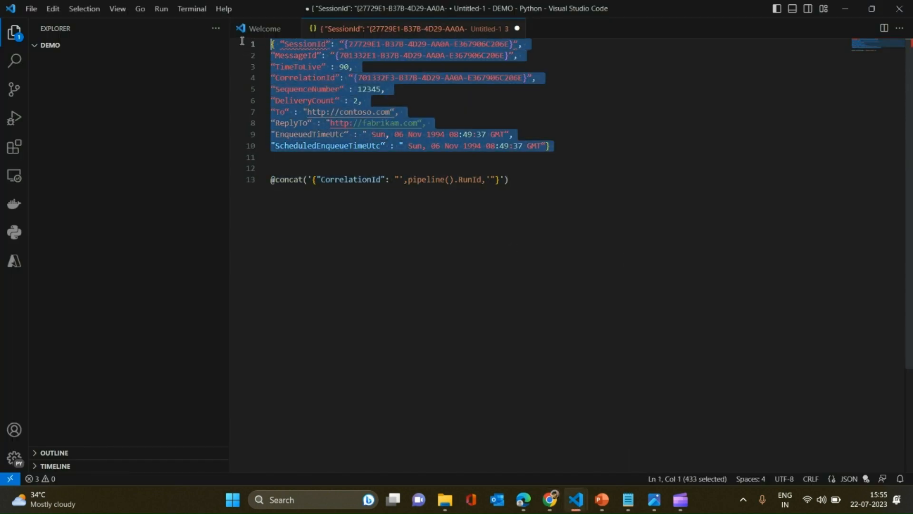
pyautogui.click(298, 55)
pyautogui.moveTo(271, 67); pyautogui.dragTo(326, 66)
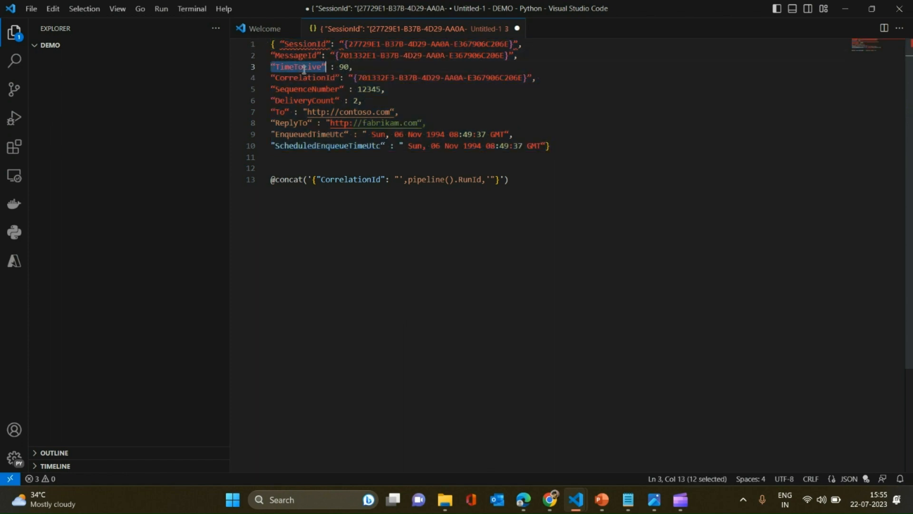
pyautogui.doubleClick(308, 78)
pyautogui.doubleClick(309, 89)
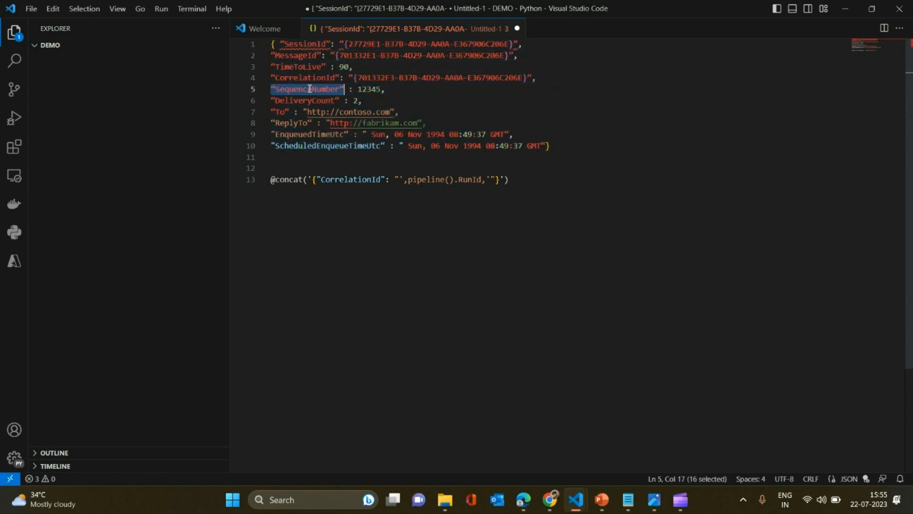
pyautogui.click(309, 102)
pyautogui.doubleClick(309, 101)
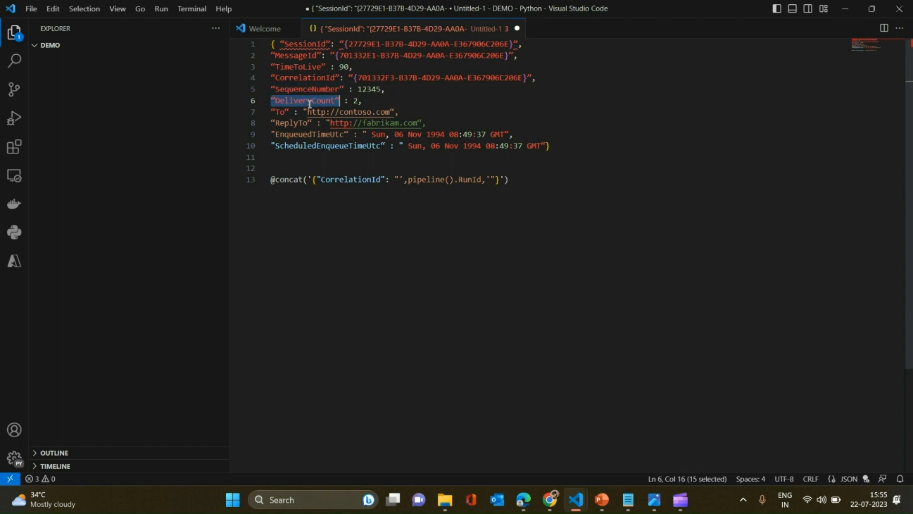
pyautogui.click(404, 146)
pyautogui.moveTo(566, 146); pyautogui.dragTo(252, 44)
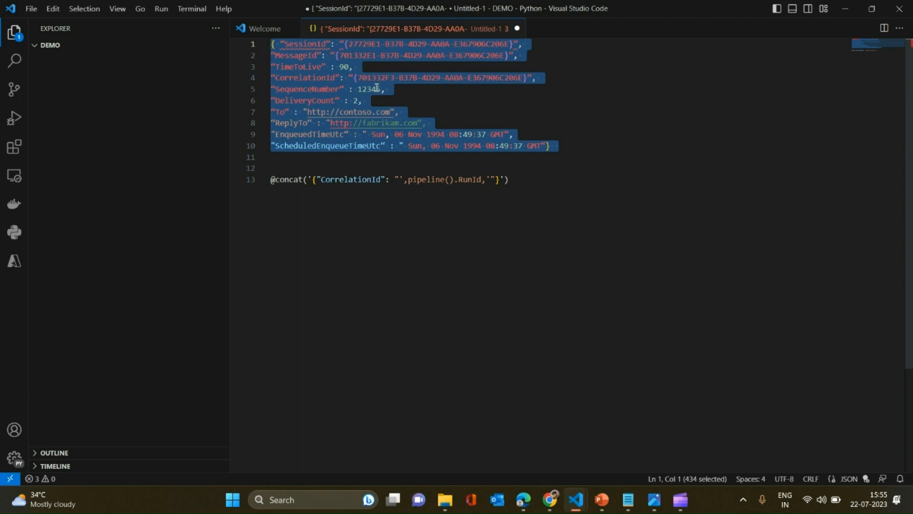
pyautogui.hotkey('alt', 'Tab')
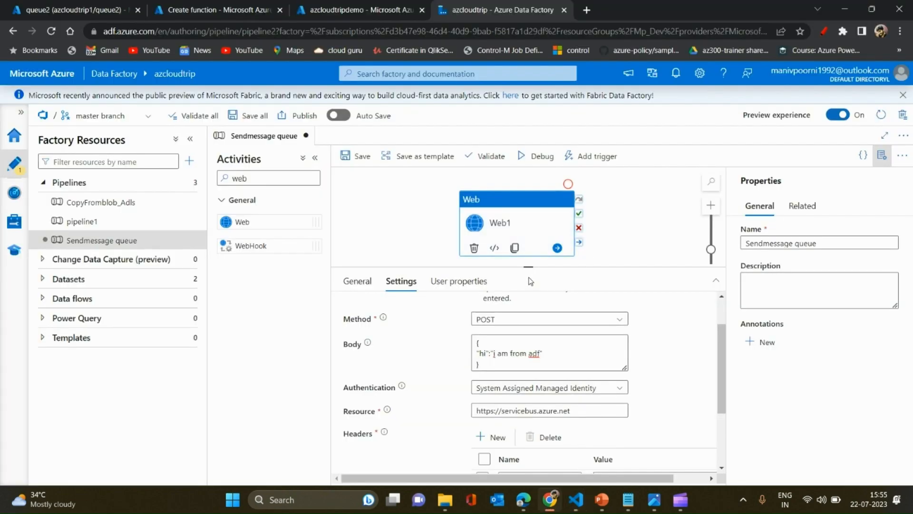
# Step: Validate the Sendmessage queue pipeline, close the validation output and start a debug run
pyautogui.moveTo(532, 268); pyautogui.dragTo(544, 284)
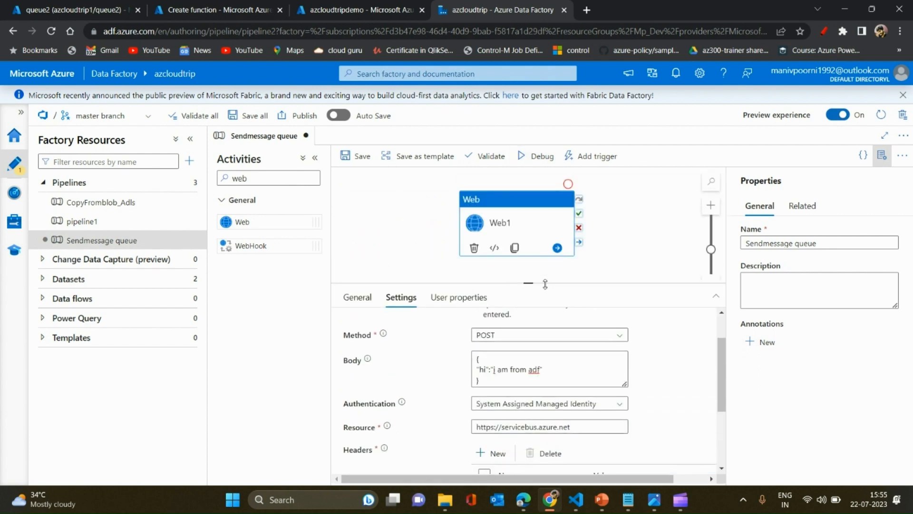
pyautogui.click(492, 156)
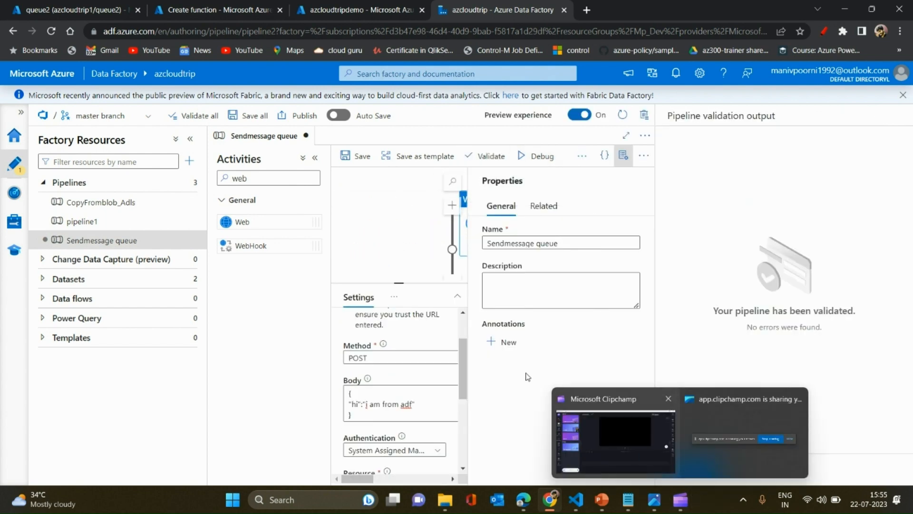
pyautogui.click(692, 470)
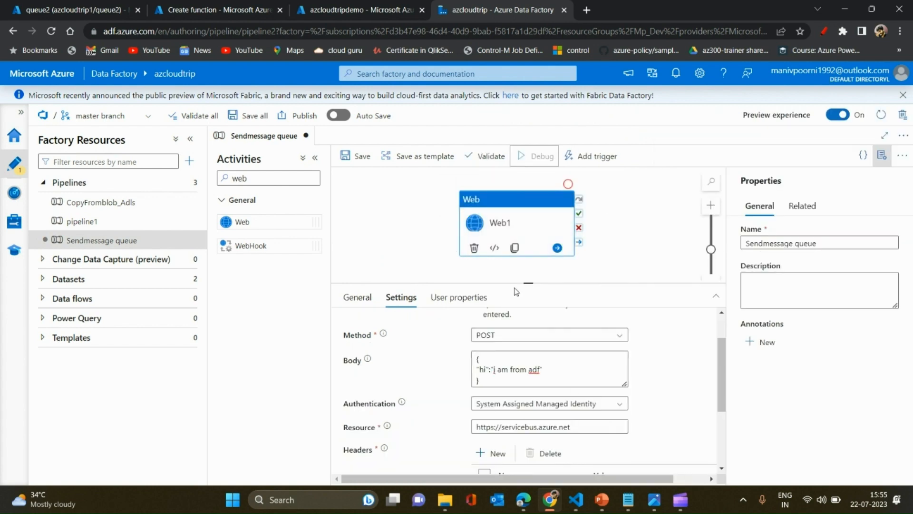
pyautogui.moveTo(523, 284); pyautogui.dragTo(524, 192)
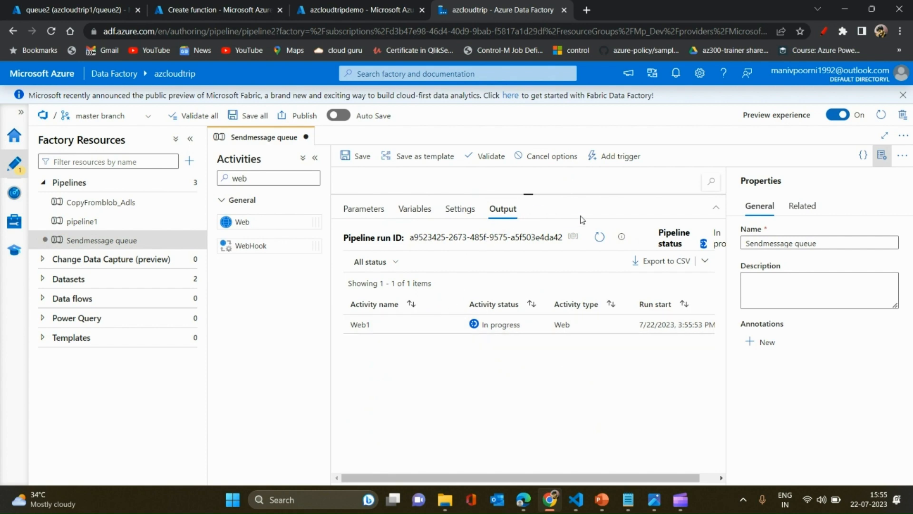
# Step: Refresh the debug run's status and open the error details of the Web1 activity
pyautogui.click(599, 237)
pyautogui.click(314, 159)
pyautogui.click(190, 138)
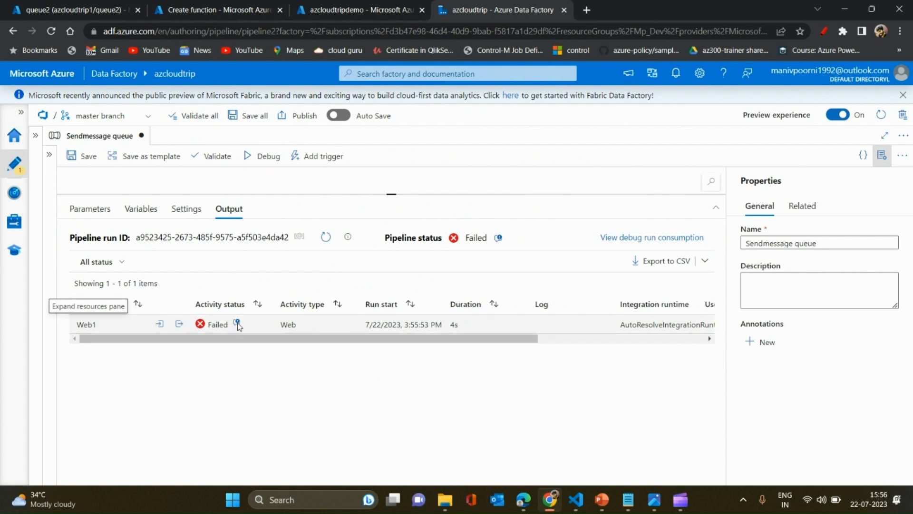
pyautogui.click(237, 324)
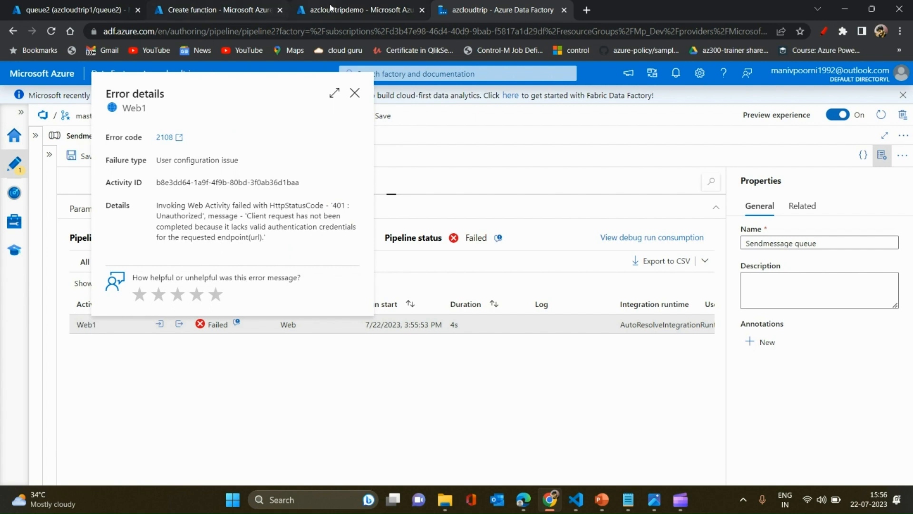
# Step: Switch to the azcloudtripdemo Service Bus namespace and start a new role assignment in its access control
pyautogui.click(382, 6)
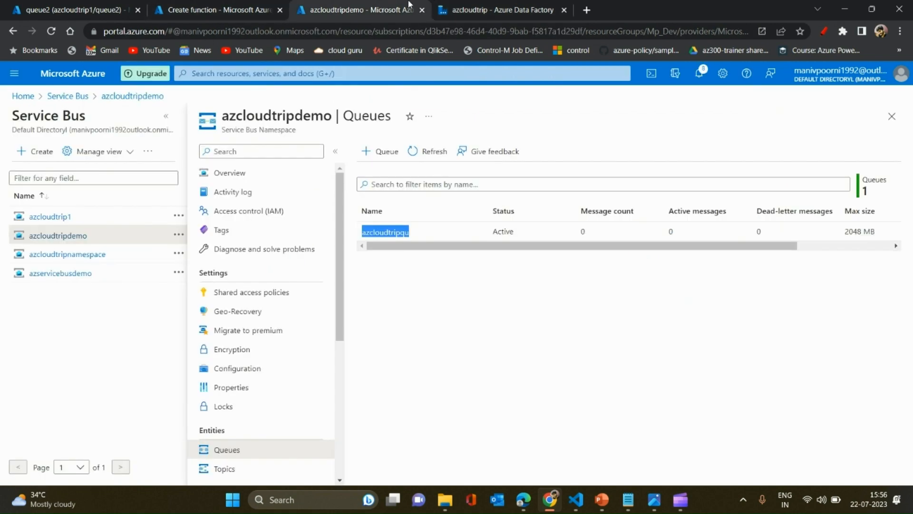
pyautogui.click(55, 239)
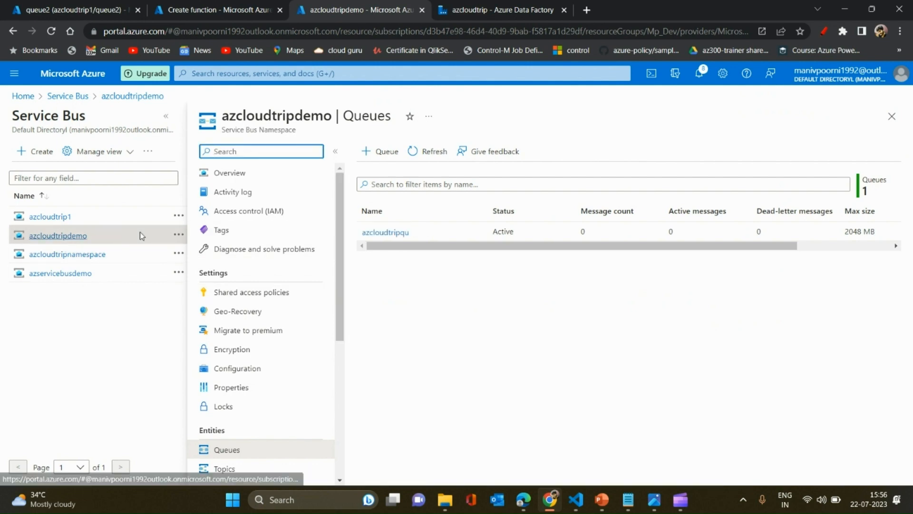
pyautogui.click(166, 116)
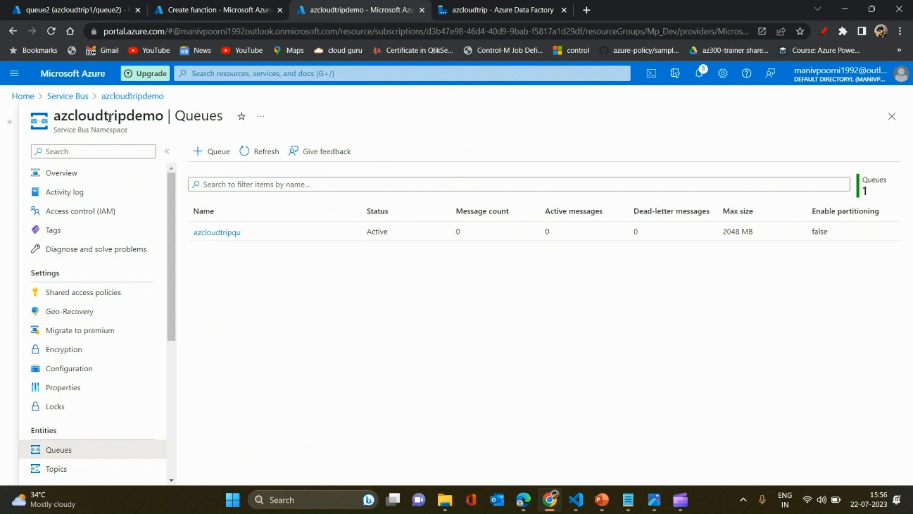
pyautogui.click(79, 218)
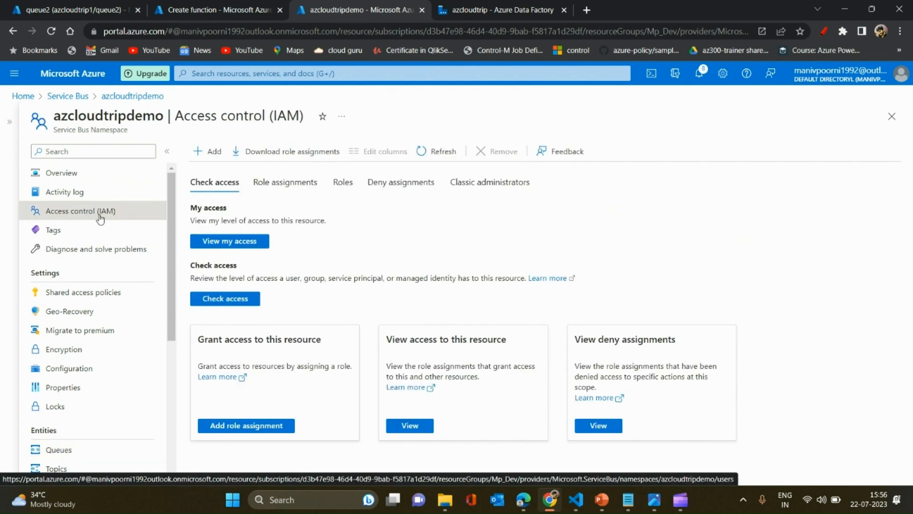
pyautogui.click(198, 153)
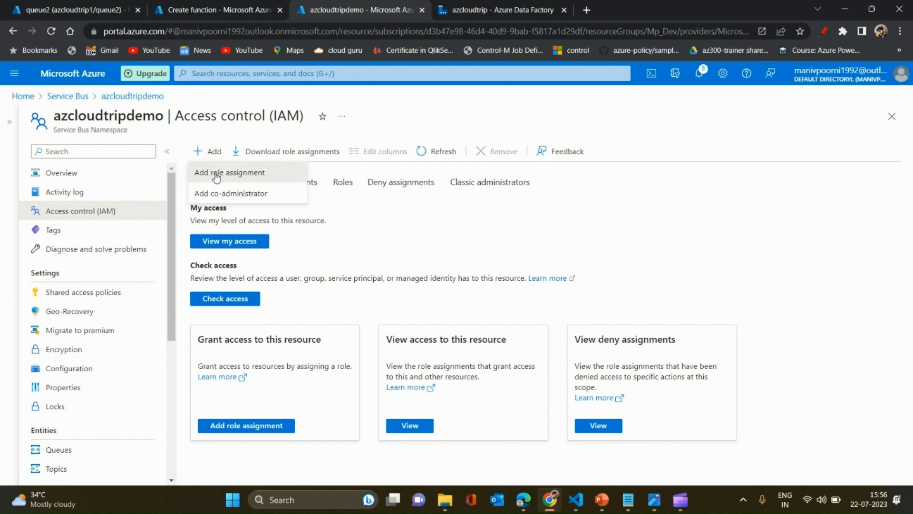
pyautogui.click(214, 172)
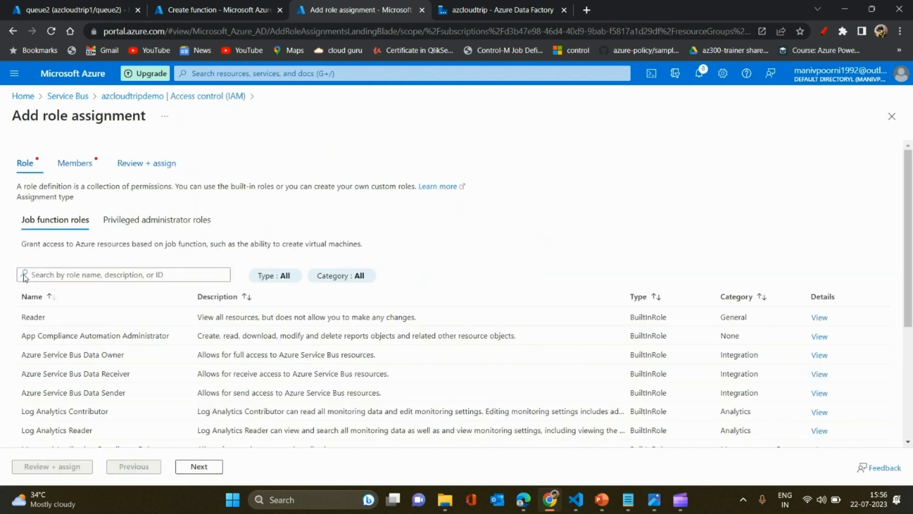
# Step: Search the job function roles for "sender" and choose the Azure Service Bus Data Sender role for the assignment
pyautogui.click(43, 275)
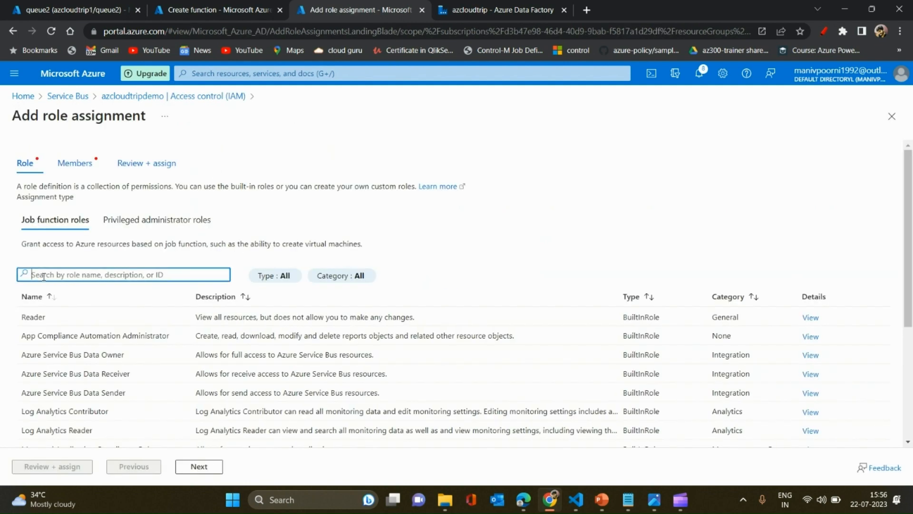
pyautogui.write('sender')
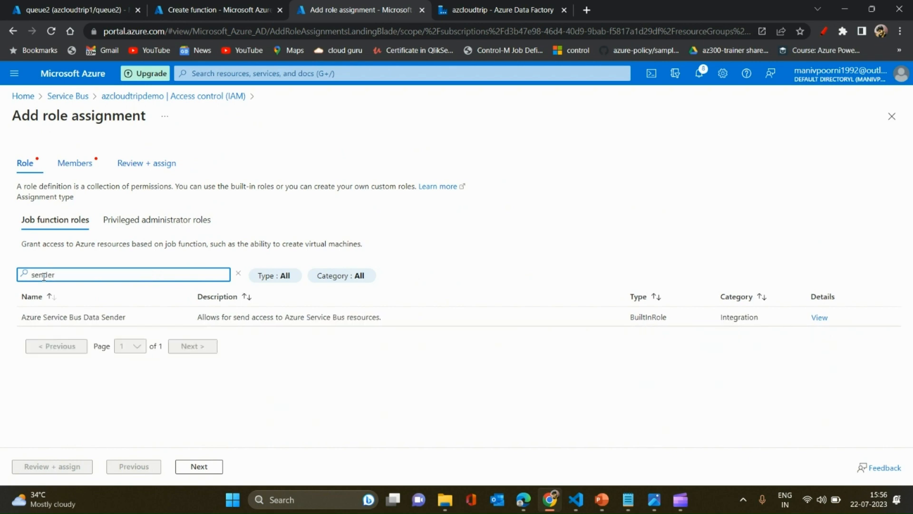
pyautogui.click(81, 317)
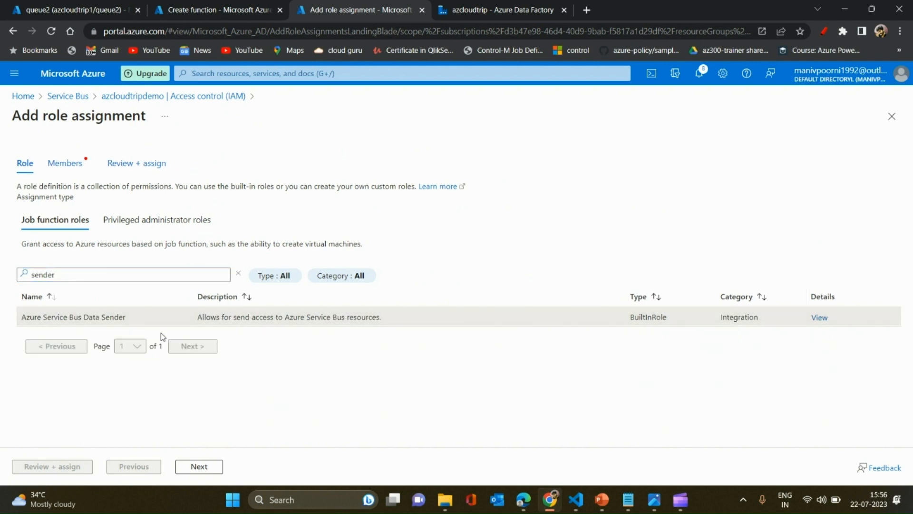
pyautogui.click(200, 467)
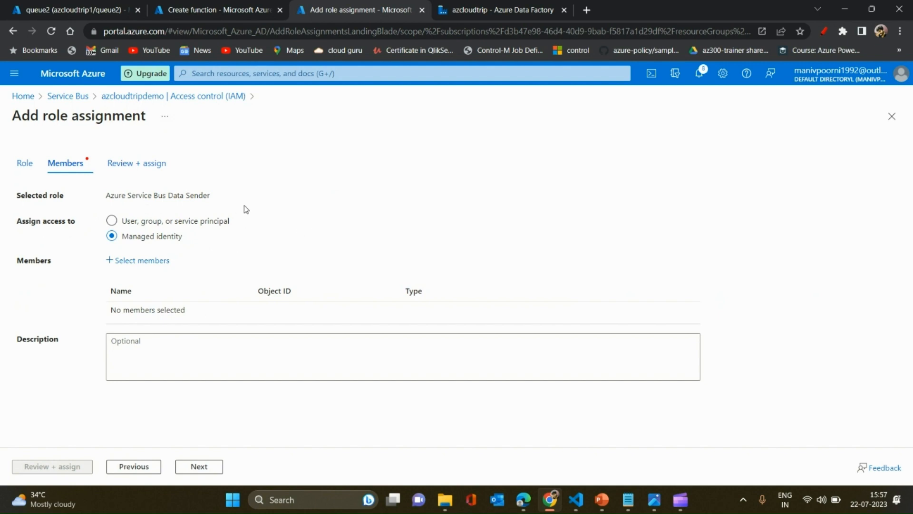
# Step: Add the Data factory (V2) managed identity azcloudtrip as the role's member, then review and assign the role
pyautogui.click(134, 262)
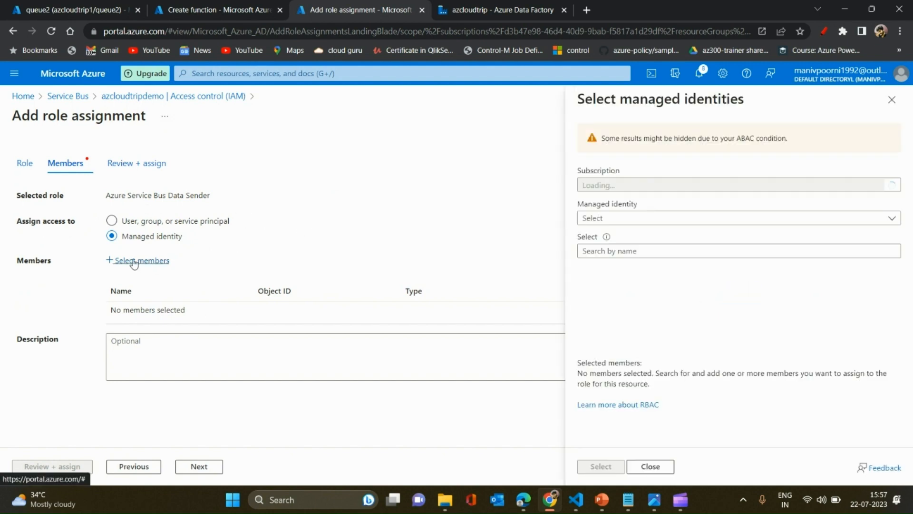
pyautogui.click(628, 218)
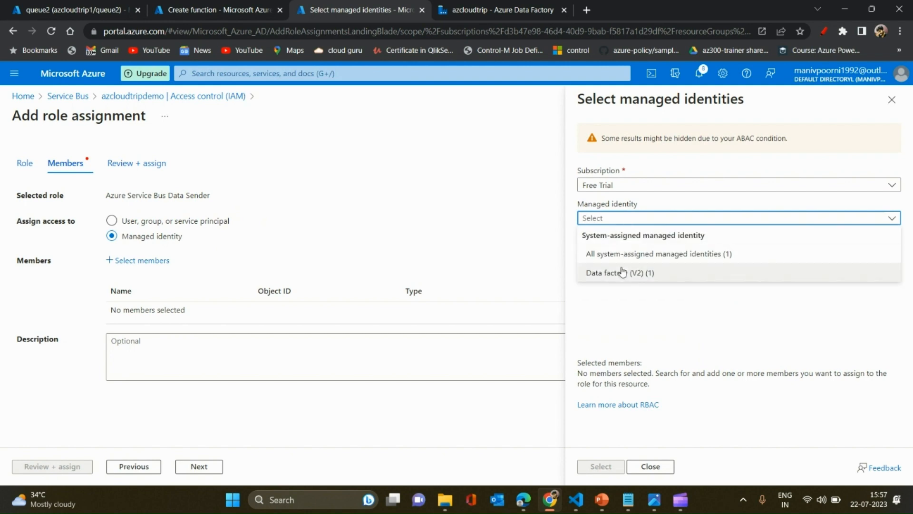
pyautogui.click(622, 272)
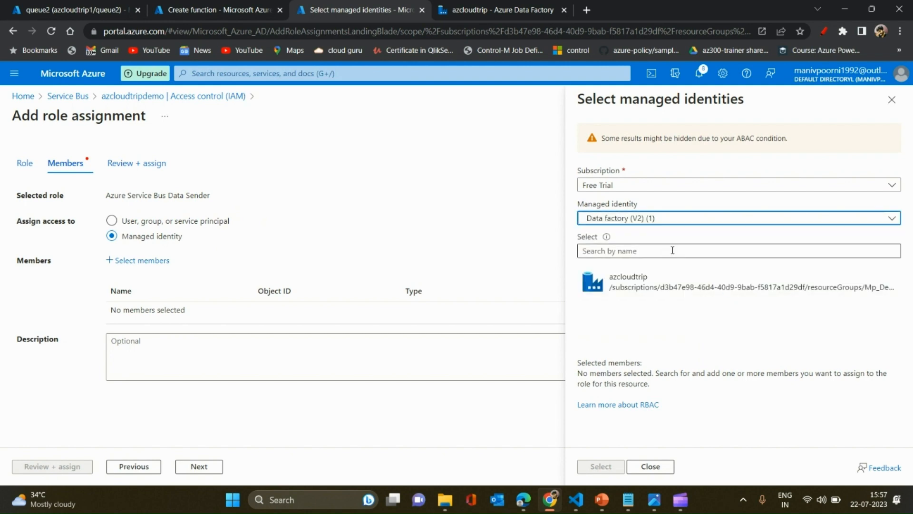
pyautogui.click(656, 285)
pyautogui.click(597, 467)
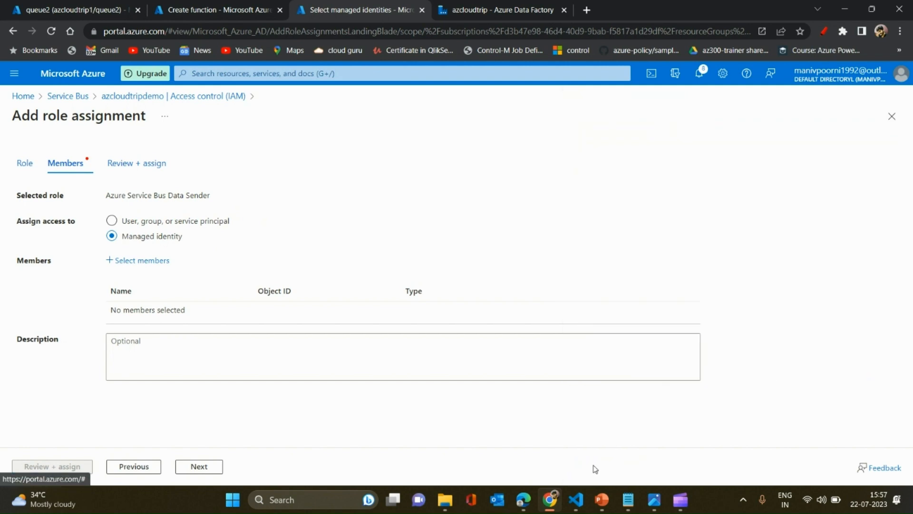
pyautogui.click(51, 467)
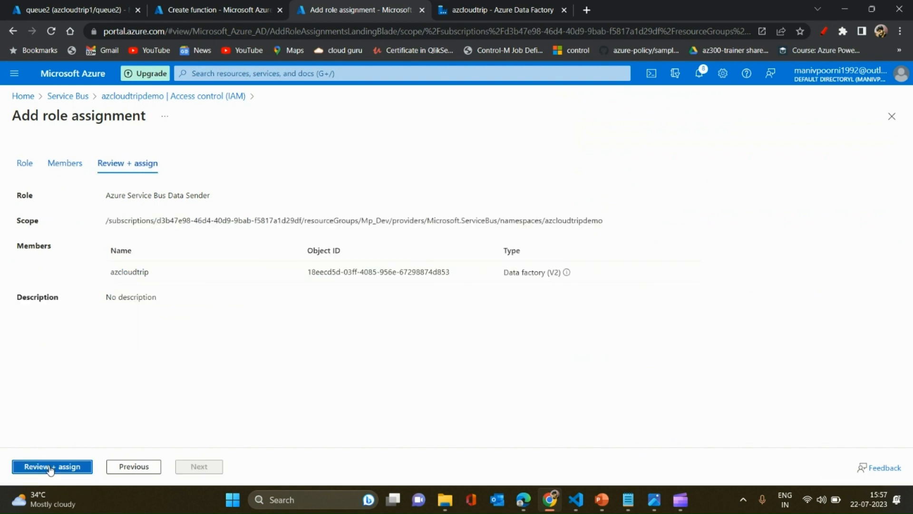
pyautogui.click(50, 467)
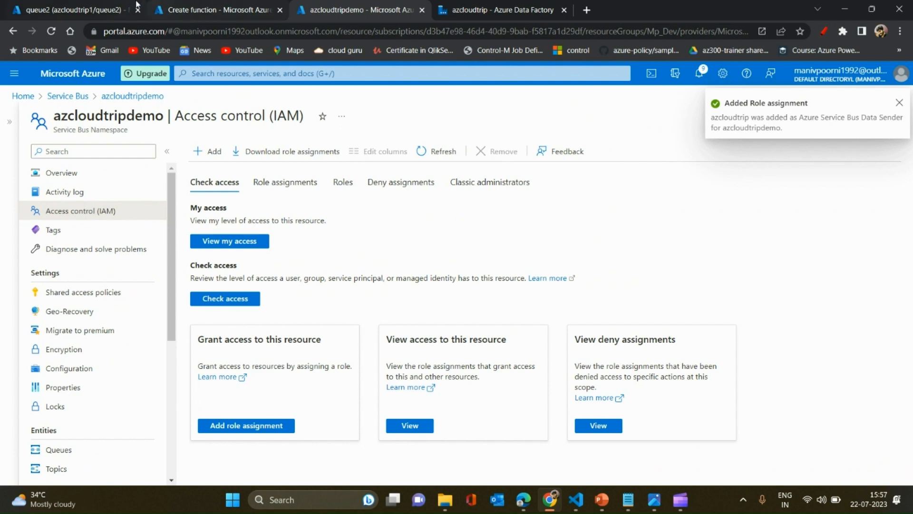
# Step: Return to Data Factory, close the Web1 error details and start another debug run of the Sendmessage queue pipeline
pyautogui.click(478, 13)
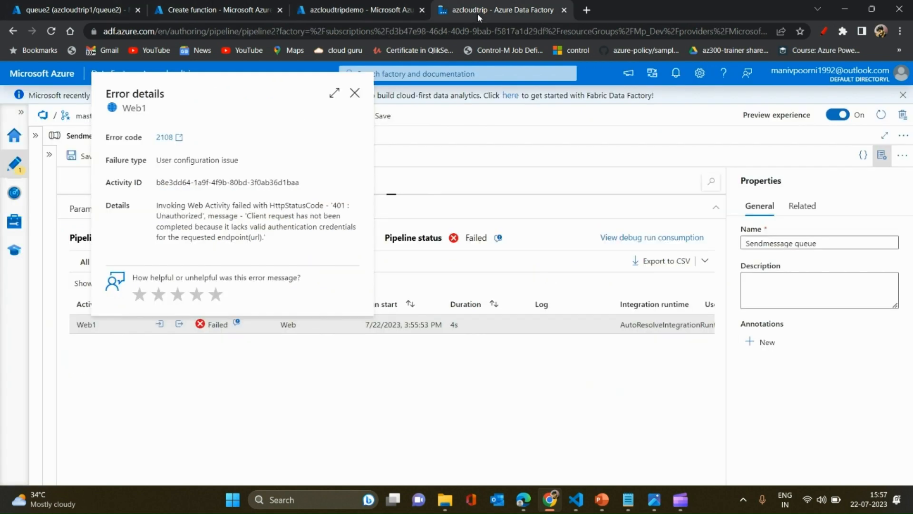
pyautogui.click(359, 92)
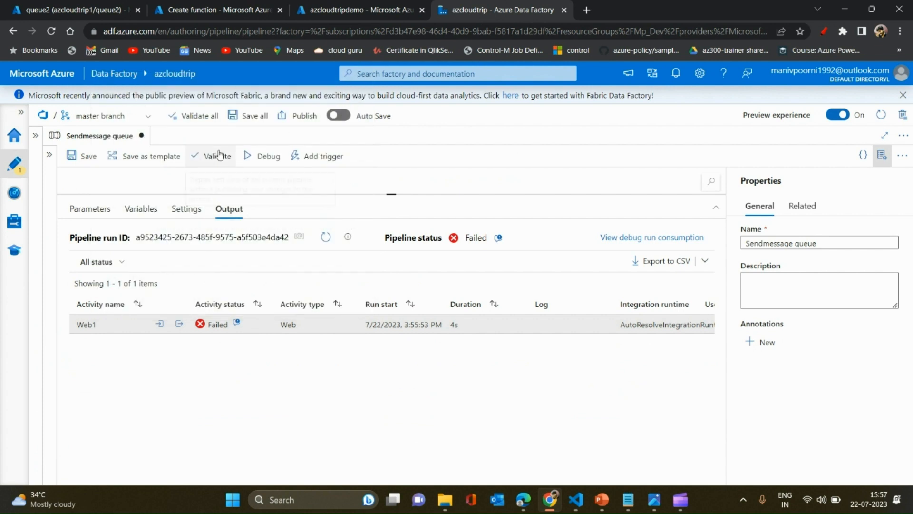
pyautogui.click(253, 162)
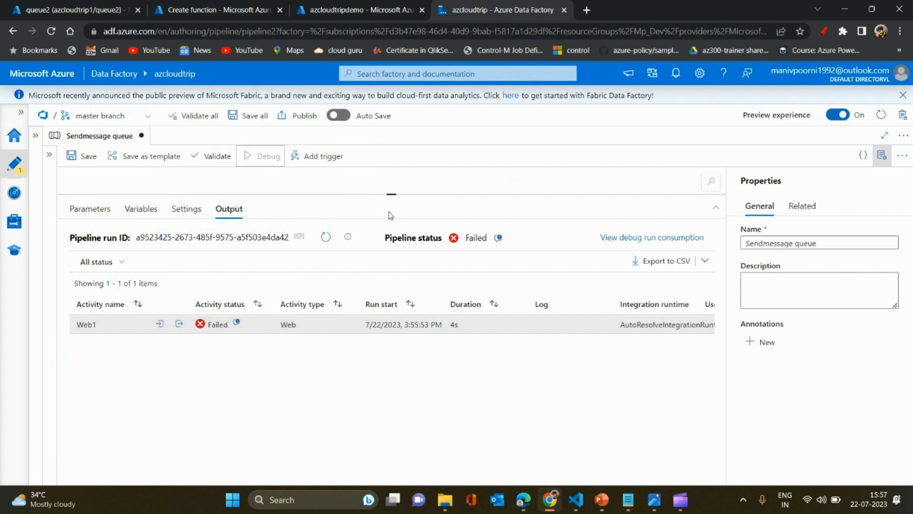
pyautogui.moveTo(392, 194)
pyautogui.mouseDown()
pyautogui.moveTo(389, 224)
pyautogui.moveTo(393, 198)
pyautogui.mouseUp()
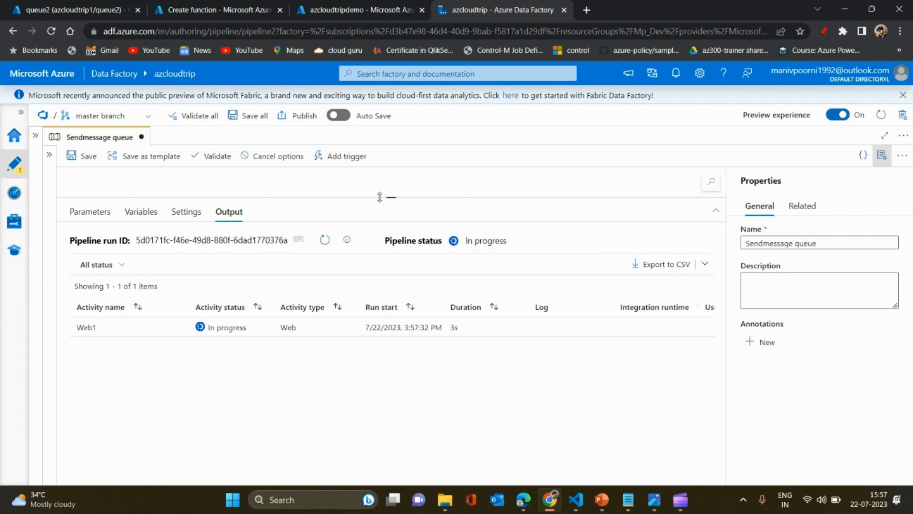
pyautogui.moveTo(379, 197); pyautogui.dragTo(381, 170)
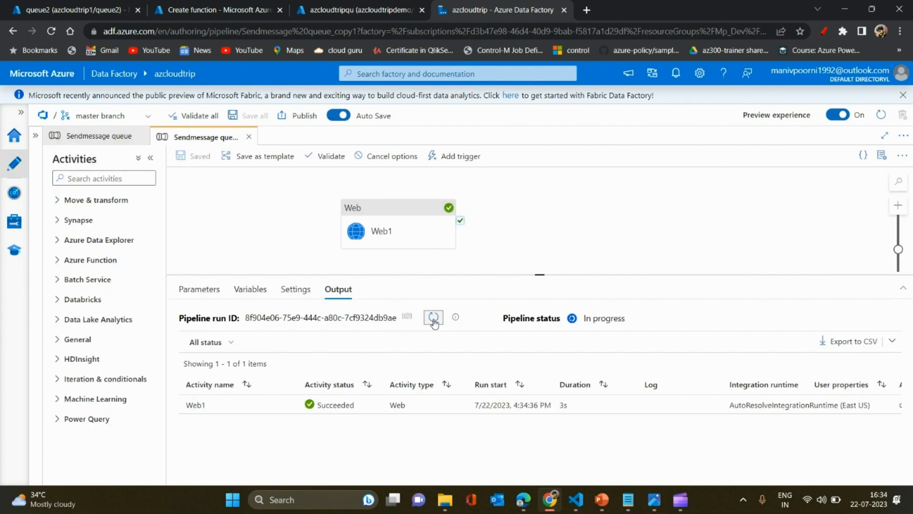
# Step: Refresh the debug run's status and examine the Web1 activity's full output, closing it when done
pyautogui.click(434, 319)
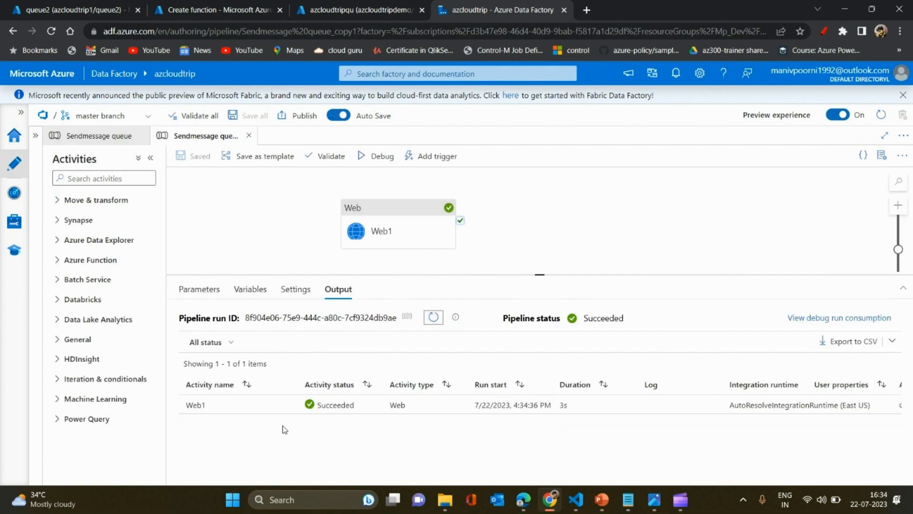
pyautogui.click(289, 405)
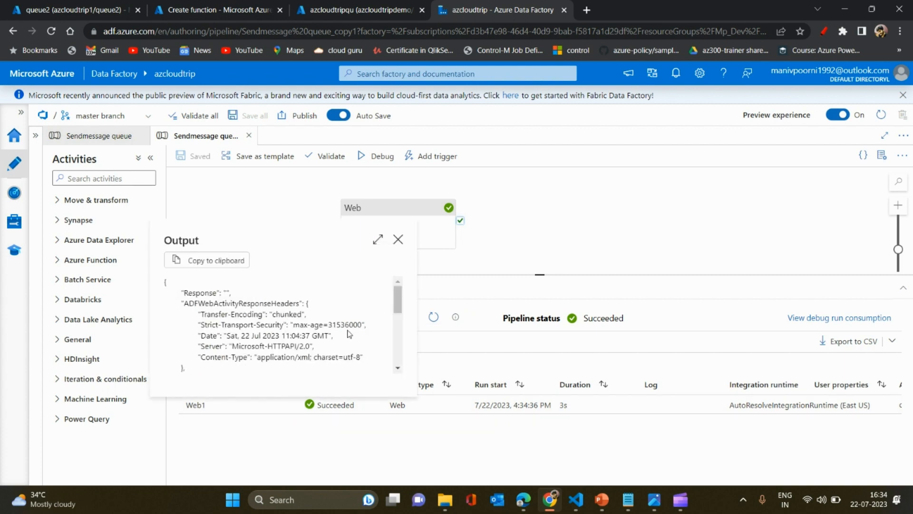
pyautogui.click(378, 239)
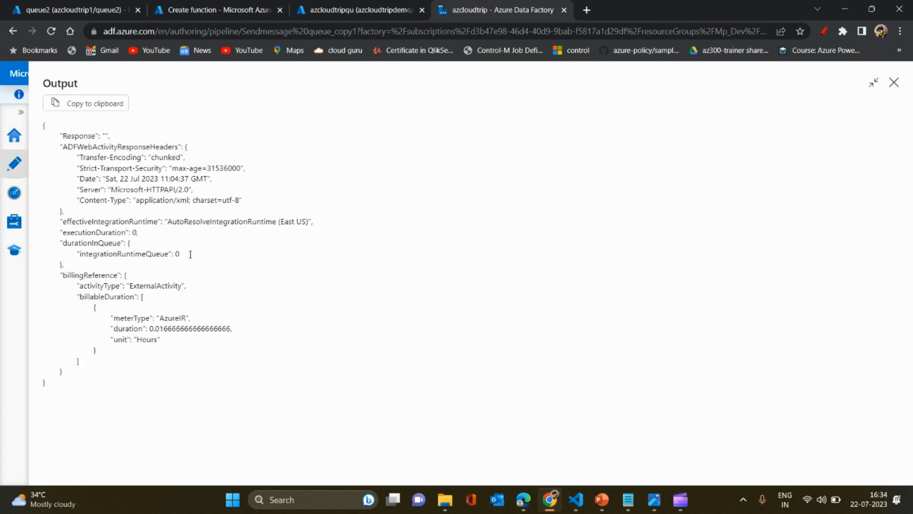
pyautogui.click(894, 82)
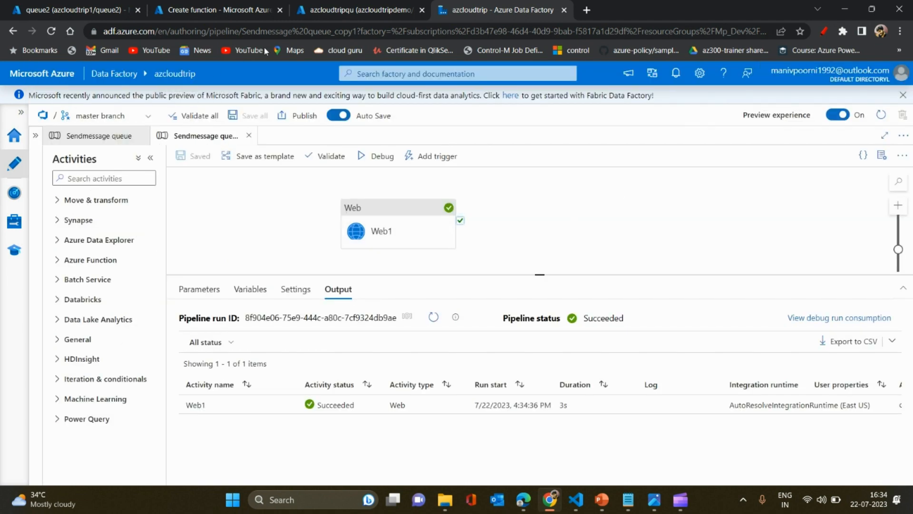
# Step: Check the azcloudtripqu queue's active message count and peek its message from the start in Service Bus Explorer to read the body
pyautogui.click(372, 7)
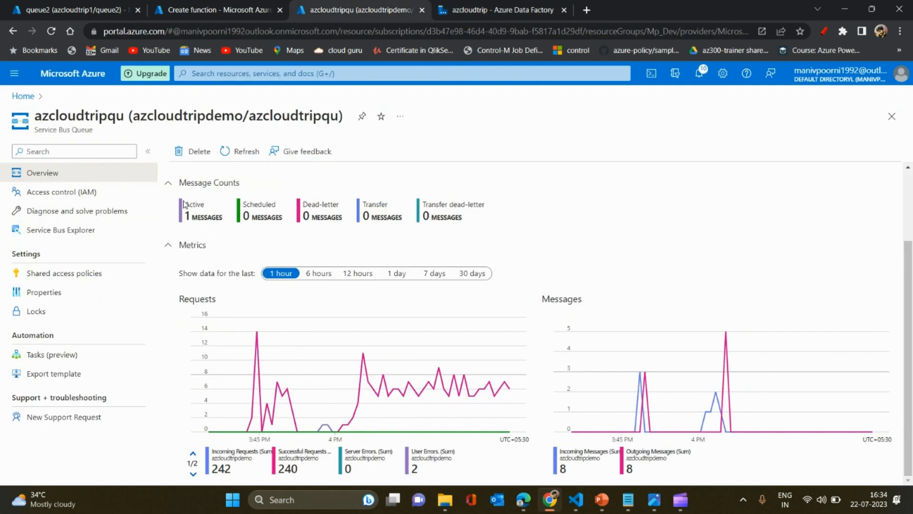
pyautogui.moveTo(222, 216); pyautogui.dragTo(183, 212)
pyautogui.click(202, 217)
pyautogui.click(75, 229)
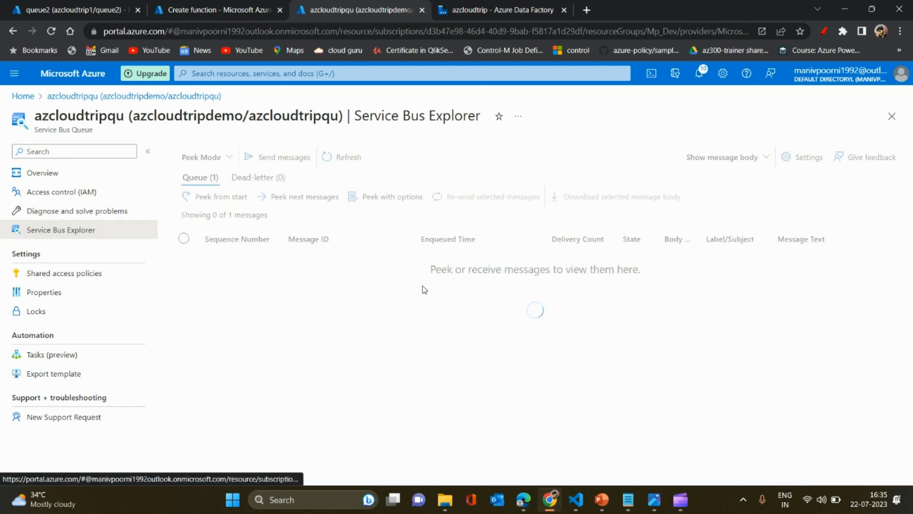
pyautogui.click(199, 203)
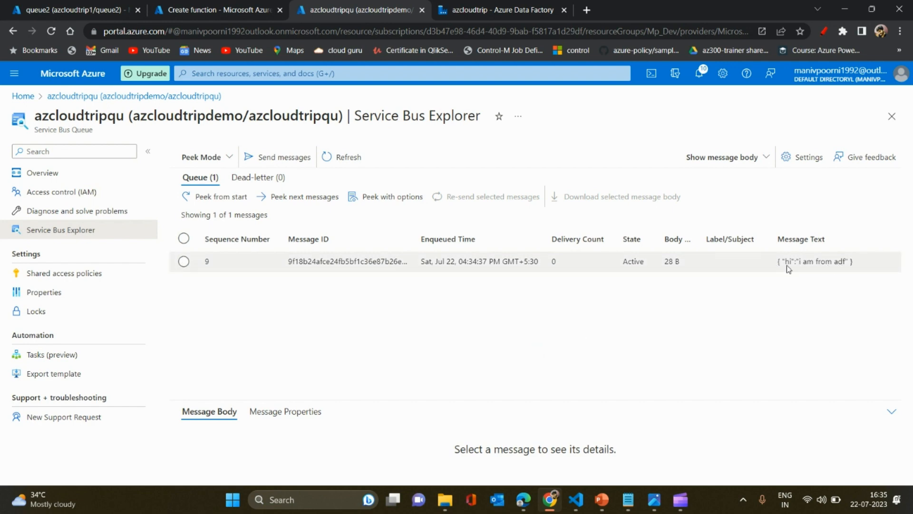
pyautogui.click(453, 257)
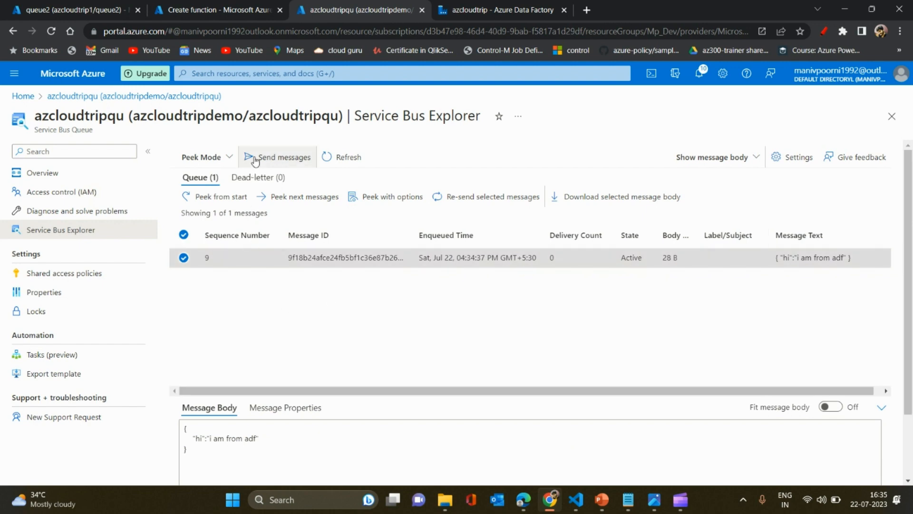
# Step: Receive one message from the queue in Receive Mode with PeekLock and mark it as complete
pyautogui.click(209, 157)
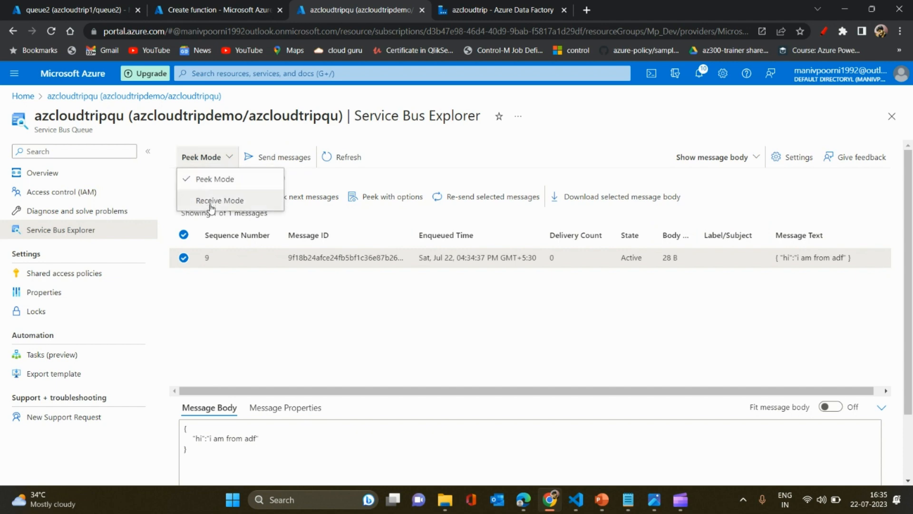
pyautogui.click(207, 200)
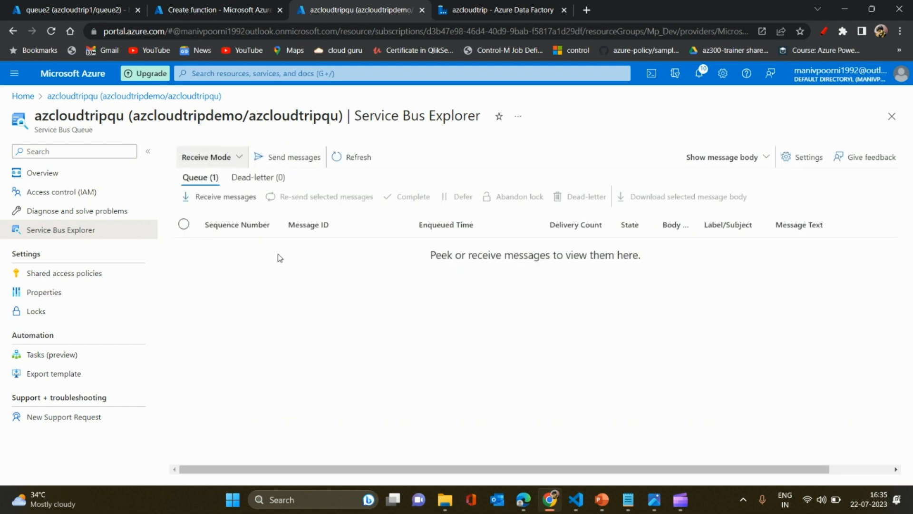
pyautogui.click(216, 201)
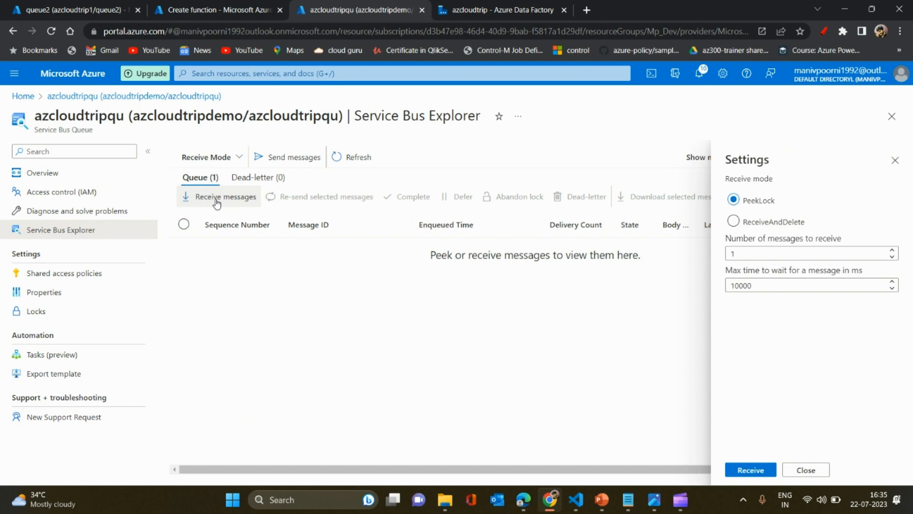
pyautogui.click(739, 472)
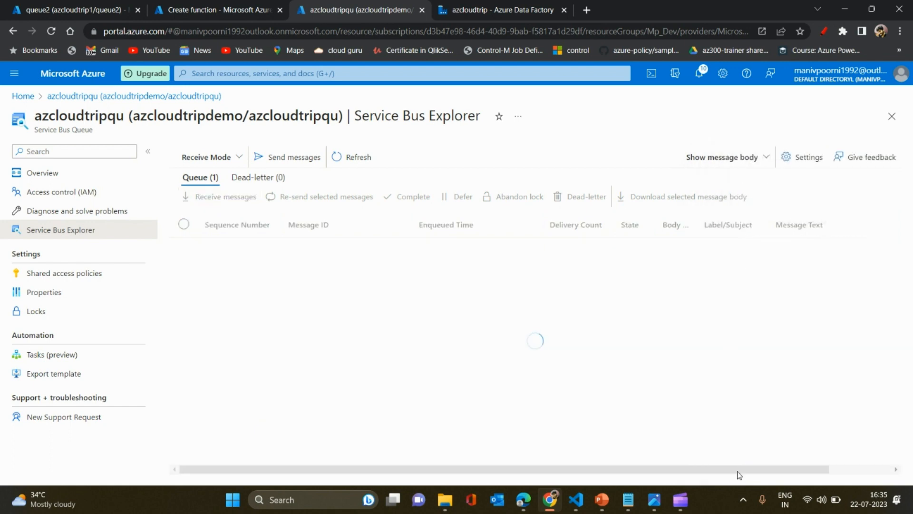
pyautogui.click(184, 224)
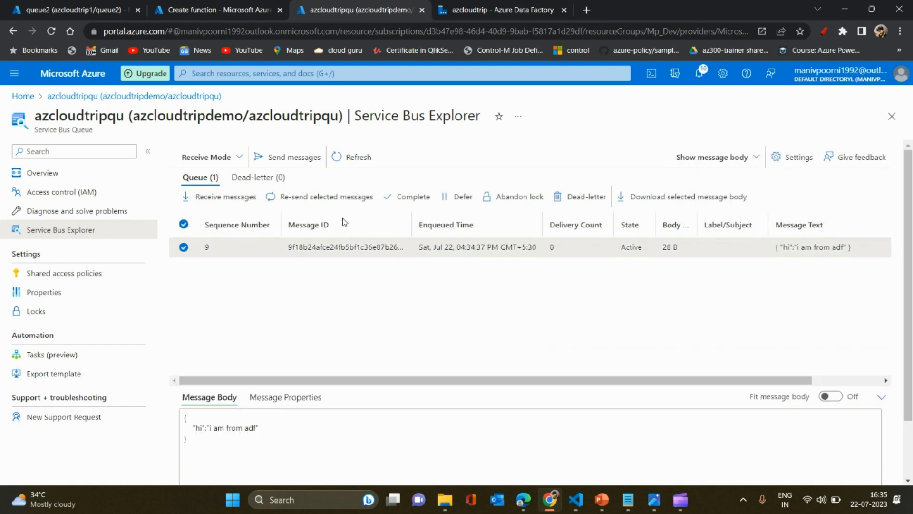
pyautogui.click(406, 200)
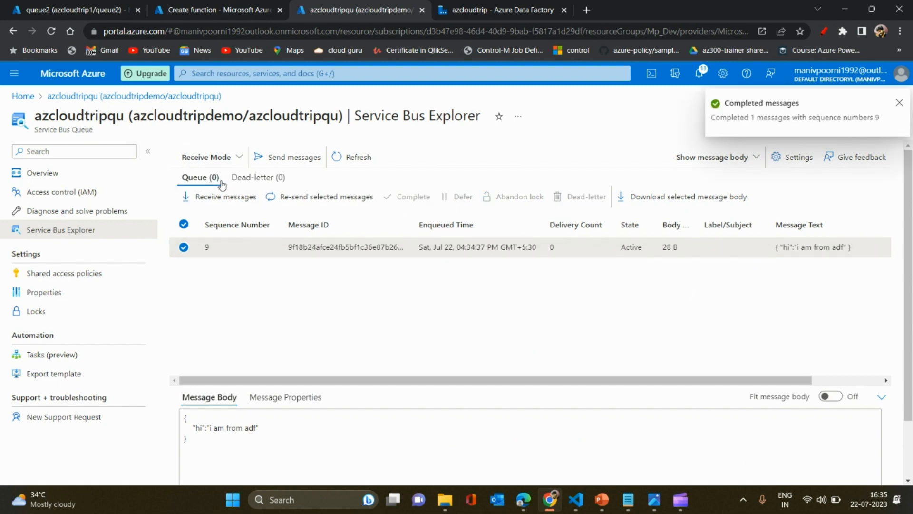
# Step: Return to Data Factory, shift the Web1 activity slightly rightward on the pipeline canvas, and deselect it to show the debug run output
pyautogui.click(486, 4)
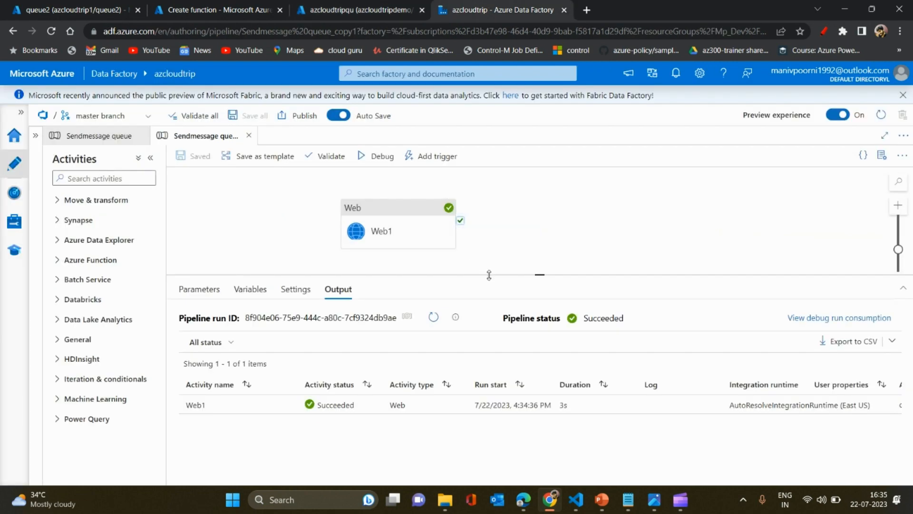
pyautogui.moveTo(489, 275); pyautogui.dragTo(487, 308)
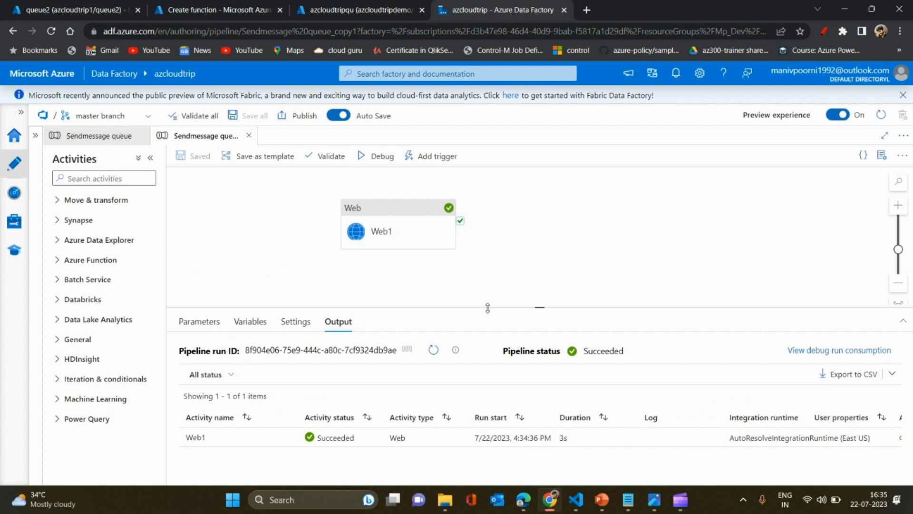
pyautogui.moveTo(488, 308); pyautogui.dragTo(487, 267)
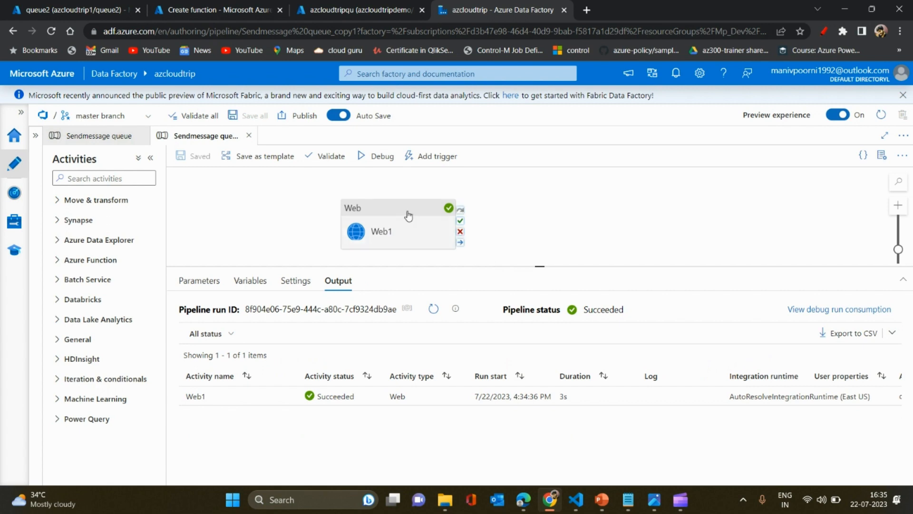
pyautogui.moveTo(424, 209); pyautogui.dragTo(485, 203)
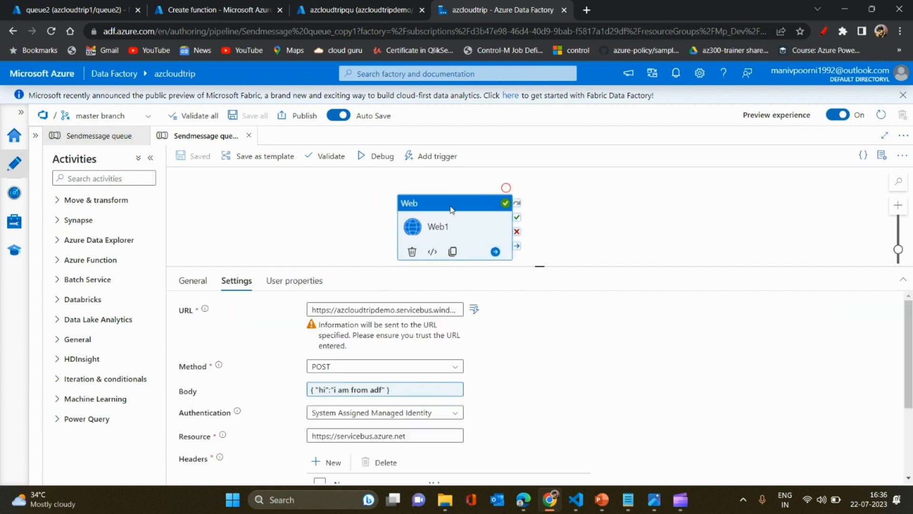
pyautogui.click(322, 234)
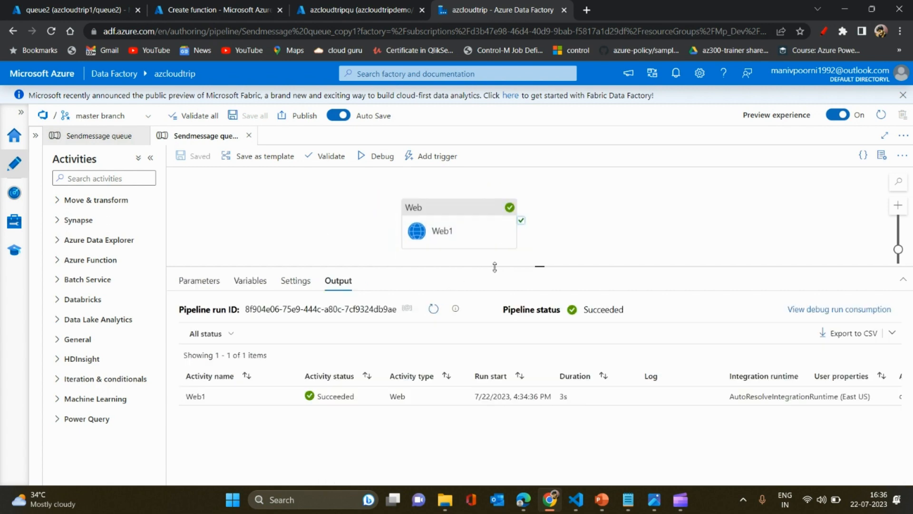
pyautogui.moveTo(491, 265); pyautogui.dragTo(491, 262)
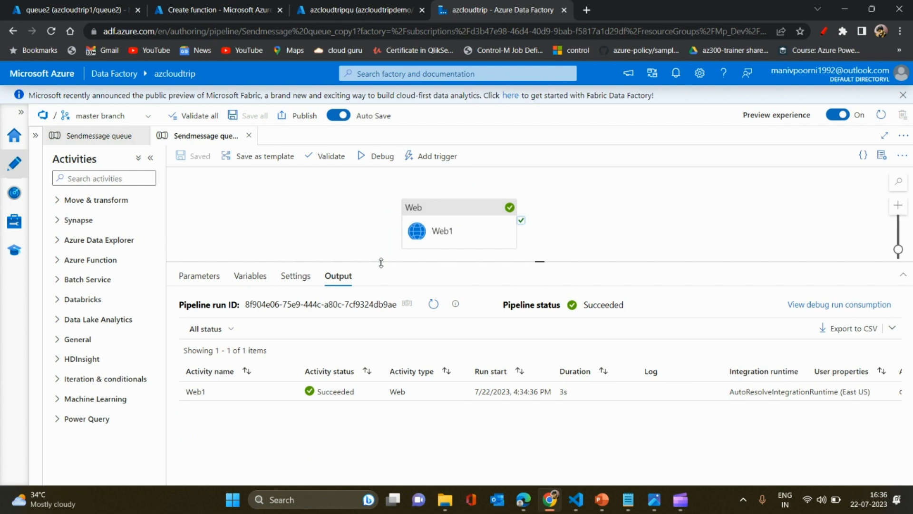
pyautogui.moveTo(380, 263); pyautogui.dragTo(381, 272)
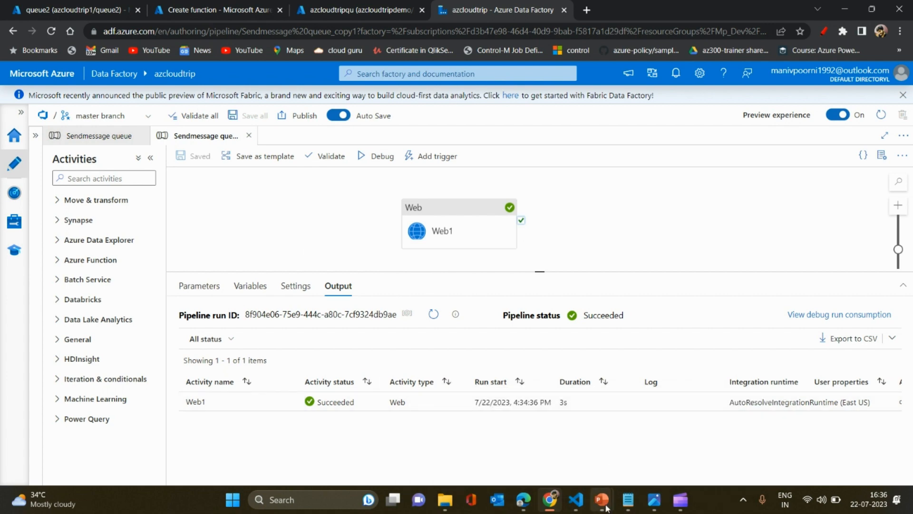
# Step: Switch to PowerPoint, open the Service Bus queue and topic diagram slide in Service Bus Queue.pptx, and bring up its running slide show
pyautogui.moveTo(601, 497)
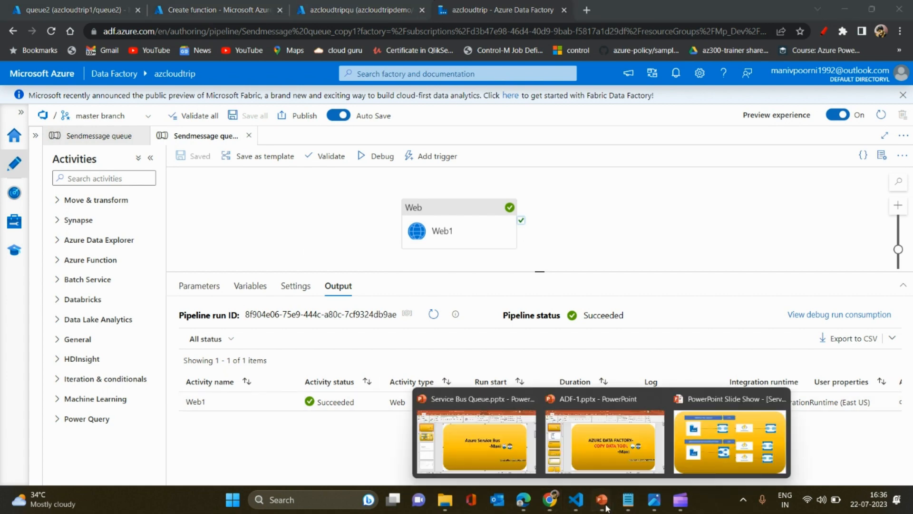
pyautogui.click(469, 427)
pyautogui.click(117, 209)
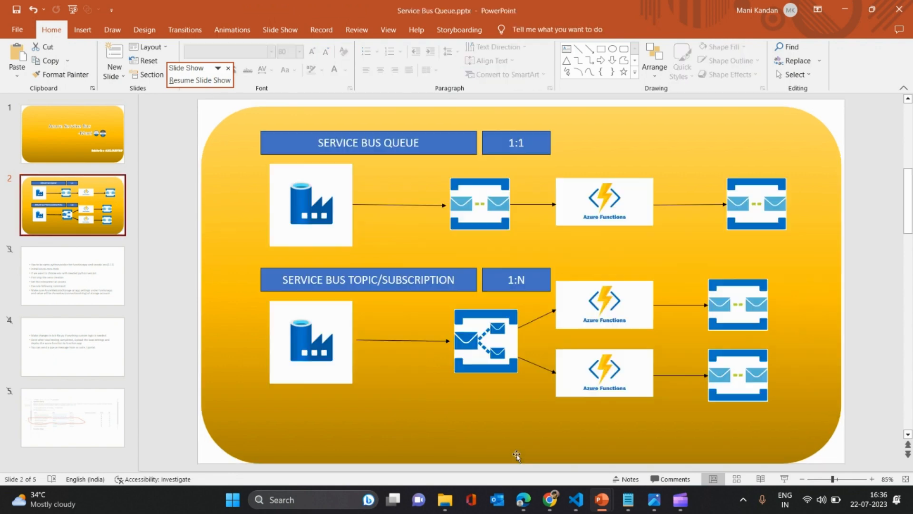
pyautogui.moveTo(595, 498)
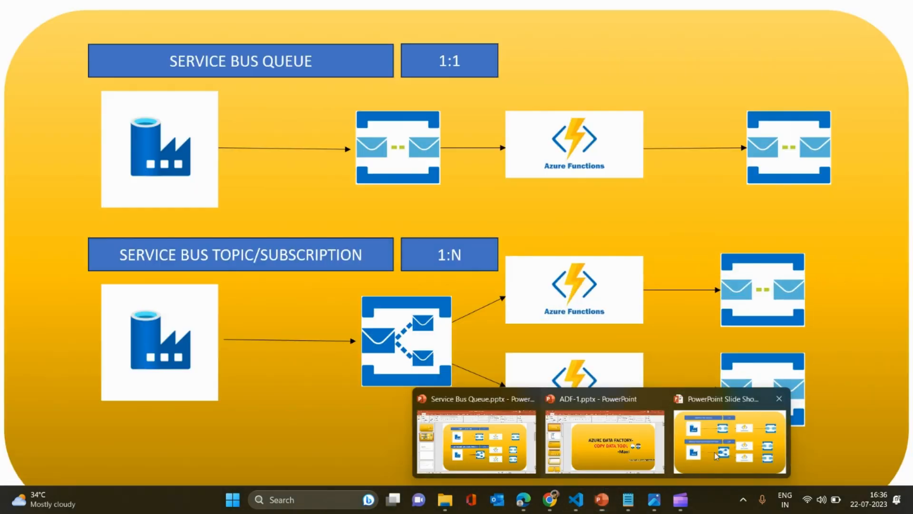
pyautogui.click(731, 431)
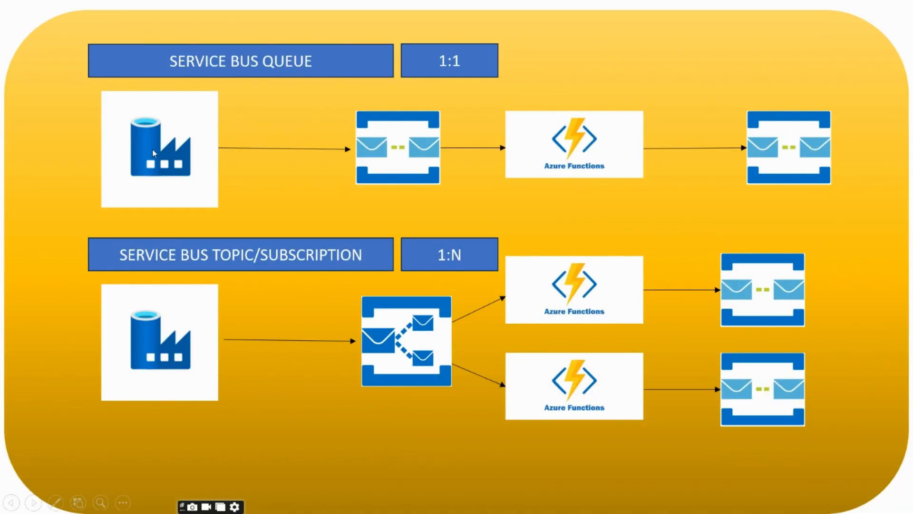